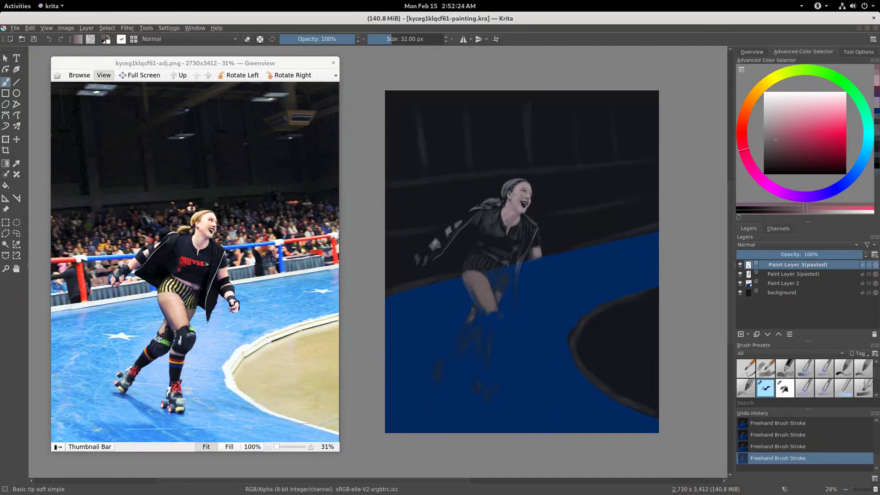
- Zoom in on the face, set the brush to a 14 px eraser, and lower the top layer's opacity to 75%
{"action": "scroll", "coordinate": [211, 225], "scroll_direction": "up", "scroll_amount": 5}
{"action": "scroll", "coordinate": [561, 233], "scroll_direction": "up", "scroll_amount": 5}
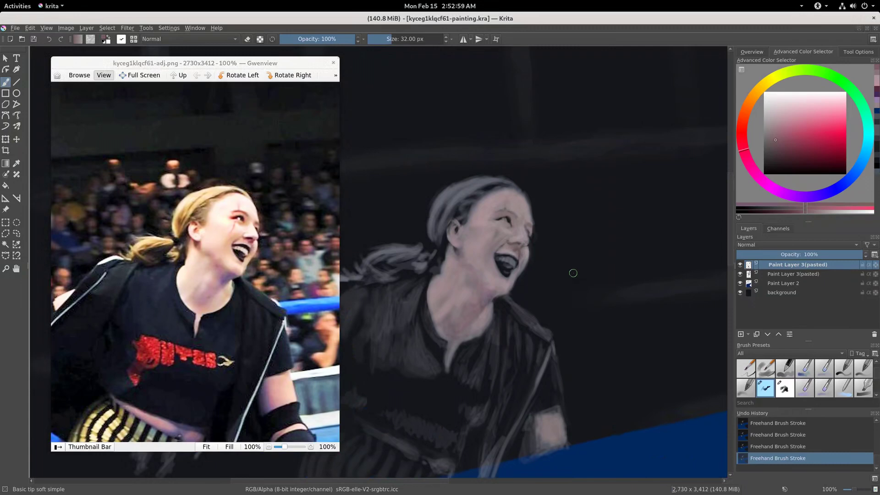
{"action": "key", "text": "e"}
{"action": "key", "text": "bracketleft"}
{"action": "key", "text": "bracketleft"}
{"action": "key", "text": "bracketleft"}
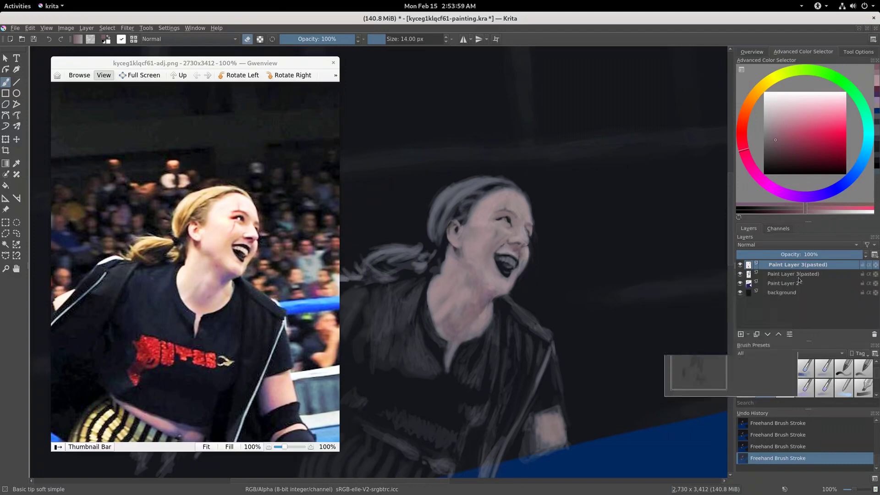
{"action": "left_click", "coordinate": [828, 254]}
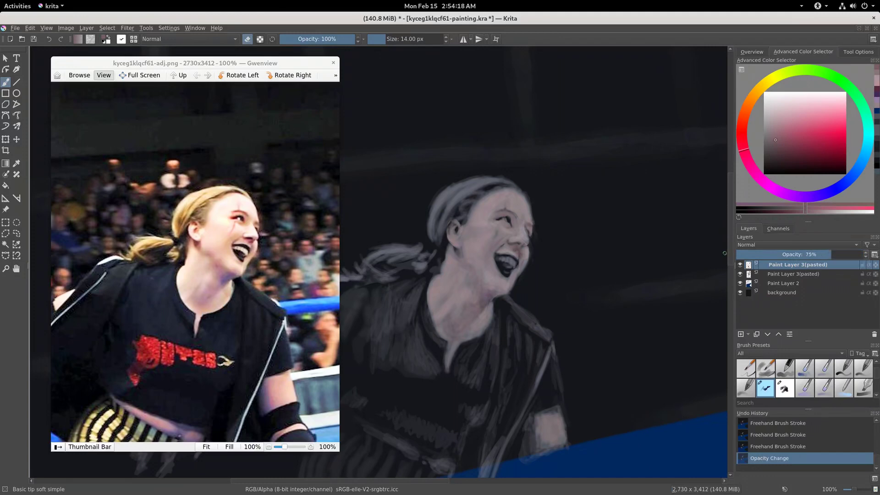
- Merge the 75% top layer down into the pasted paint layer below
{"action": "key", "text": "ctrl+e"}
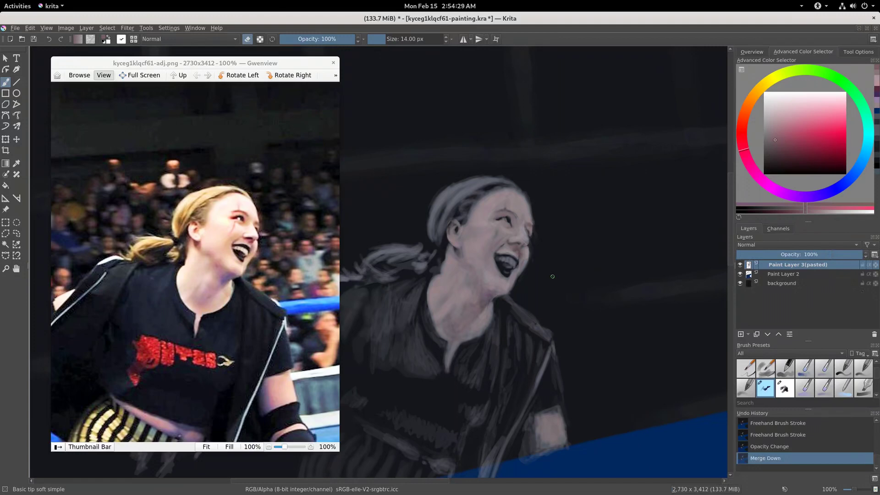
{"action": "scroll", "coordinate": [526, 192], "scroll_direction": "up", "scroll_amount": 3}
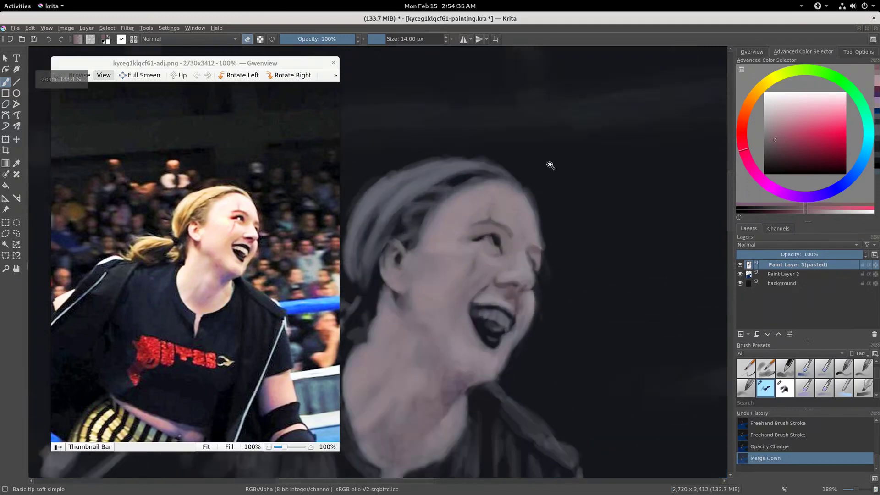
- Paint small touch-up strokes and dabs on the teeth
{"action": "left_click_drag", "start_coordinate": [506, 312], "coordinate": [512, 316]}
{"action": "left_click", "coordinate": [509, 311]}
{"action": "left_click", "coordinate": [510, 313]}
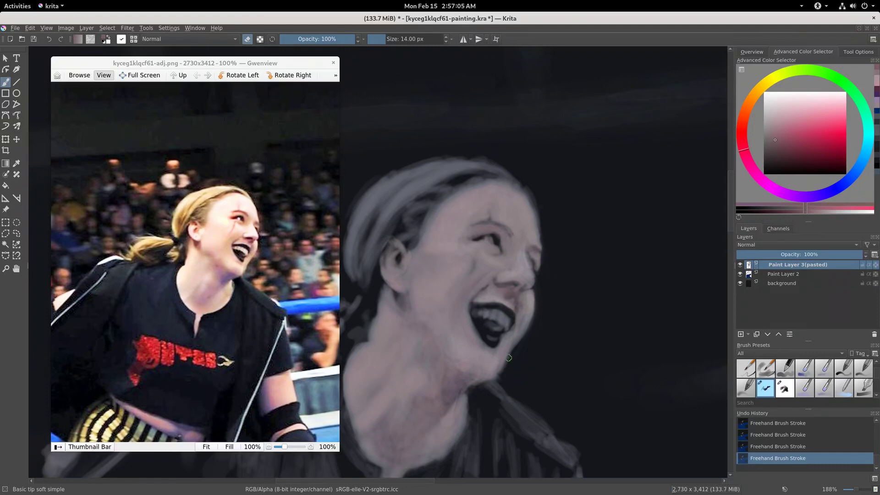
- Sample a dark mouth colour, dab the mouth with a 9 px brush, and choose muted purple
{"action": "left_click", "coordinate": [510, 323], "text": "ctrl"}
{"action": "key", "text": "bracketleft"}
{"action": "key", "text": "bracketleft"}
{"action": "key", "text": "bracketleft"}
{"action": "left_click", "coordinate": [502, 329]}
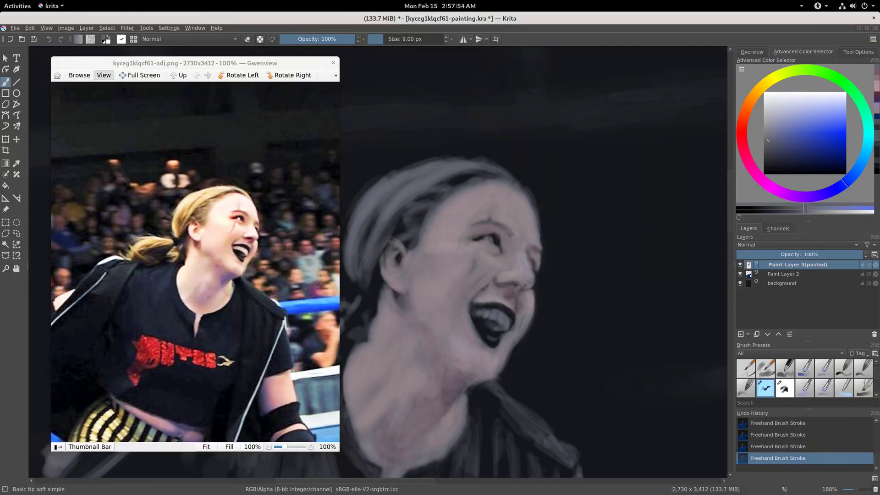
{"action": "left_click", "coordinate": [474, 327], "text": "ctrl"}
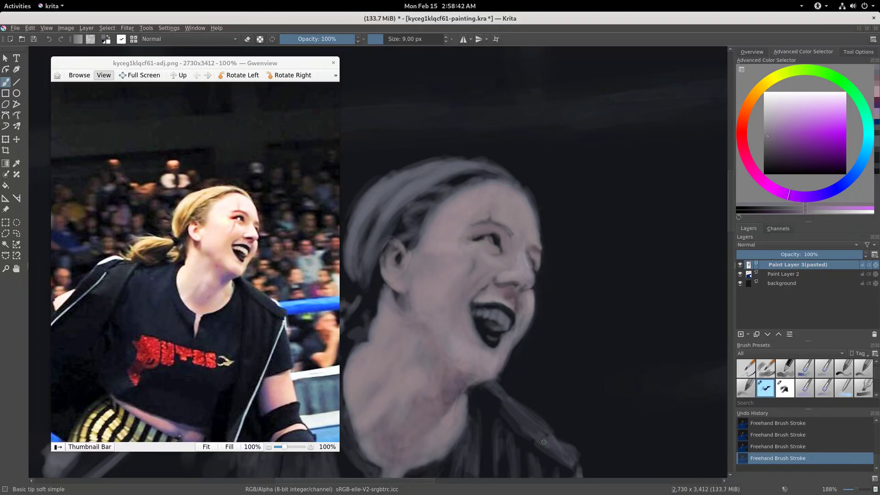
{"action": "key", "text": "ctrl+m"}
- Raise the Saturation curve to input 50, output 68, apply it, and pick pale pink
{"action": "left_click", "coordinate": [738, 242]}
{"action": "left_click", "coordinate": [738, 298]}
{"action": "left_click_drag", "start_coordinate": [777, 304], "coordinate": [785, 280]}
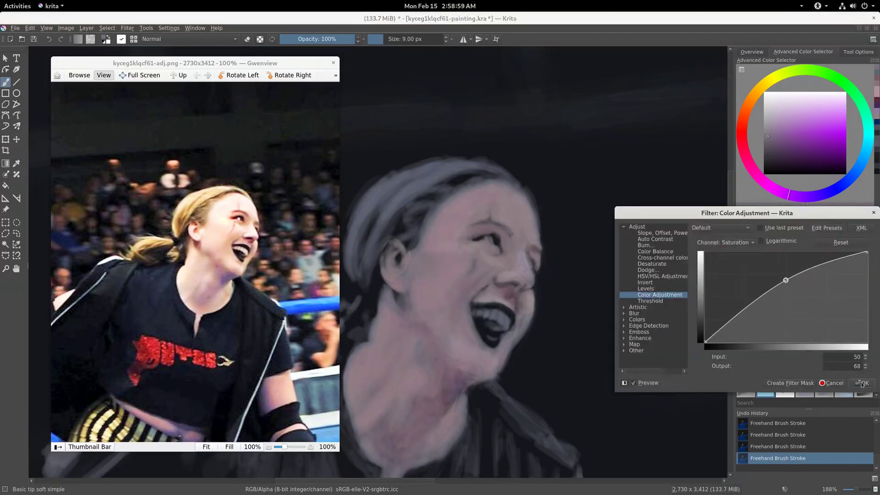
{"action": "key", "text": "Return"}
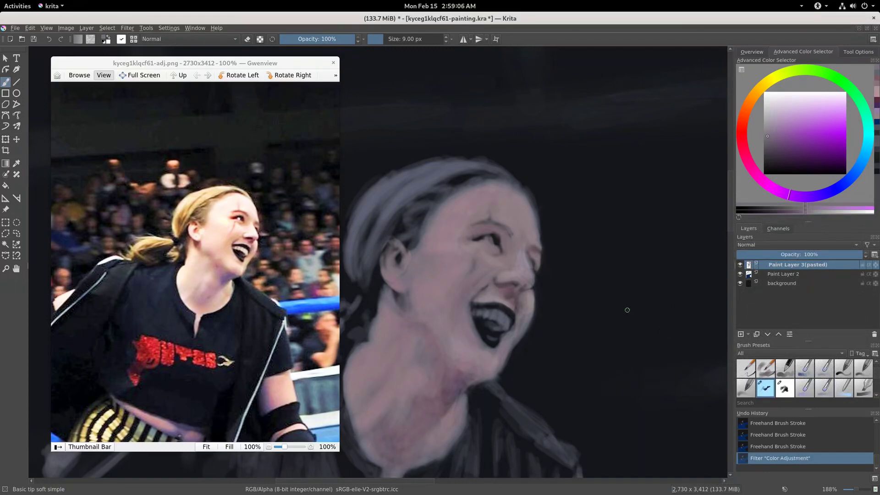
{"action": "left_click", "coordinate": [534, 295], "text": "ctrl"}
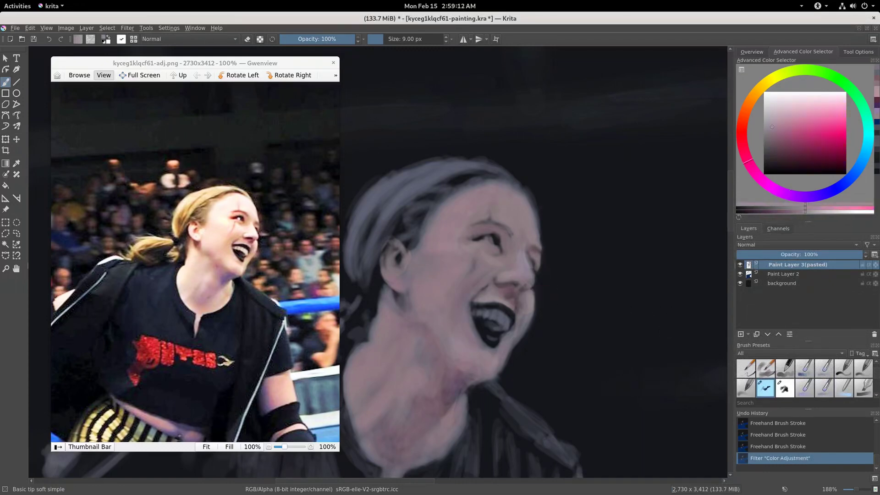
- Paint a soft pale stroke by the nose, then adjust and sample darker skin tones
{"action": "left_click_drag", "start_coordinate": [533, 277], "coordinate": [536, 287]}
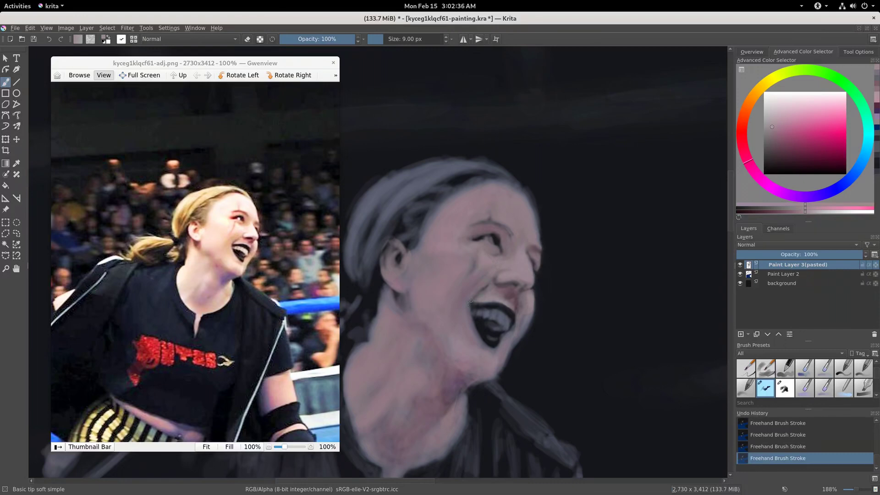
{"action": "left_click", "coordinate": [497, 298], "text": "ctrl"}
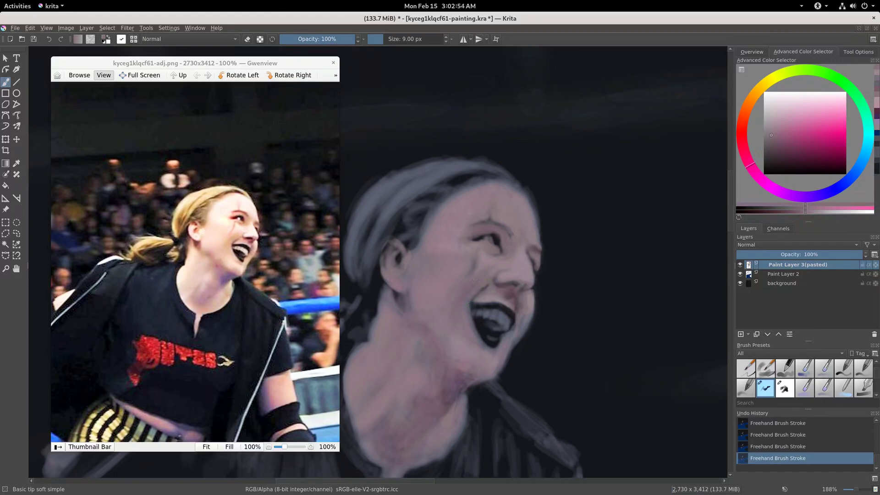
{"action": "left_click", "coordinate": [528, 296], "text": "ctrl"}
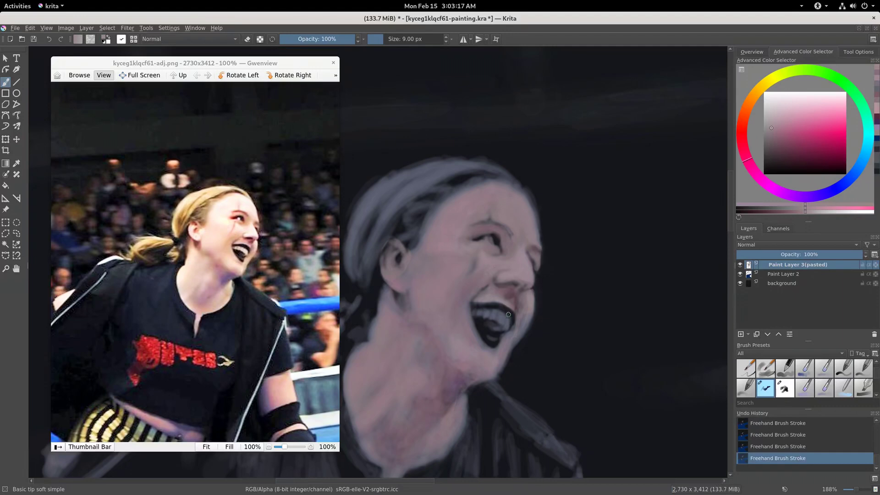
{"action": "left_click", "coordinate": [515, 288], "text": "ctrl"}
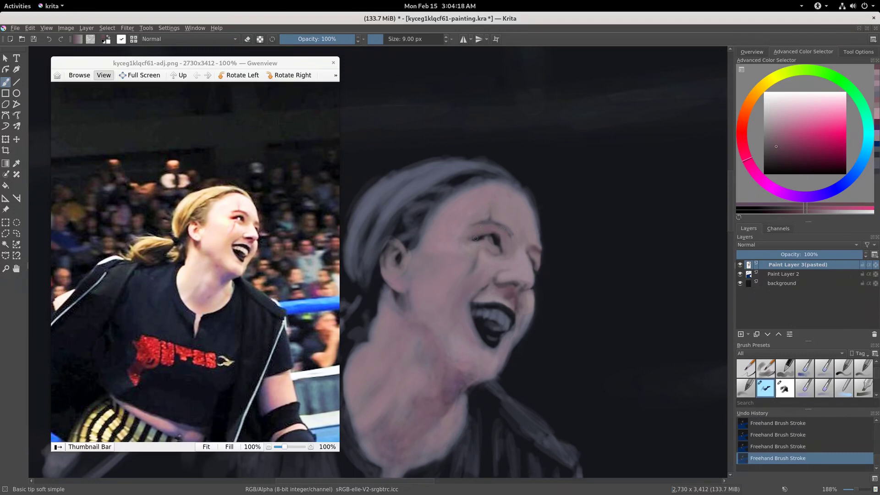
{"action": "left_click", "coordinate": [783, 147]}
- Shift the hue and mix a more saturated, slightly darker skin tone, then toggle eraser mode
{"action": "left_click", "coordinate": [747, 162]}
{"action": "left_click_drag", "start_coordinate": [748, 153], "coordinate": [750, 152]}
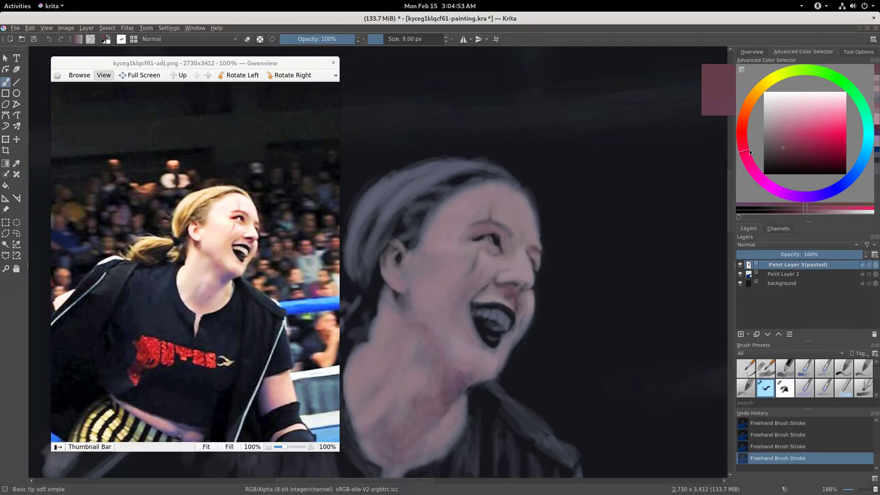
{"action": "left_click", "coordinate": [792, 148]}
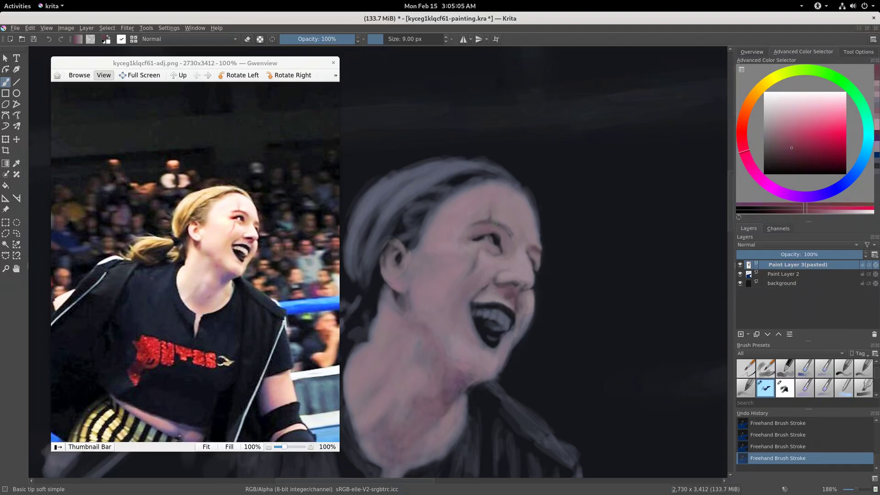
{"action": "left_click", "coordinate": [795, 152]}
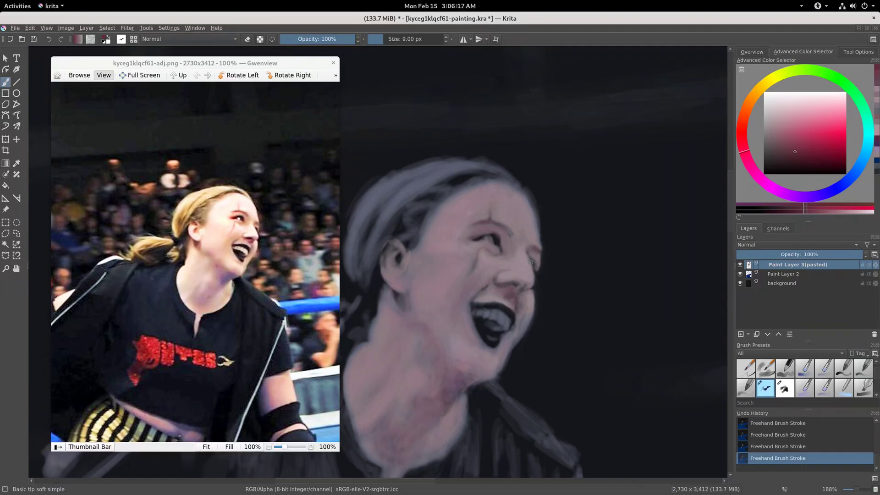
{"action": "key", "text": "e"}
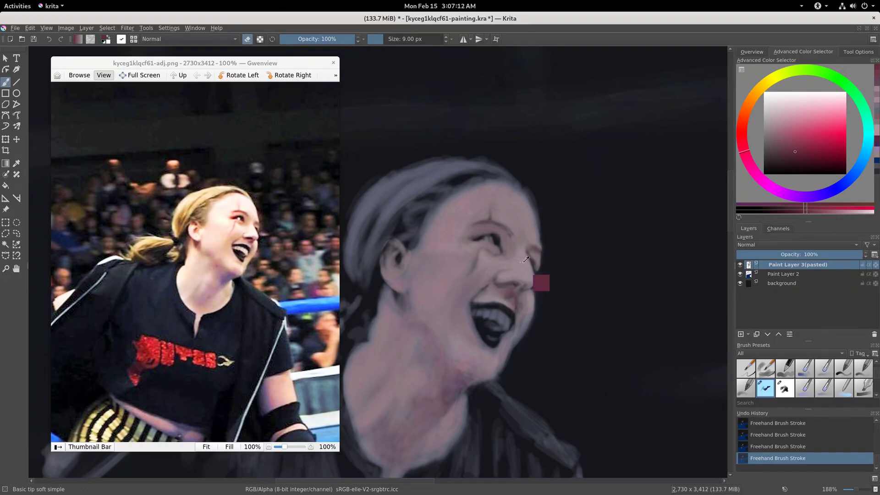
{"action": "left_click", "coordinate": [539, 281], "text": "ctrl"}
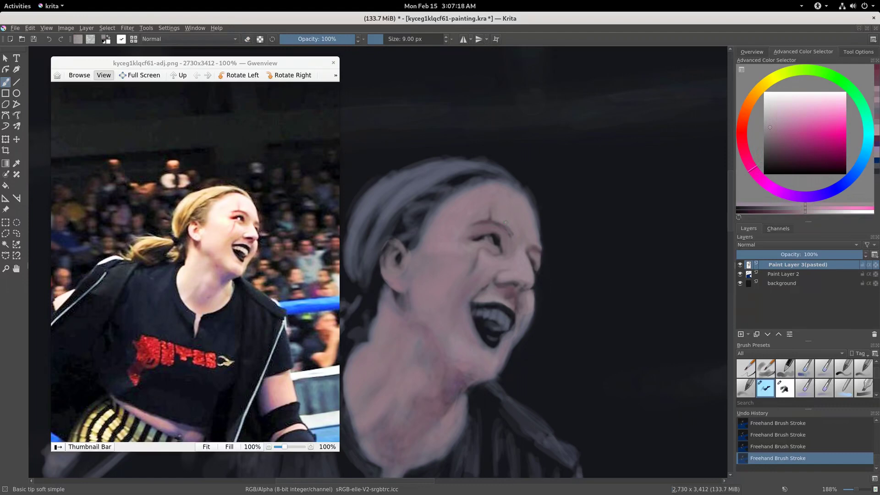
{"action": "key", "text": "slash"}
{"action": "key", "text": "bracketleft"}
{"action": "key", "text": "bracketleft"}
{"action": "key", "text": "bracketleft"}
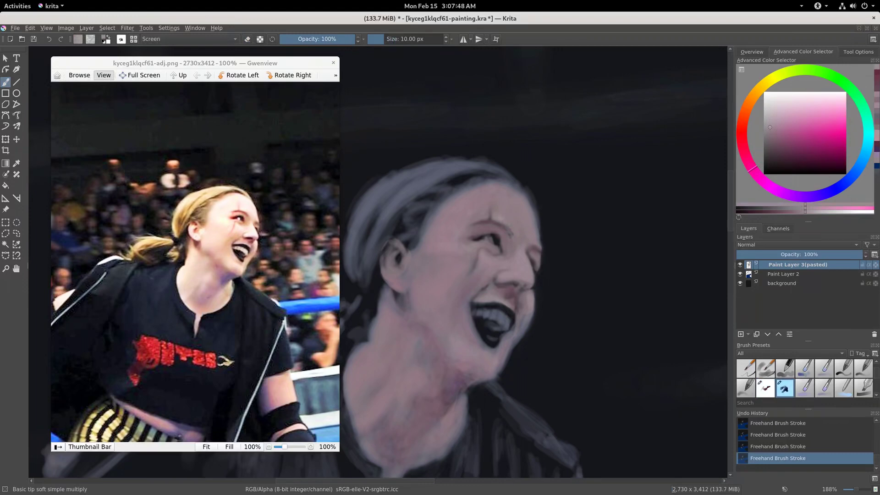
{"action": "left_click", "coordinate": [503, 221], "text": "ctrl"}
{"action": "key", "text": "slash"}
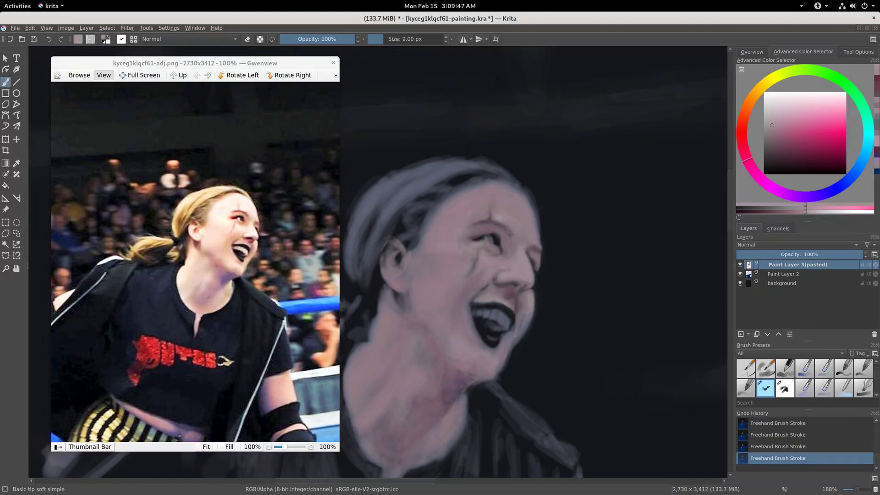
{"action": "left_click", "coordinate": [475, 288], "text": "ctrl"}
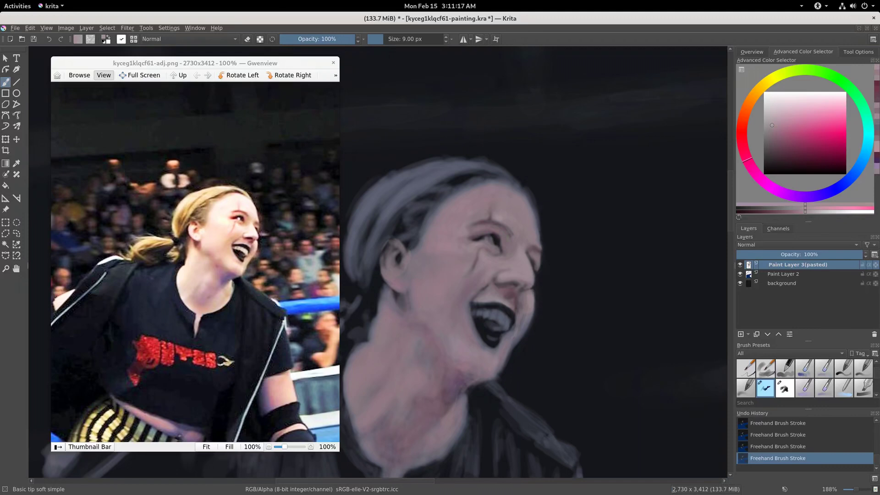
{"action": "key", "text": "e"}
{"action": "left_click", "coordinate": [493, 239]}
{"action": "key", "text": "ctrl+z"}
{"action": "key", "text": "e"}
{"action": "left_click_drag", "start_coordinate": [747, 160], "coordinate": [750, 107]}
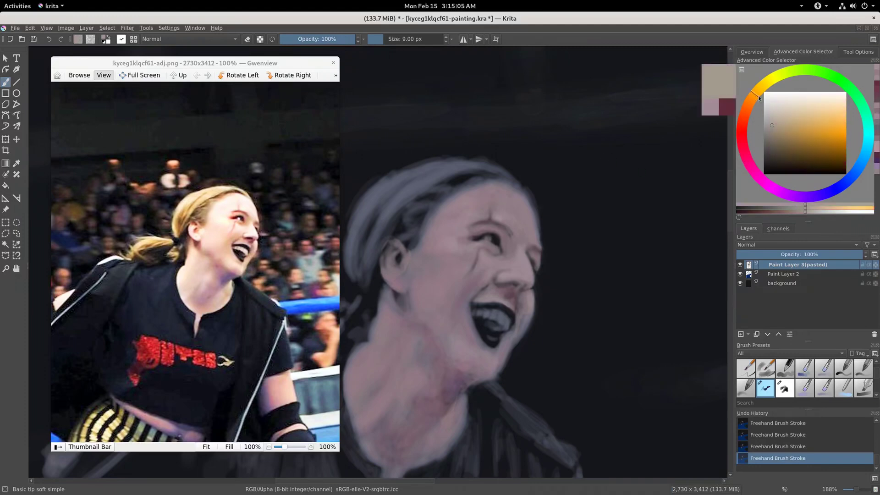
- Tune the hue to orange and lighten it to a tan, then add a new empty layer
{"action": "left_click", "coordinate": [784, 126]}
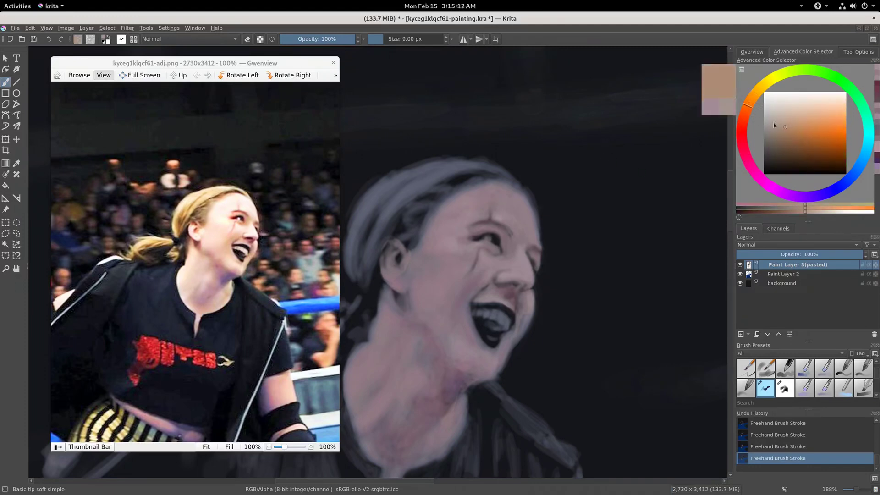
{"action": "left_click", "coordinate": [762, 92]}
{"action": "left_click", "coordinate": [766, 87]}
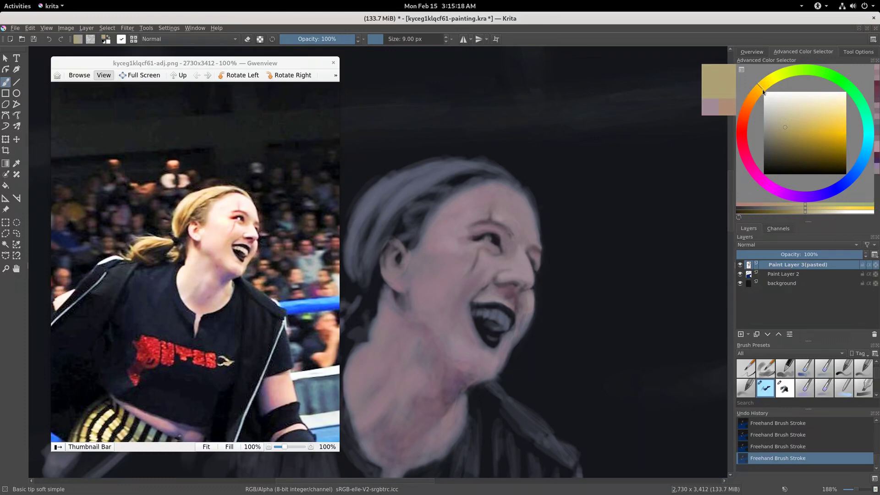
{"action": "left_click_drag", "start_coordinate": [763, 91], "coordinate": [757, 98]}
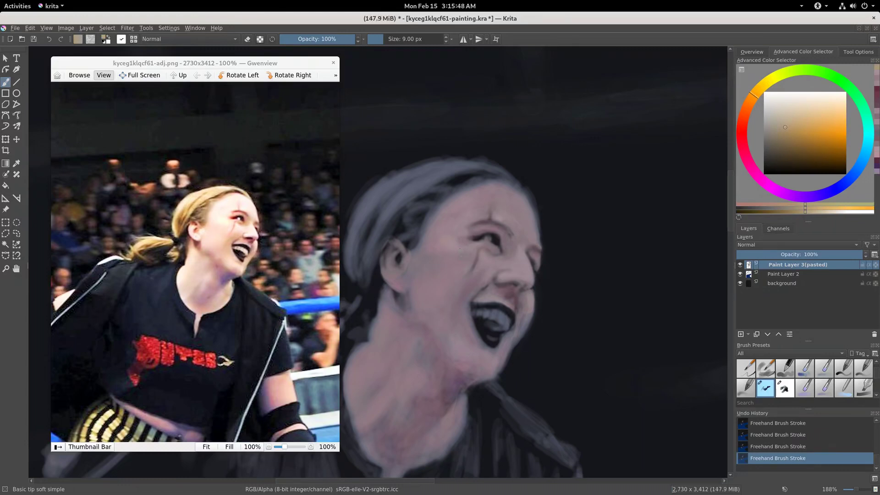
{"action": "left_click", "coordinate": [786, 128]}
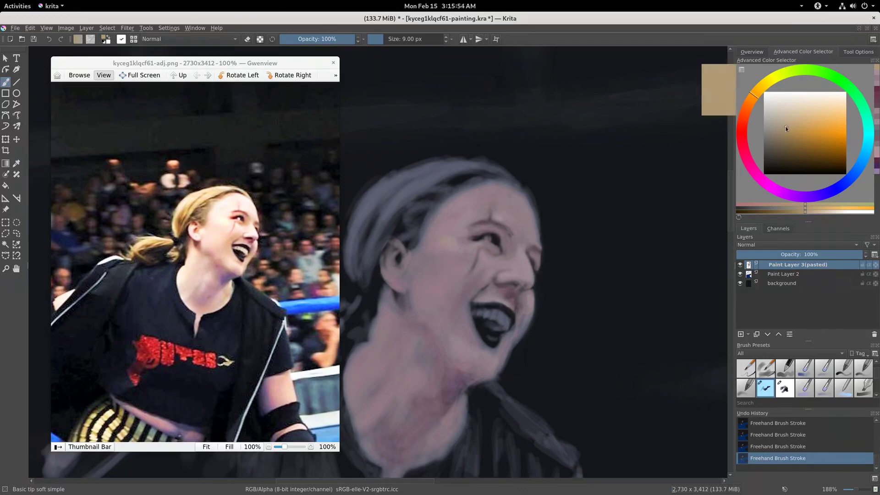
{"action": "left_click_drag", "start_coordinate": [786, 128], "coordinate": [787, 116]}
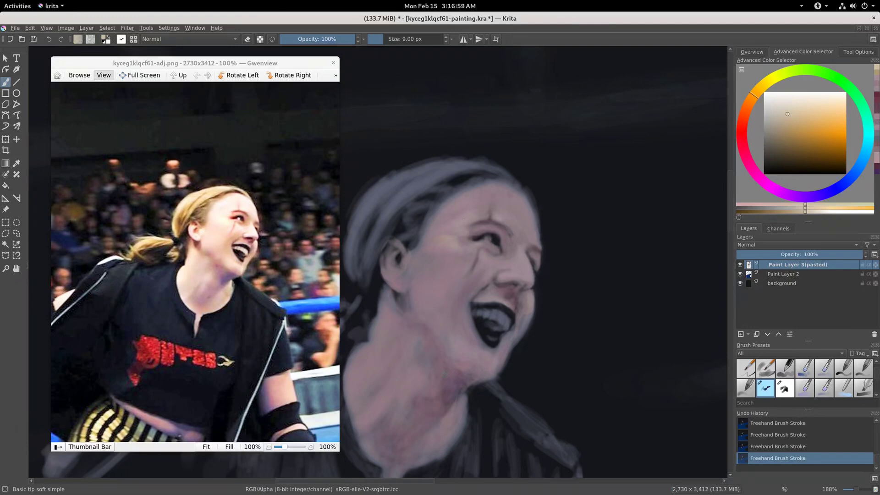
{"action": "key", "text": "Insert"}
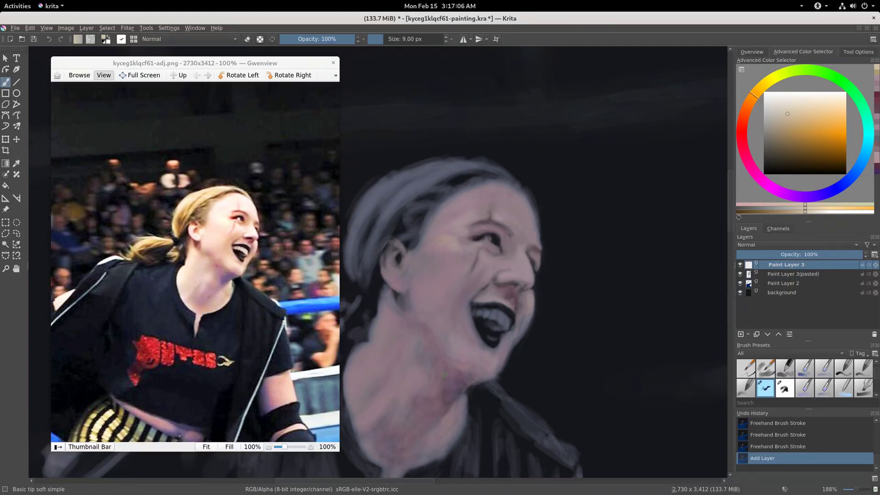
- Dab a tan swatch beside the face, then sample and dab the pinkish cheek tone
{"action": "left_click_drag", "start_coordinate": [650, 217], "coordinate": [650, 224]}
{"action": "left_click_drag", "start_coordinate": [435, 270], "coordinate": [448, 236]}
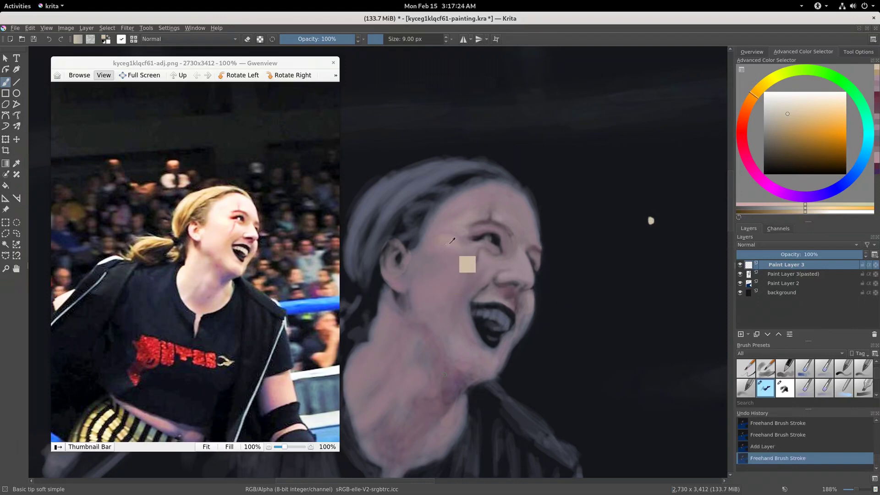
{"action": "left_click_drag", "start_coordinate": [666, 215], "coordinate": [665, 221]}
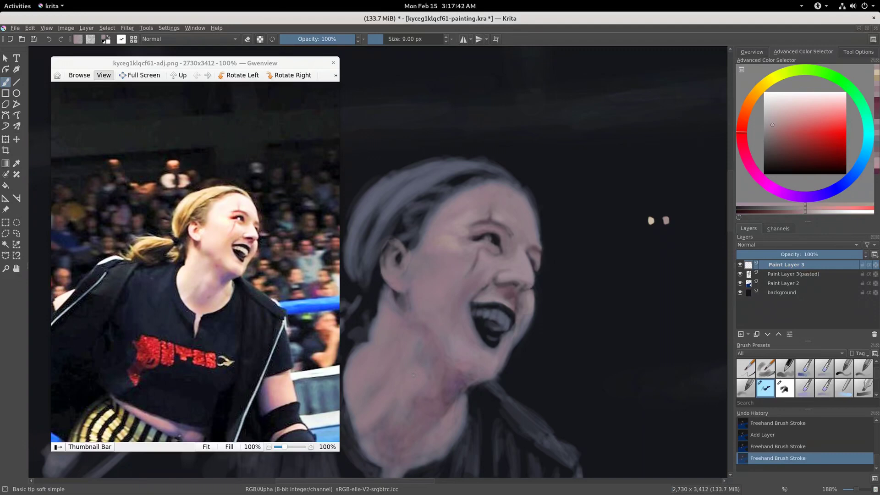
- Dab the neck's purple tone as a third swatch, pick light pink, and return to the figure layer
{"action": "left_click", "coordinate": [463, 378], "text": "ctrl"}
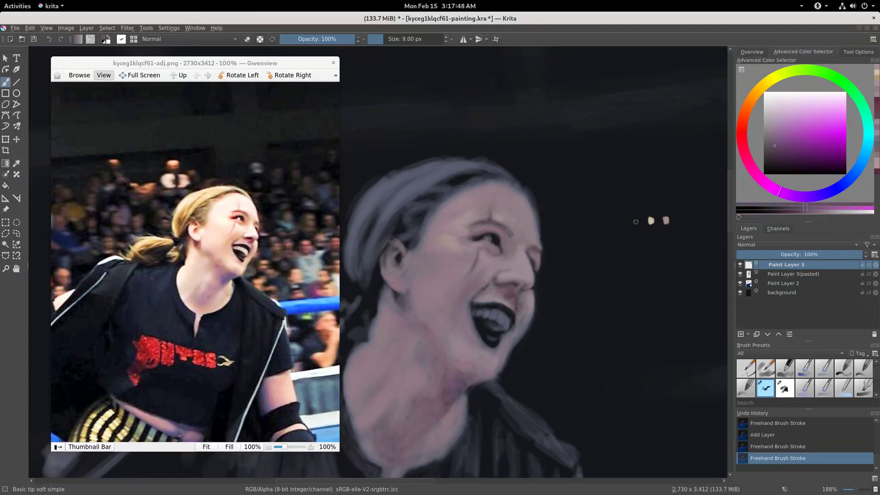
{"action": "left_click", "coordinate": [680, 222]}
{"action": "left_click", "coordinate": [680, 221]}
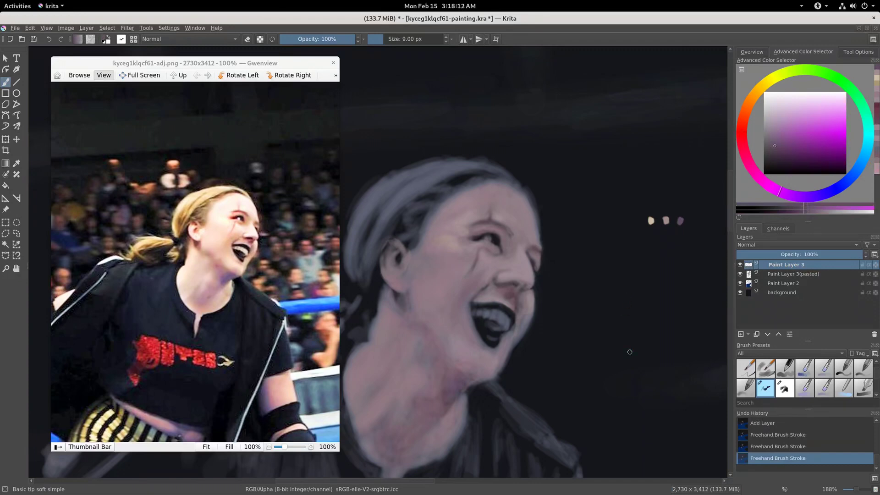
{"action": "left_click", "coordinate": [667, 219], "text": "ctrl"}
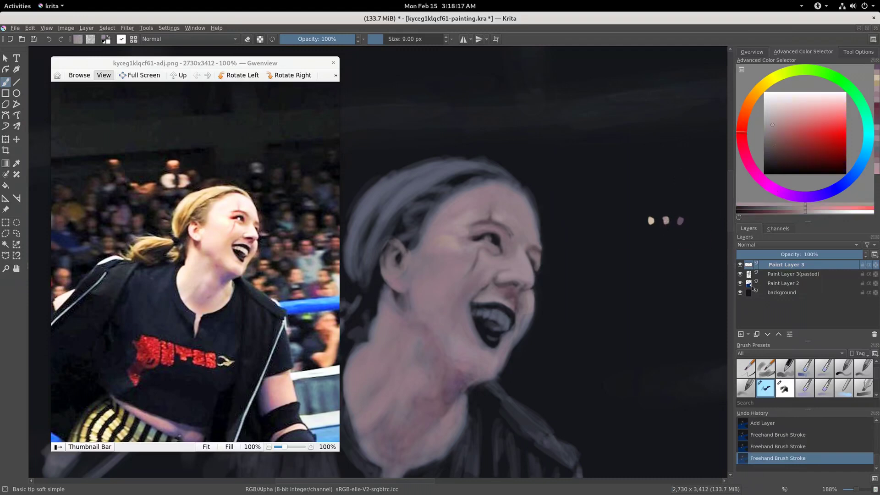
{"action": "key", "text": "Page_Down"}
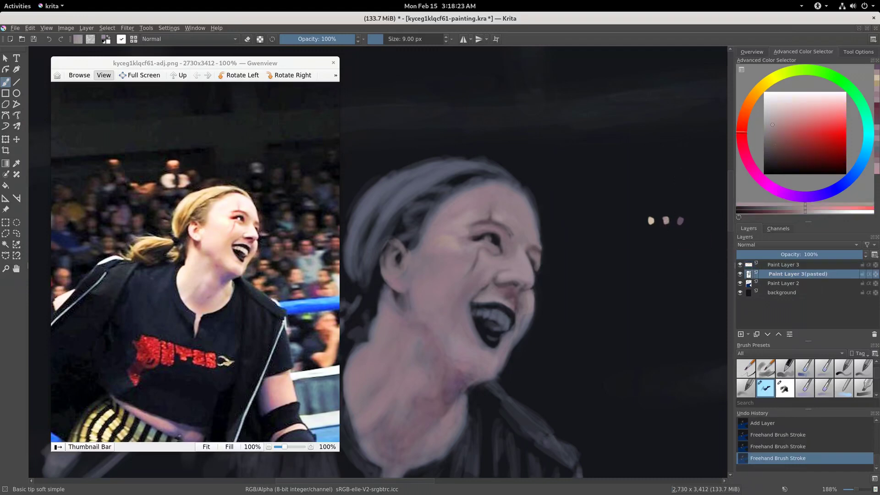
- Add soft light dabs on the figure and forehead, switch to eraser, and lock the layer's alpha
{"action": "left_click", "coordinate": [448, 224]}
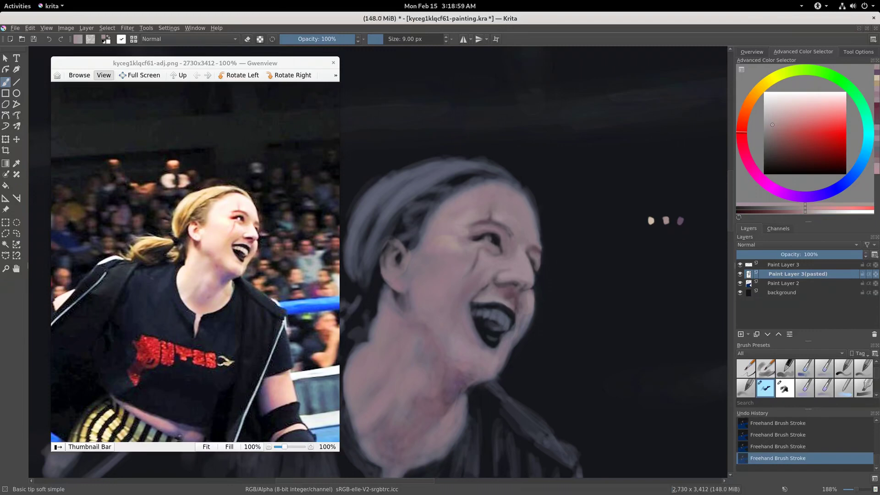
{"action": "left_click", "coordinate": [487, 212]}
{"action": "key", "text": "e"}
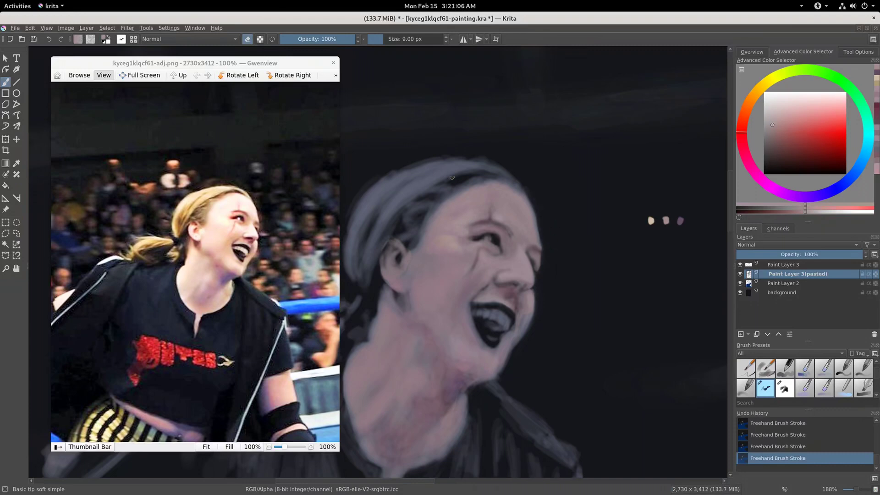
{"action": "left_click", "coordinate": [260, 39]}
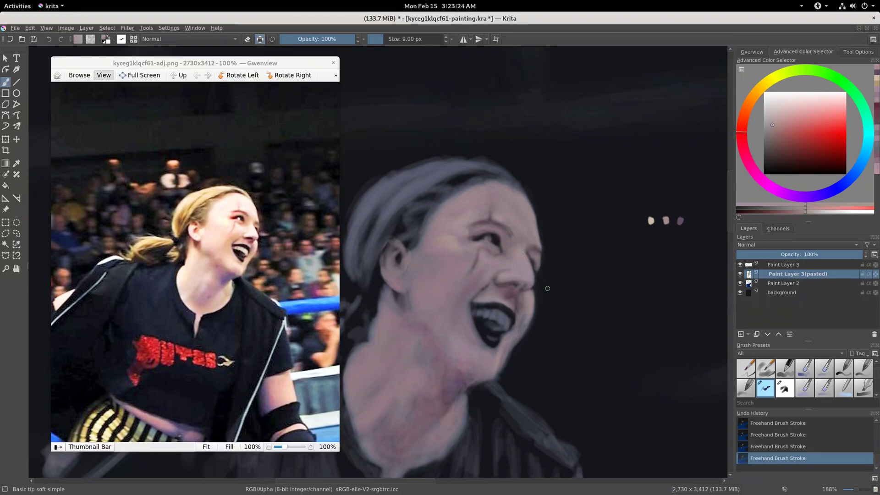
- Sample beige, try Multiply blending on the swatch layer, revert to Normal, and sample a brown face tone
{"action": "left_click", "coordinate": [651, 220], "text": "ctrl"}
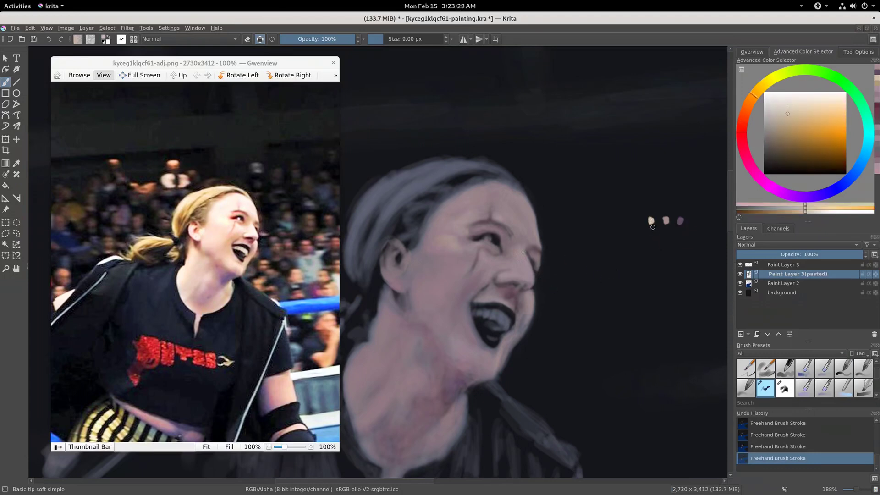
{"action": "left_click", "coordinate": [187, 39]}
{"action": "left_click", "coordinate": [183, 66]}
{"action": "left_click", "coordinate": [782, 265]}
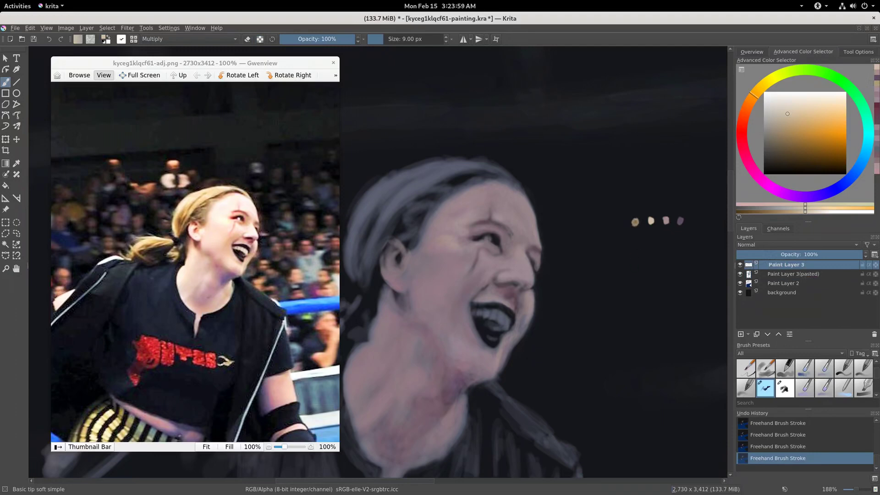
{"action": "left_click", "coordinate": [220, 40]}
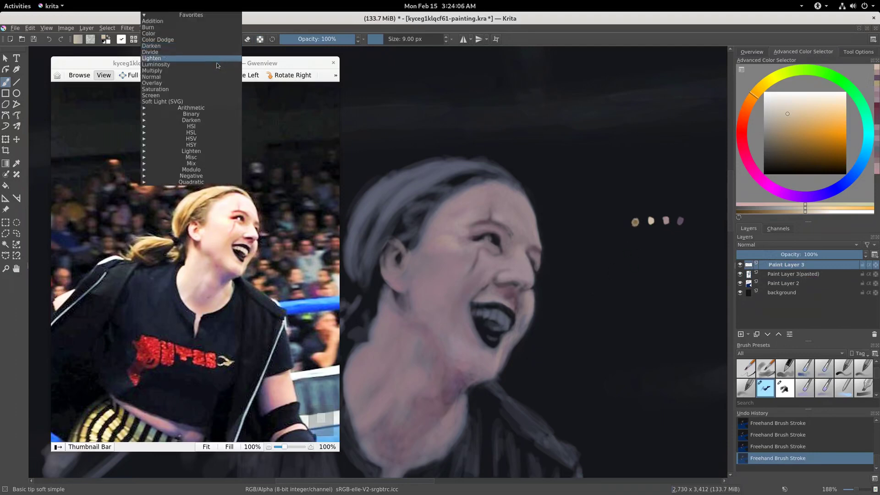
{"action": "left_click", "coordinate": [219, 84]}
{"action": "left_click", "coordinate": [642, 222], "text": "ctrl"}
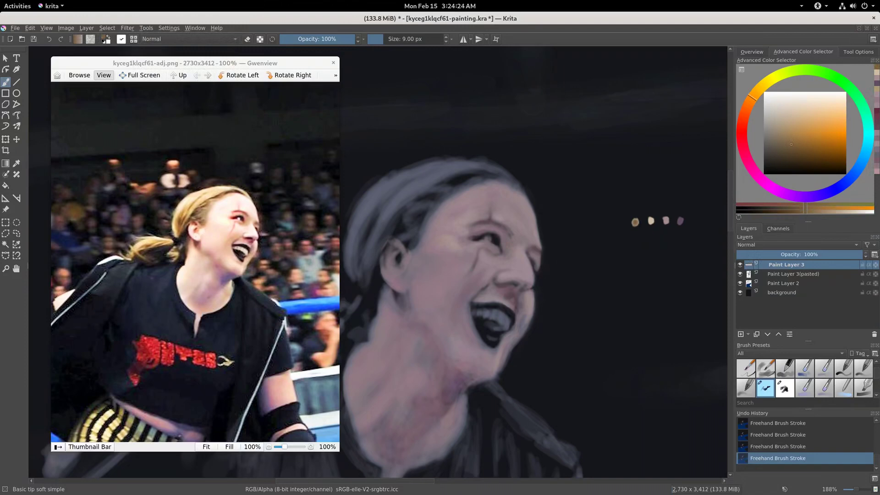
{"action": "left_click", "coordinate": [519, 241], "text": "ctrl"}
- Lasso the four swatch dots, invert the selection, delete everything else, and deselect
{"action": "key", "text": "l"}
{"action": "mouse_move", "coordinate": [635, 236]}
{"action": "left_mouse_down"}
{"action": "mouse_move", "coordinate": [673, 205]}
{"action": "mouse_move", "coordinate": [633, 233]}
{"action": "left_mouse_up"}
{"action": "key", "text": "ctrl+shift+i"}
{"action": "key", "text": "Delete"}
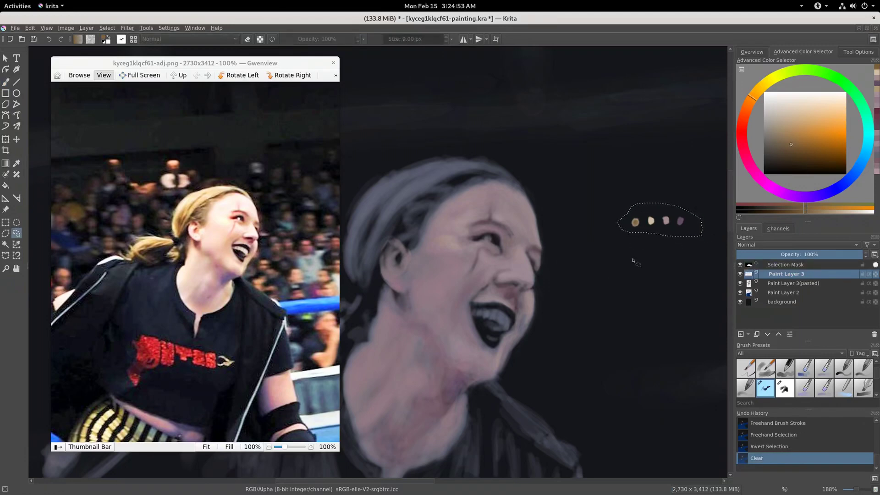
{"action": "key", "text": "ctrl+shift+a"}
- Paint soft brush strokes on the skater's face in Paint Layer 3(pasted)
{"action": "key", "text": "b"}
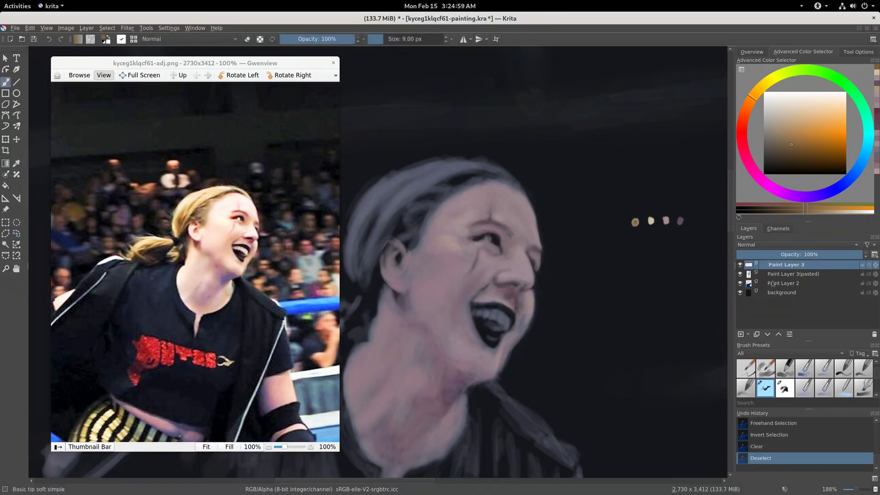
{"action": "left_click", "coordinate": [788, 273]}
{"action": "left_click", "coordinate": [509, 240]}
{"action": "left_click", "coordinate": [508, 240]}
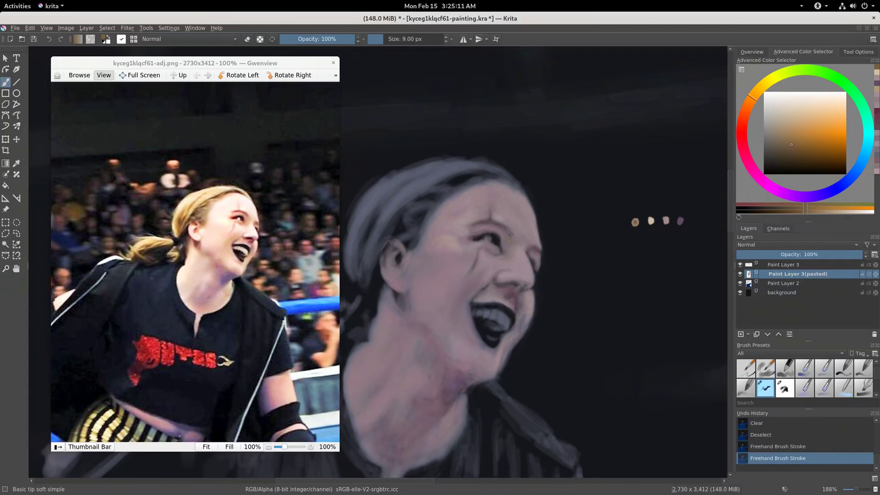
{"action": "left_click", "coordinate": [508, 240]}
- Add a few more small face strokes, then sample the light pink from the second swatch dot
{"action": "left_click", "coordinate": [508, 240]}
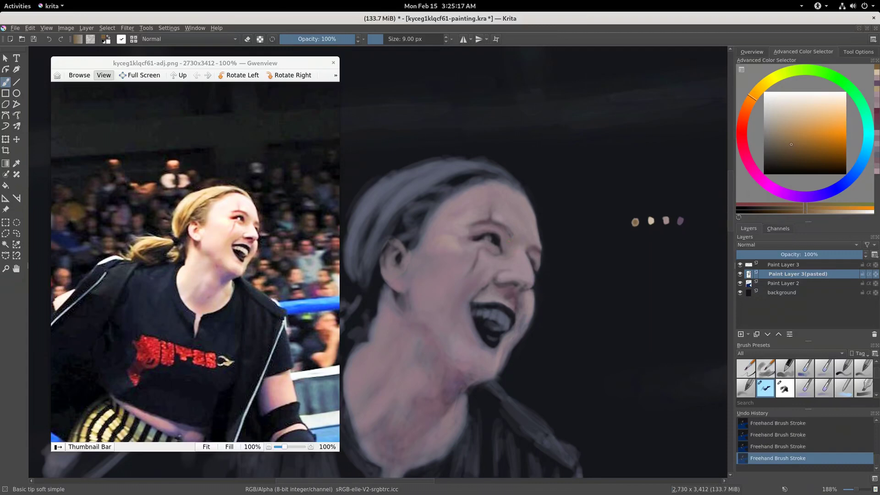
{"action": "left_click", "coordinate": [509, 240]}
{"action": "key", "text": "ctrl"}
{"action": "left_click", "coordinate": [653, 222], "text": "ctrl"}
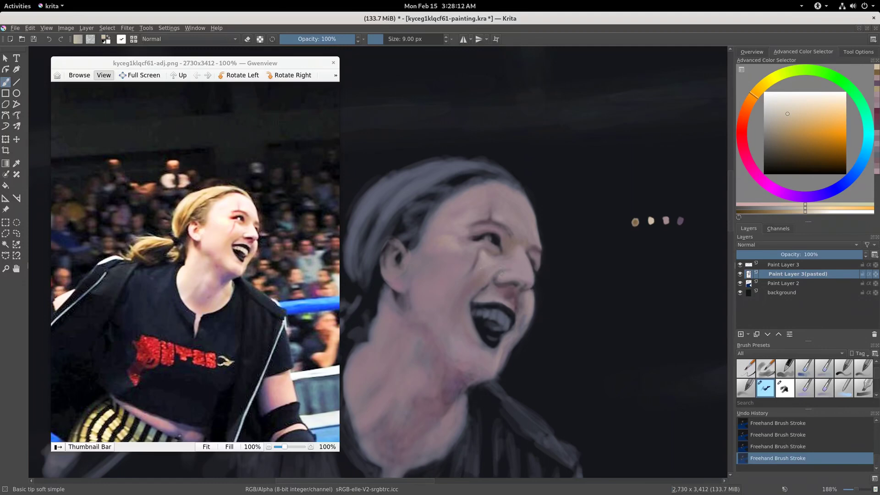
- Sample pinkish and orange-red skin tones from the face and cheek, then switch the brush to eraser mode
{"action": "left_click", "coordinate": [494, 256], "text": "ctrl"}
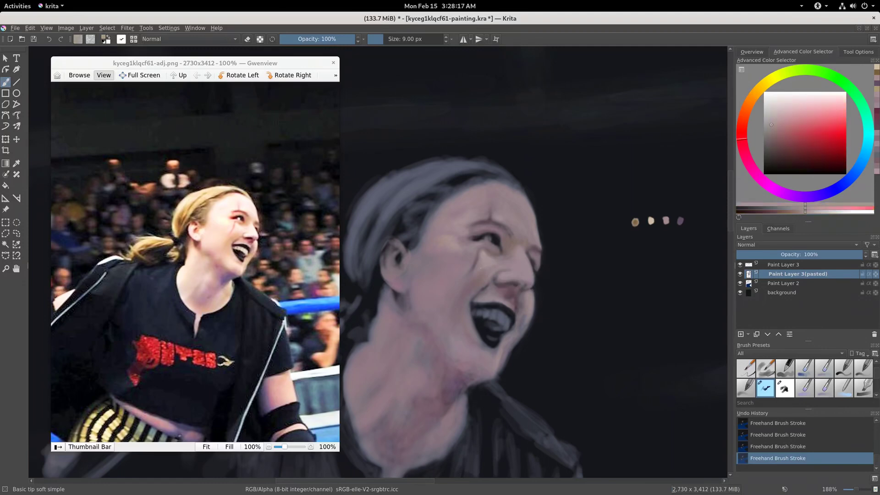
{"action": "left_click", "coordinate": [488, 262], "text": "ctrl"}
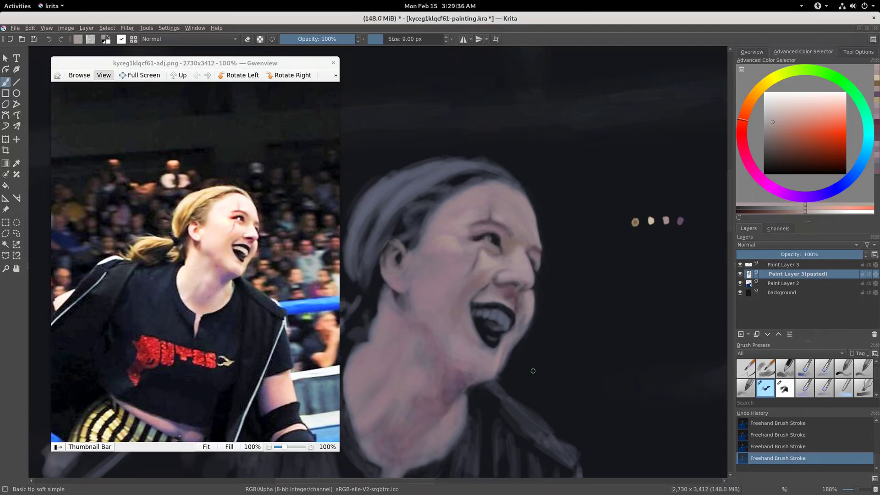
{"action": "key", "text": "e"}
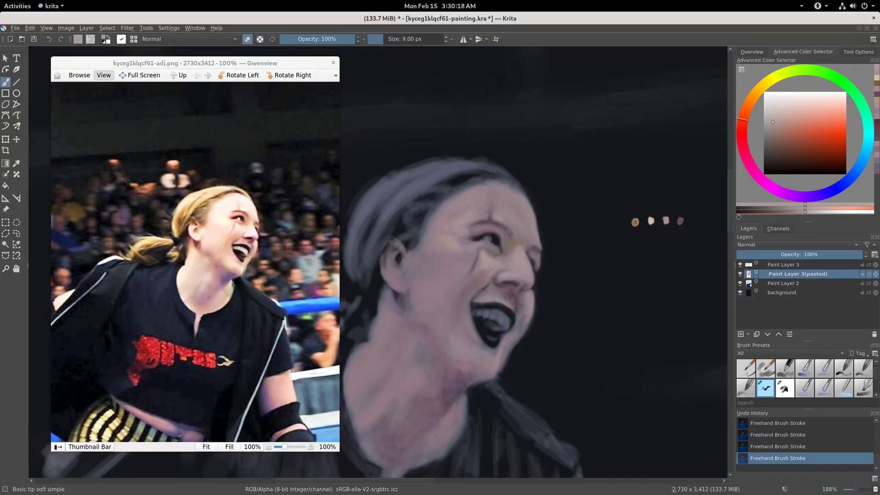
- Turn eraser mode off, sample the purple and pinkish-grey test dabs, and pick a more saturated pink
{"action": "key", "text": "e"}
{"action": "left_click", "coordinate": [680, 221], "text": "ctrl"}
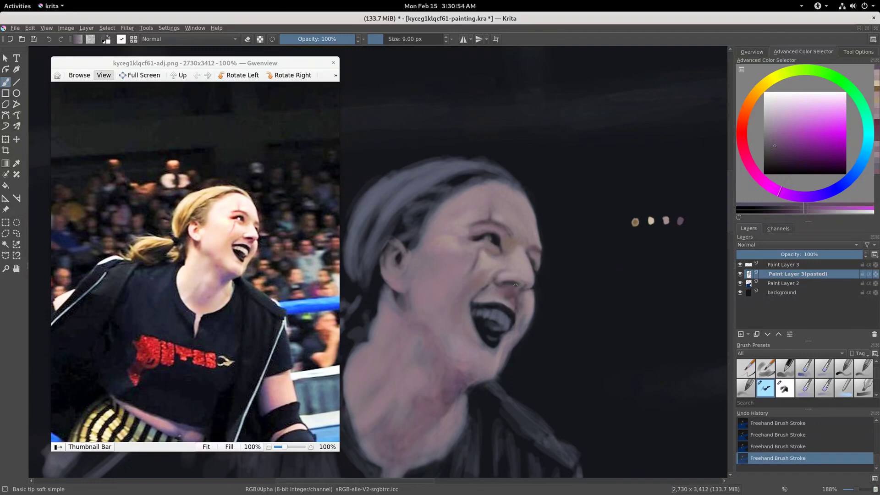
{"action": "left_click", "coordinate": [668, 219], "text": "ctrl"}
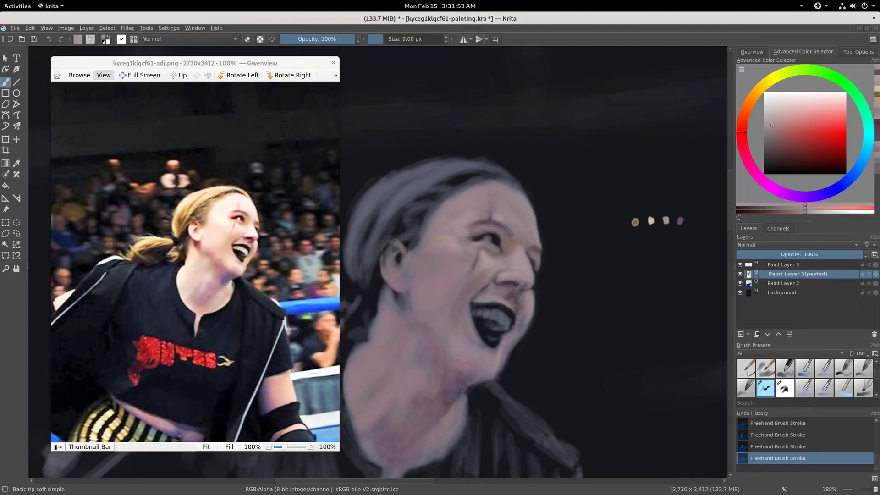
{"action": "left_click", "coordinate": [784, 128]}
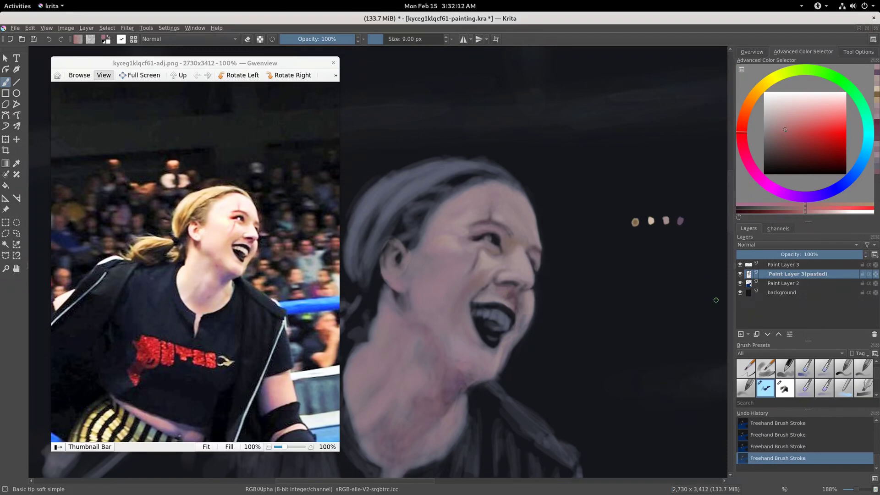
{"action": "left_click", "coordinate": [786, 265]}
- Add two pink test dabs above the swatches, darkening the second toward magenta
{"action": "left_click", "coordinate": [665, 203]}
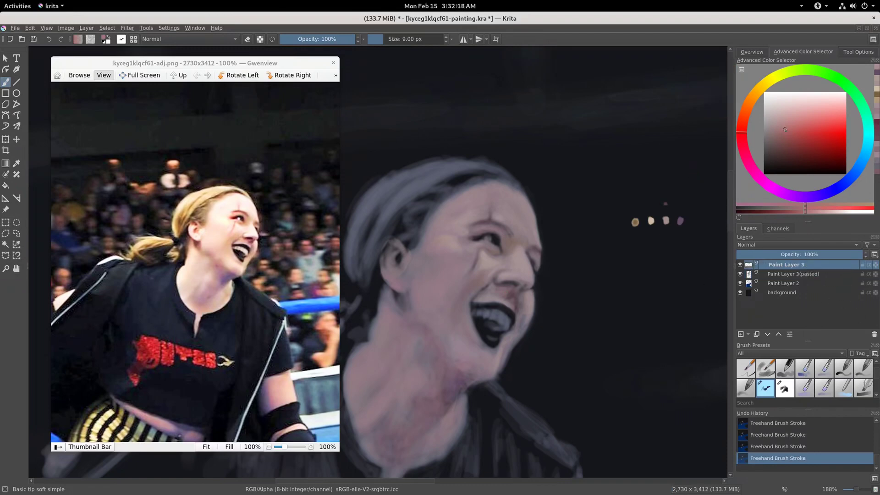
{"action": "left_click", "coordinate": [776, 274]}
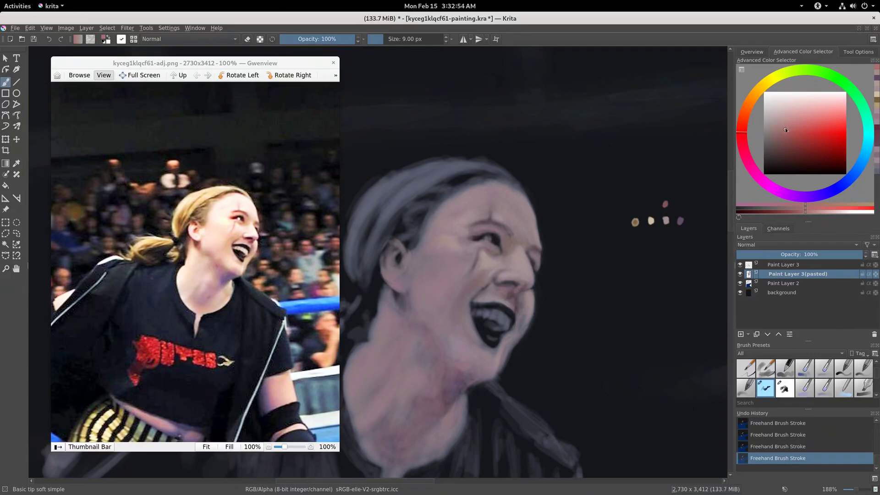
{"action": "left_click_drag", "start_coordinate": [785, 130], "coordinate": [784, 140]}
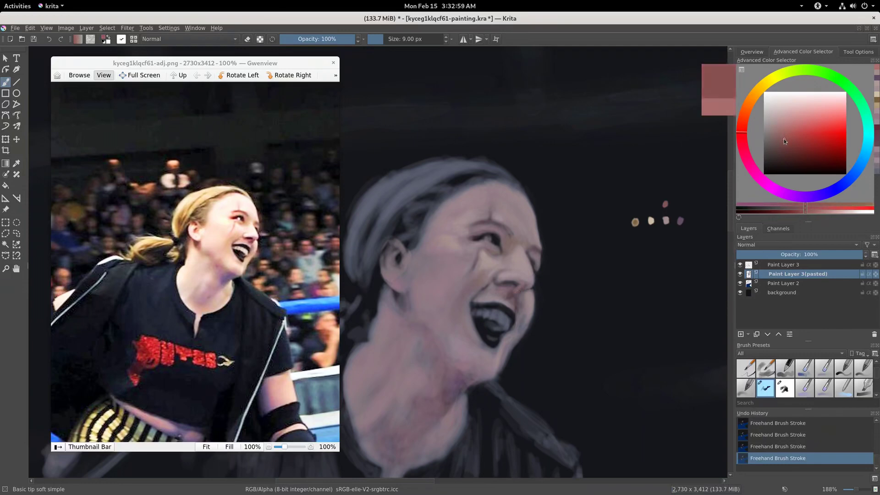
{"action": "mouse_move", "coordinate": [741, 132]}
{"action": "left_mouse_down"}
{"action": "mouse_move", "coordinate": [745, 141]}
{"action": "mouse_move", "coordinate": [786, 146]}
{"action": "left_mouse_up"}
{"action": "left_click", "coordinate": [784, 265]}
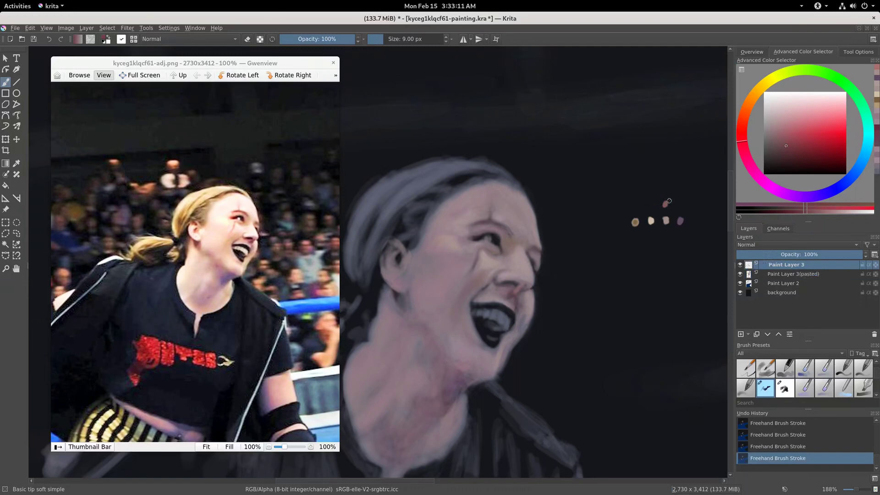
{"action": "left_click", "coordinate": [664, 189]}
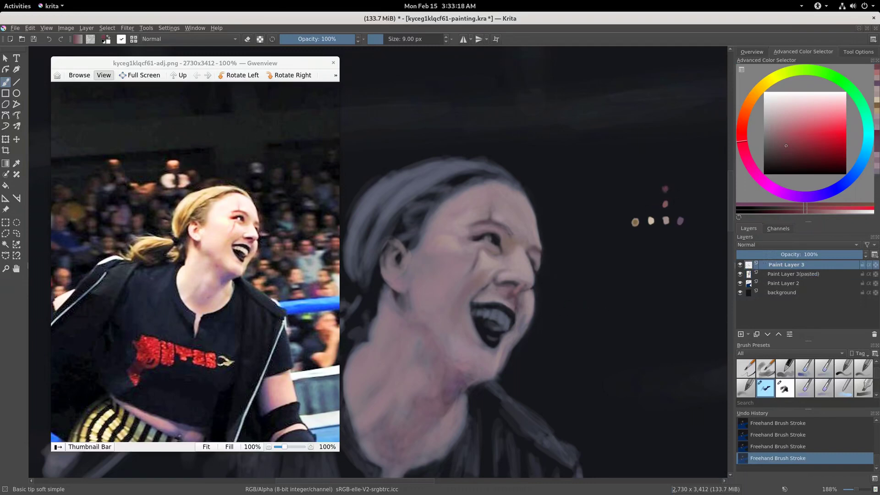
- Deepen the shadow beside the nose with dark mauve in Multiply mode, then restore Normal blending
{"action": "left_click", "coordinate": [769, 274]}
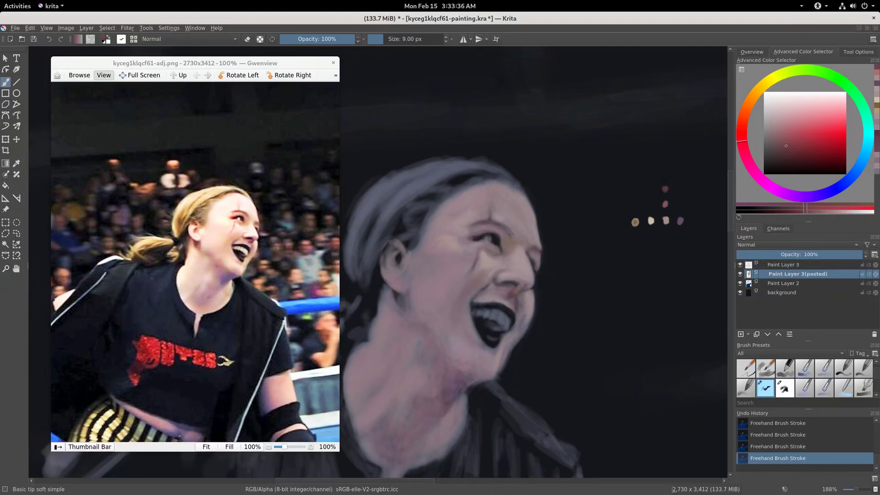
{"action": "left_click", "coordinate": [214, 39]}
{"action": "left_click", "coordinate": [183, 87]}
{"action": "left_click", "coordinate": [741, 143]}
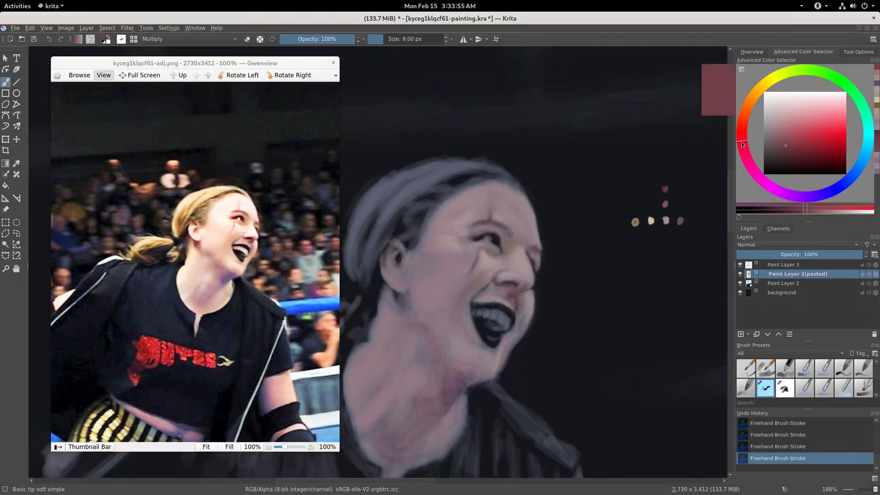
{"action": "left_click", "coordinate": [517, 296]}
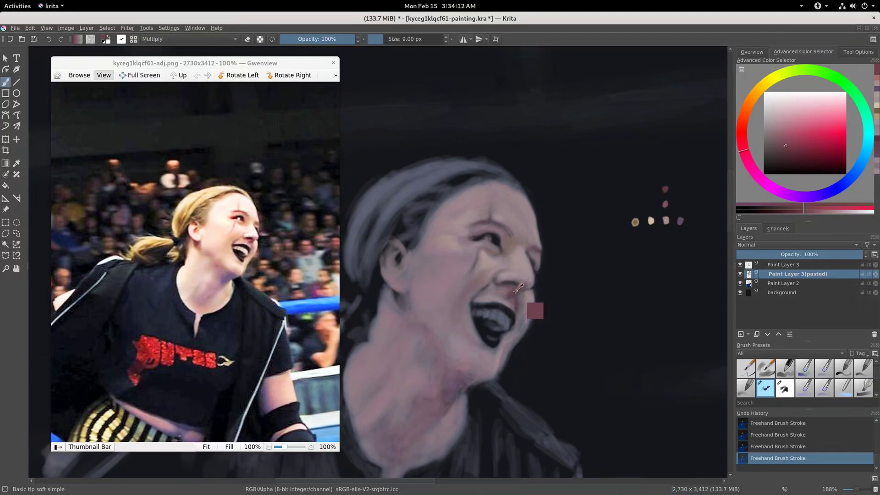
{"action": "left_click", "coordinate": [220, 39]}
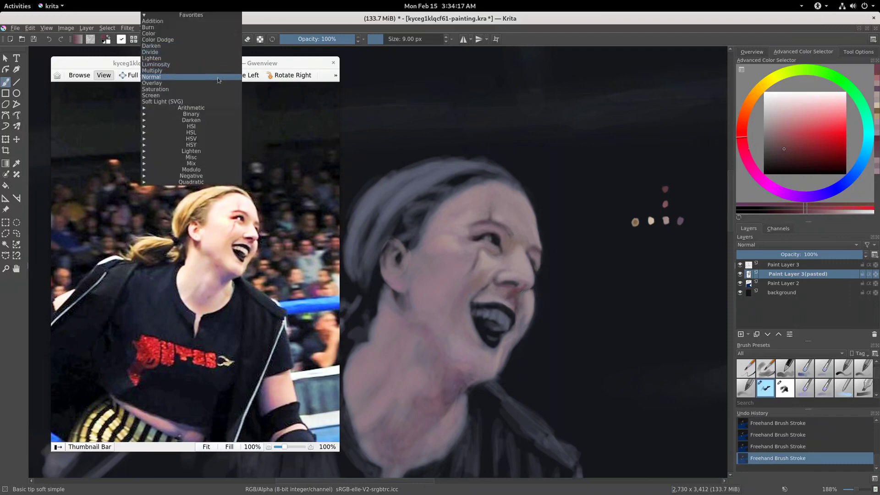
{"action": "left_click", "coordinate": [218, 77]}
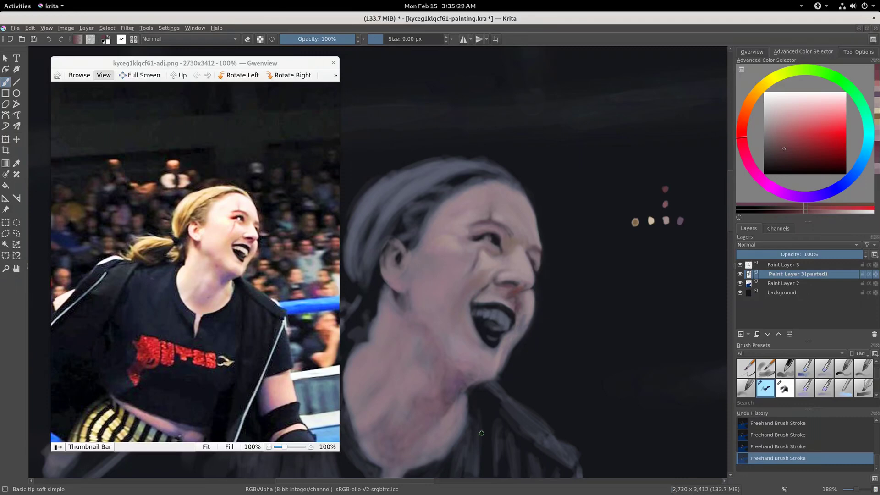
- Lasso and feather the mouth and jaw, paste a copy onto a new layer, and deselect
{"action": "key", "text": "l"}
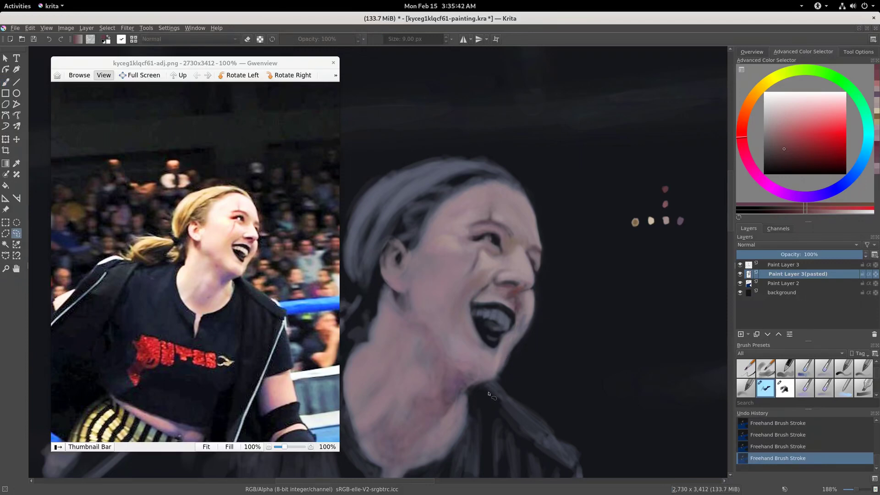
{"action": "mouse_move", "coordinate": [462, 382]}
{"action": "left_mouse_down"}
{"action": "mouse_move", "coordinate": [521, 324]}
{"action": "mouse_move", "coordinate": [439, 339]}
{"action": "left_mouse_up"}
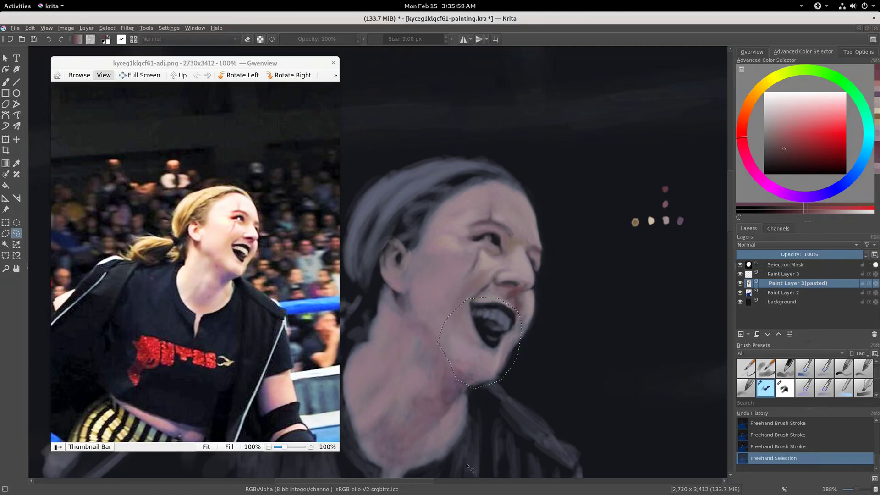
{"action": "key", "text": "shift+F6"}
{"action": "key", "text": "Return"}
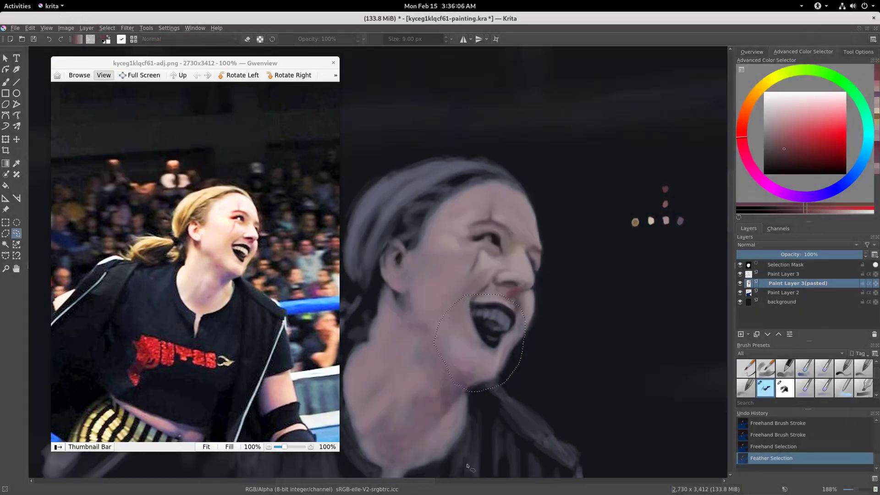
{"action": "key", "text": "ctrl+c"}
{"action": "key", "text": "ctrl+v"}
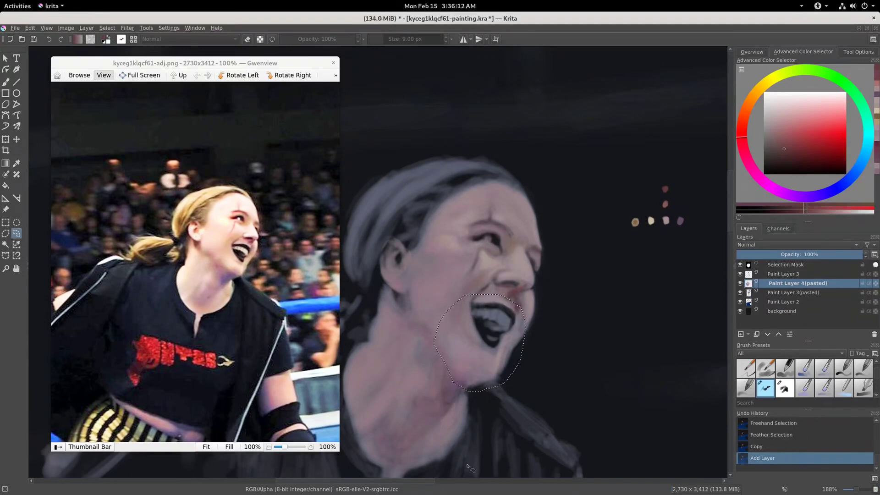
{"action": "key", "text": "ctrl+shift+a"}
- Nudge the pasted mouth patch slightly up and right with a transform
{"action": "key", "text": "ctrl+t"}
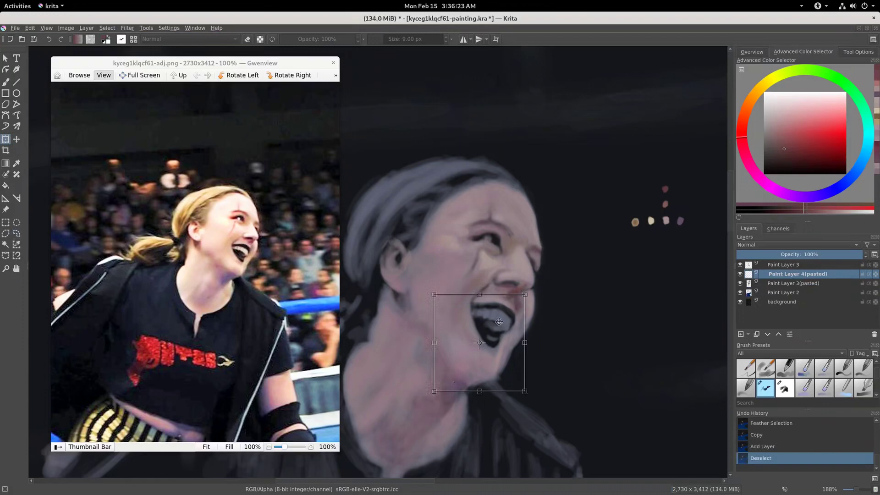
{"action": "left_click_drag", "start_coordinate": [499, 324], "coordinate": [498, 322]}
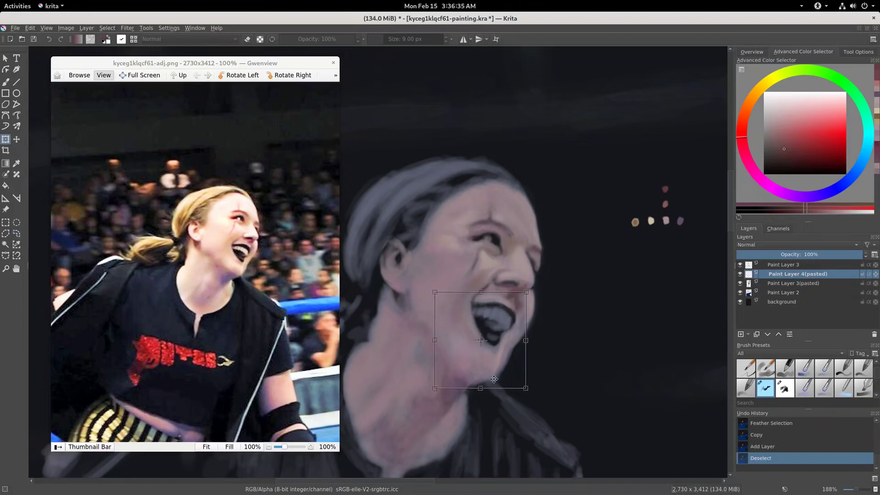
{"action": "key", "text": "Return"}
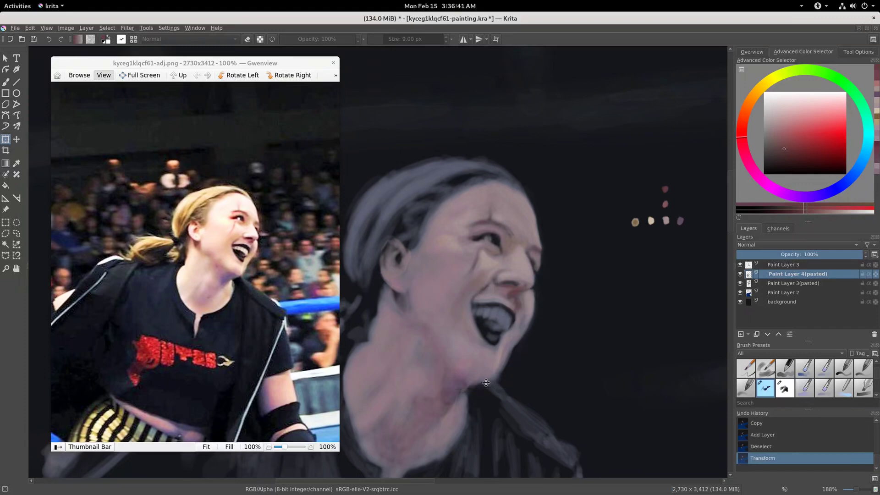
{"action": "left_click", "coordinate": [858, 52]}
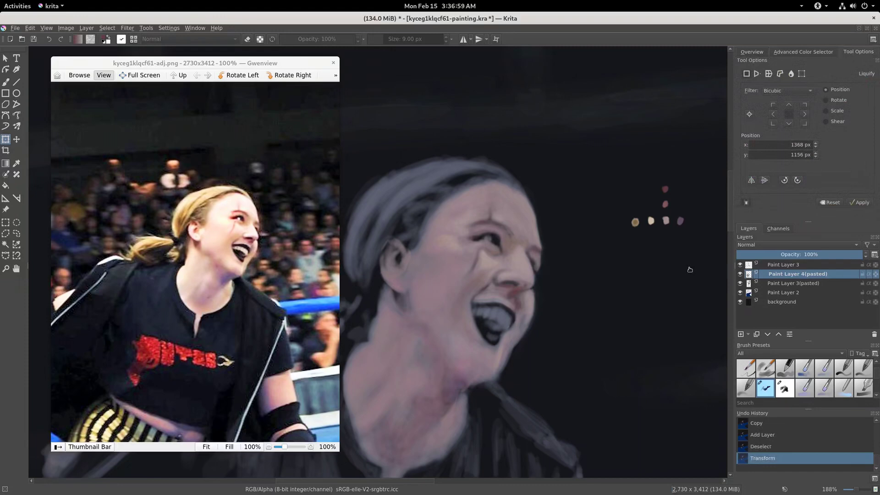
- Undo the mouth-patch move and group both pasted layers into Group 4
{"action": "key", "text": "ctrl+z"}
{"action": "key", "text": "ctrl+z"}
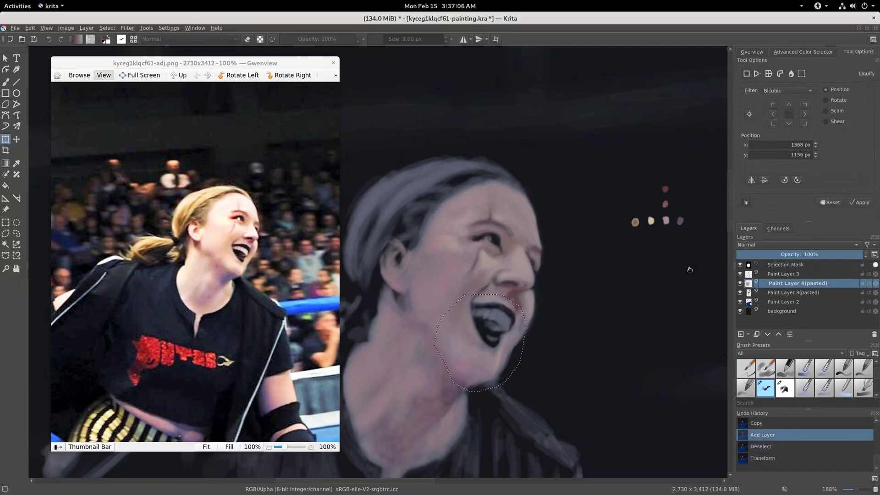
{"action": "left_click", "coordinate": [787, 293], "text": "ctrl"}
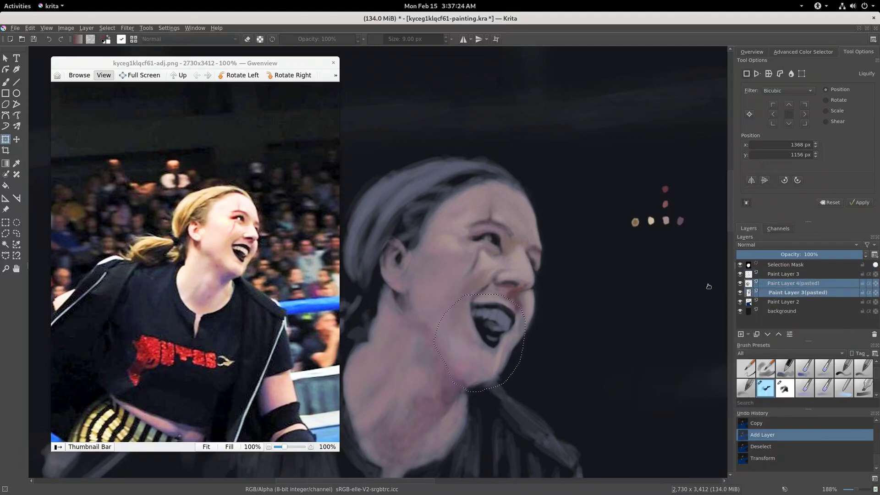
{"action": "key", "text": "ctrl+g"}
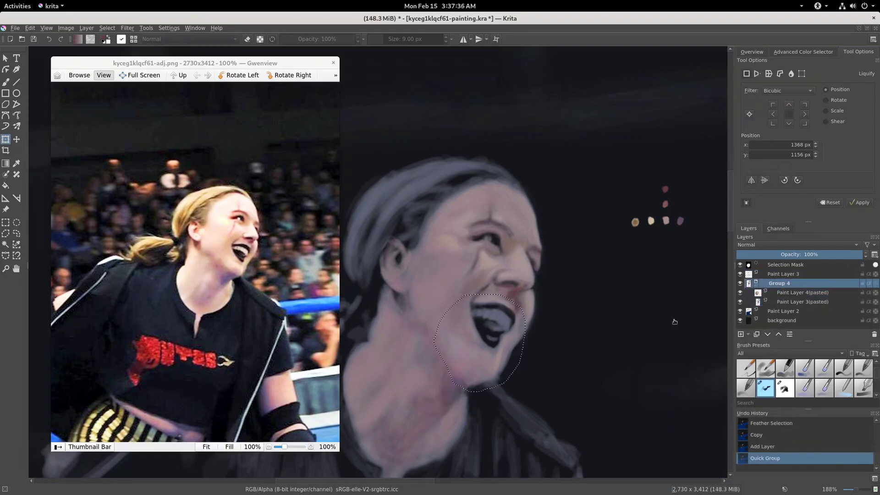
{"action": "key", "text": "ctrl+c"}
{"action": "key", "text": "ctrl+v"}
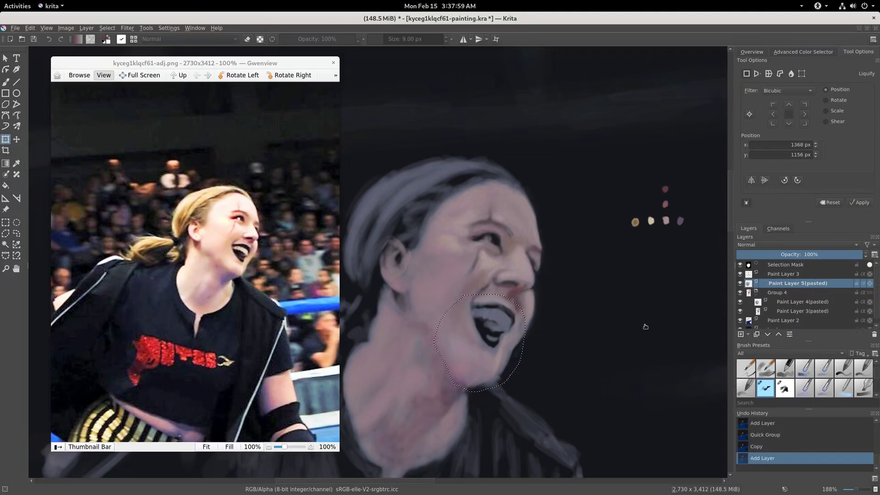
{"action": "key", "text": "ctrl+z"}
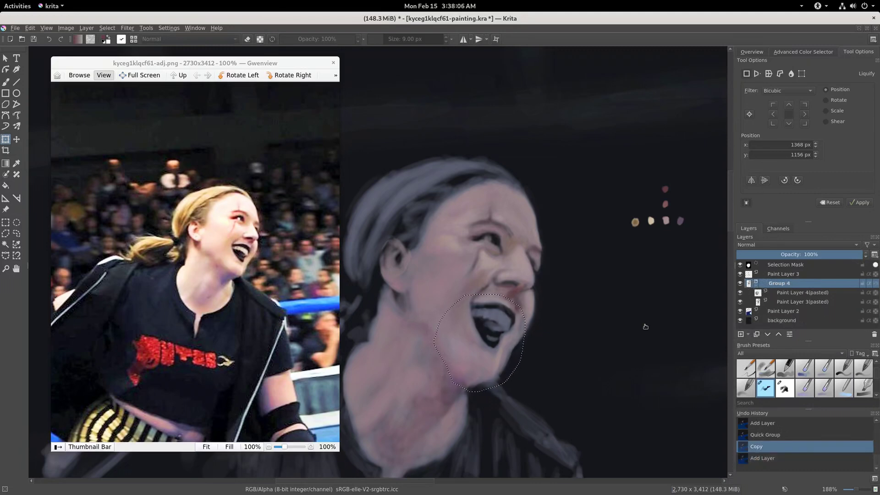
- Move Paint Layer 2 and the background into Group 4, then paste a merged jaw copy as a new layer
{"action": "left_click", "coordinate": [792, 313]}
{"action": "left_click", "coordinate": [779, 334]}
{"action": "left_click", "coordinate": [773, 319]}
{"action": "left_click", "coordinate": [779, 334]}
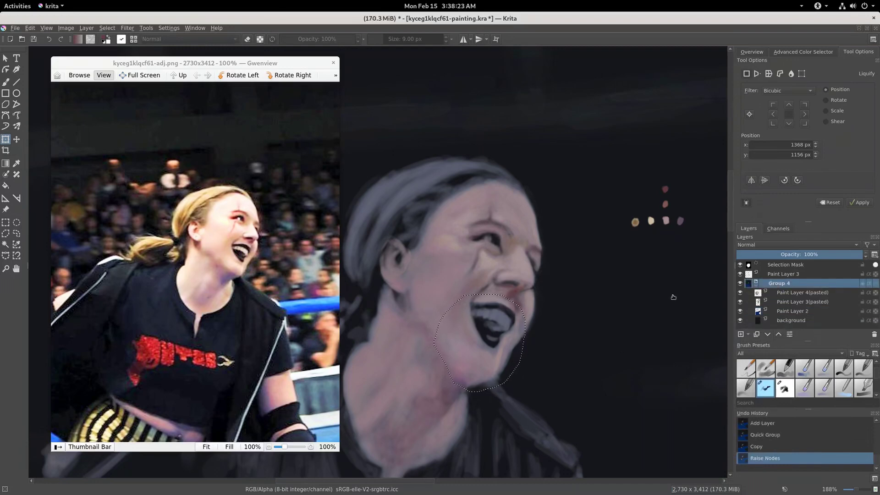
{"action": "key", "text": "ctrl+c"}
{"action": "key", "text": "ctrl+v"}
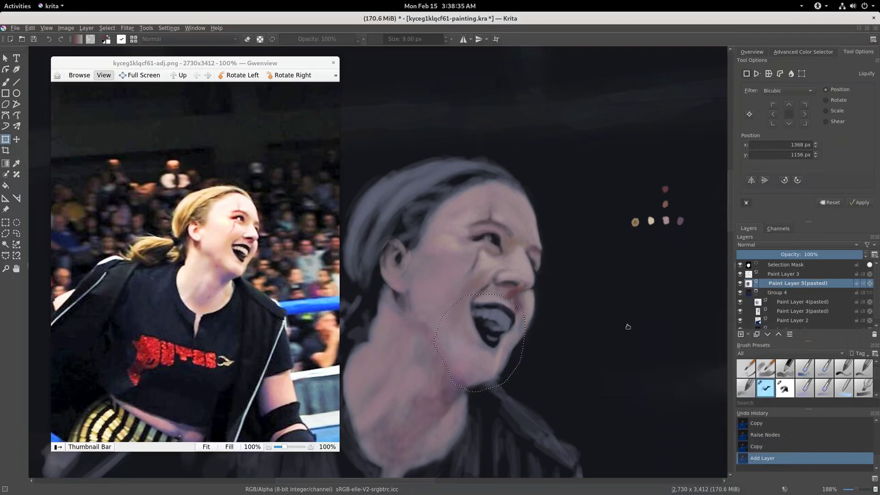
{"action": "key", "text": "ctrl+shift+a"}
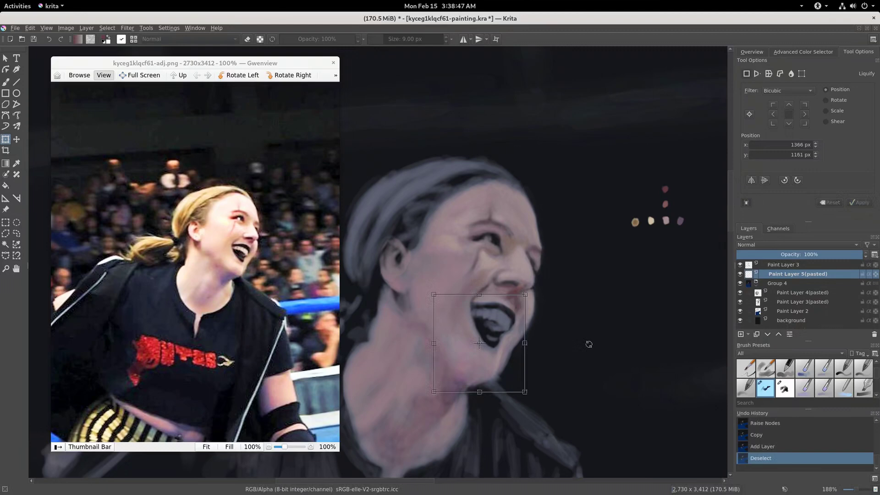
- Nudge and liquify the pasted mouth at brush size 32.52, then lower it into Group 4
{"action": "left_click_drag", "start_coordinate": [508, 351], "coordinate": [509, 350]}
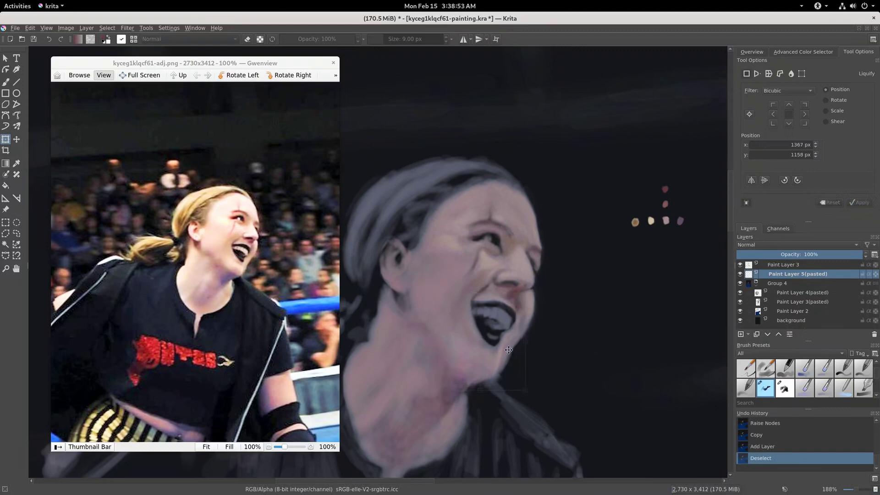
{"action": "key", "text": "Return"}
{"action": "left_click", "coordinate": [790, 73]}
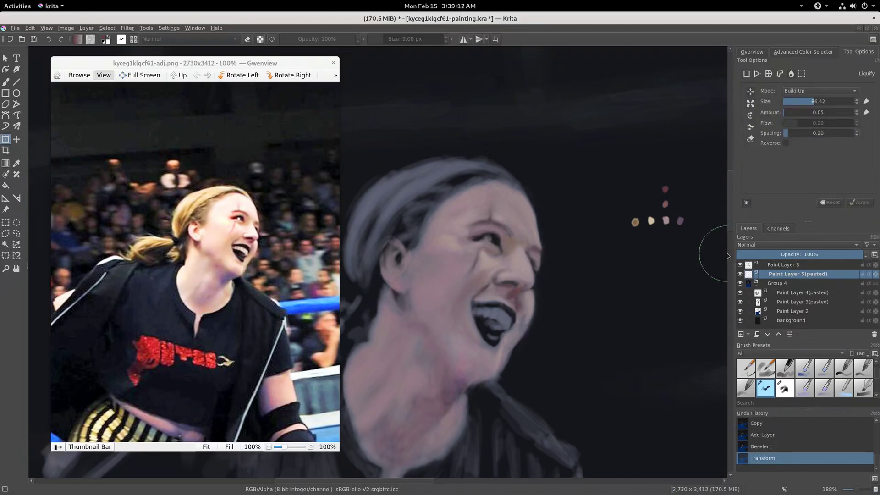
{"action": "left_click", "coordinate": [804, 101]}
{"action": "left_click", "coordinate": [478, 306]}
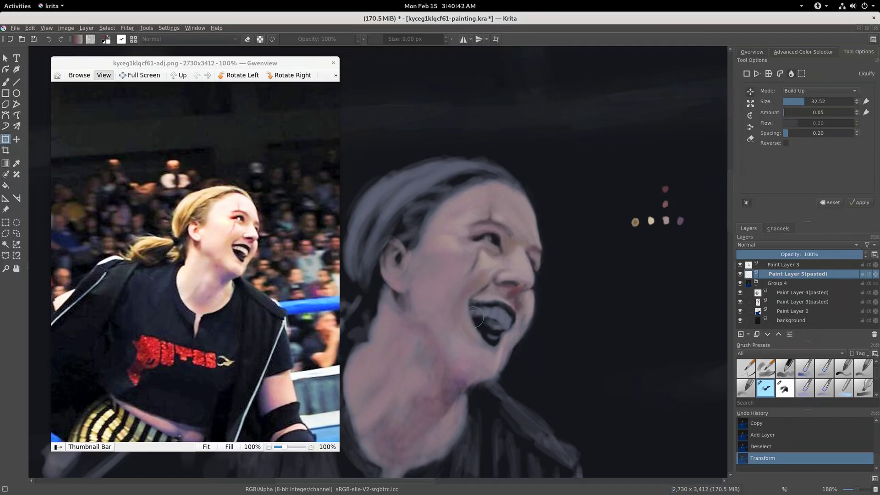
{"action": "left_click", "coordinate": [532, 350]}
{"action": "left_click", "coordinate": [767, 335]}
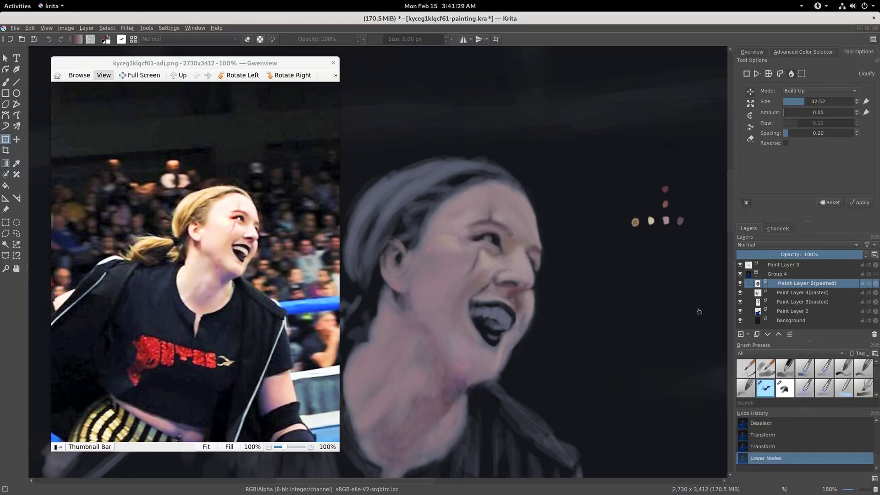
{"action": "left_click", "coordinate": [797, 275]}
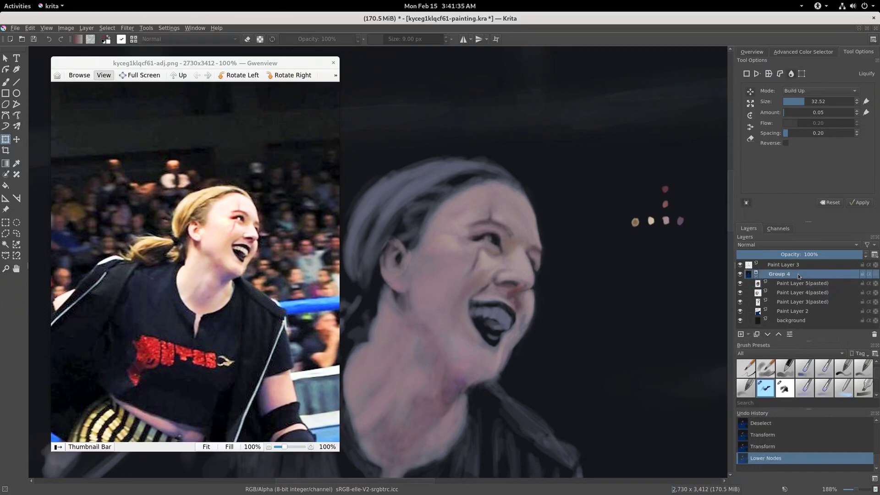
- Ungroup Group 4 and add a new empty paint layer above Paint Layer 5(pasted)
{"action": "key", "text": "ctrl+alt+g"}
{"action": "left_click", "coordinate": [778, 275]}
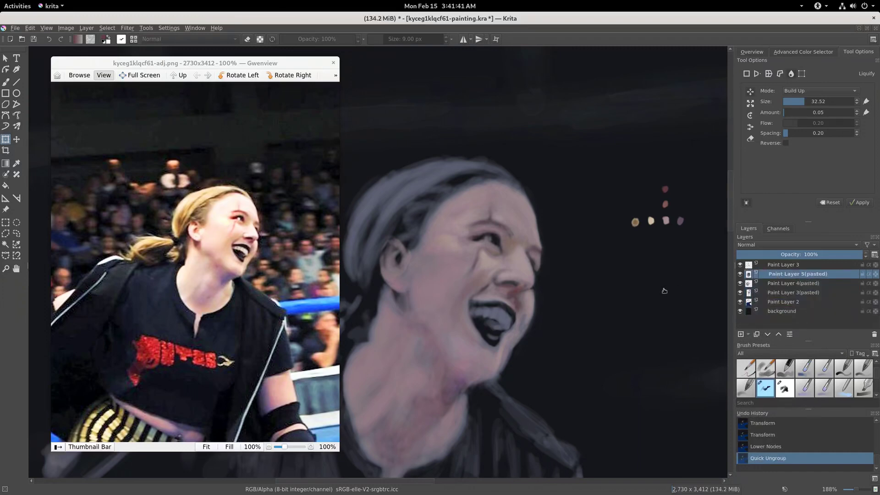
{"action": "key", "text": "Insert"}
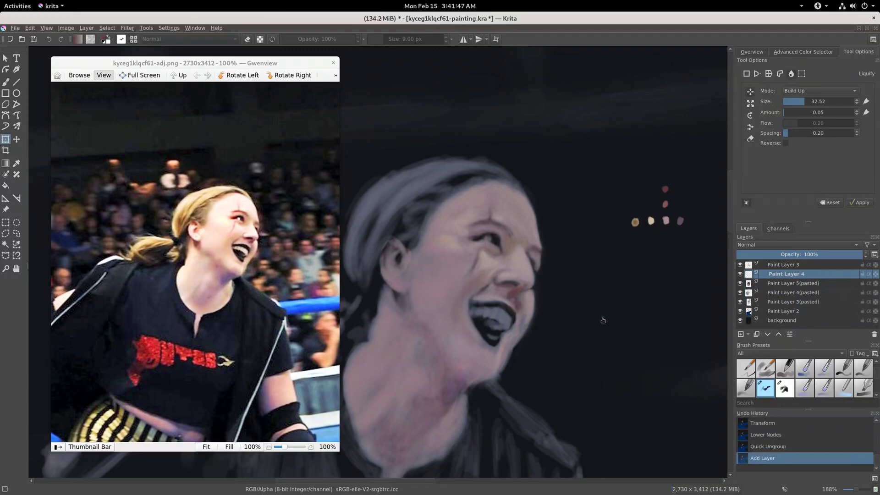
- Lasso the nose and cheek area, try a paste, undo it, and clear the selection
{"action": "key", "text": "l"}
{"action": "left_click_drag", "start_coordinate": [552, 328], "coordinate": [558, 331]}
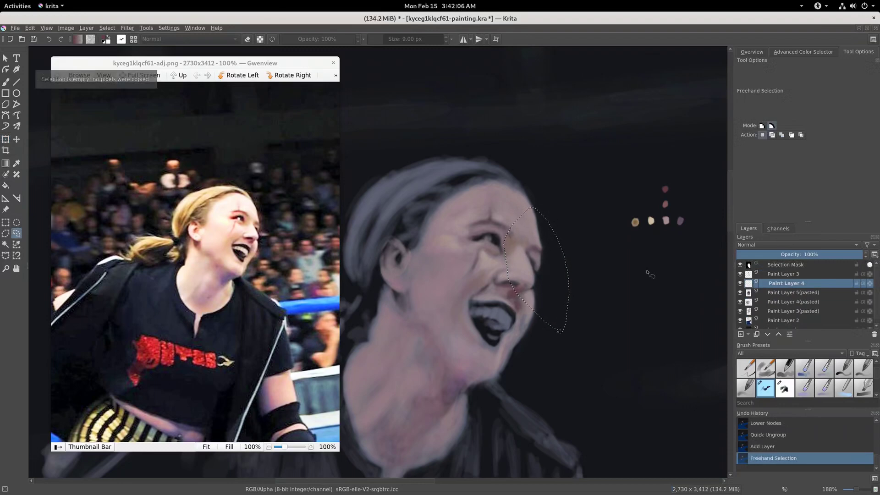
{"action": "key", "text": "ctrl+v"}
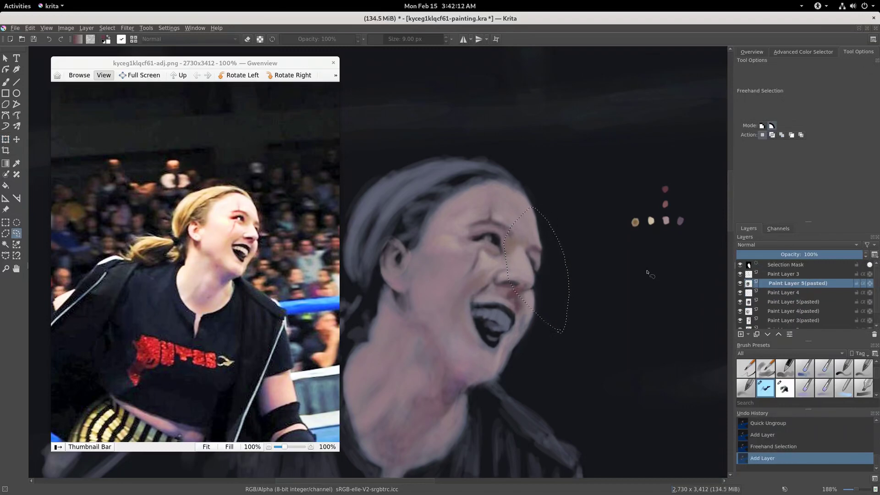
{"action": "scroll", "coordinate": [644, 275], "scroll_direction": "up", "scroll_amount": 1}
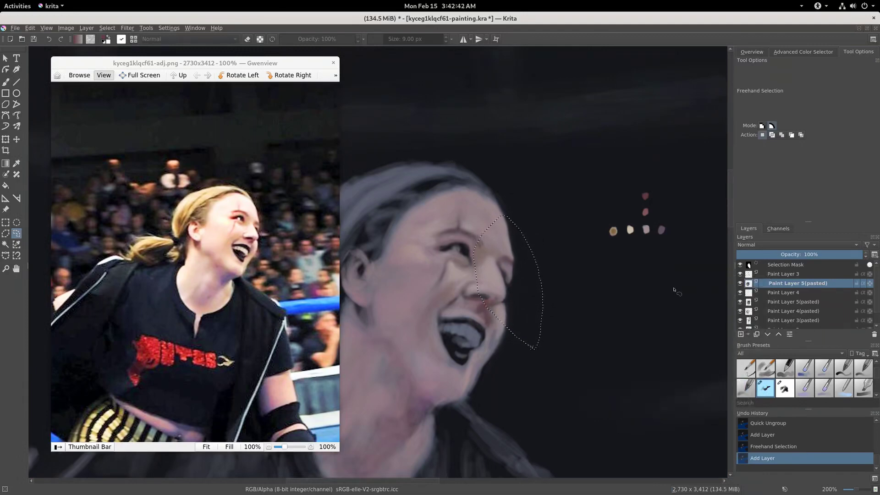
{"action": "key", "text": "ctrl+z"}
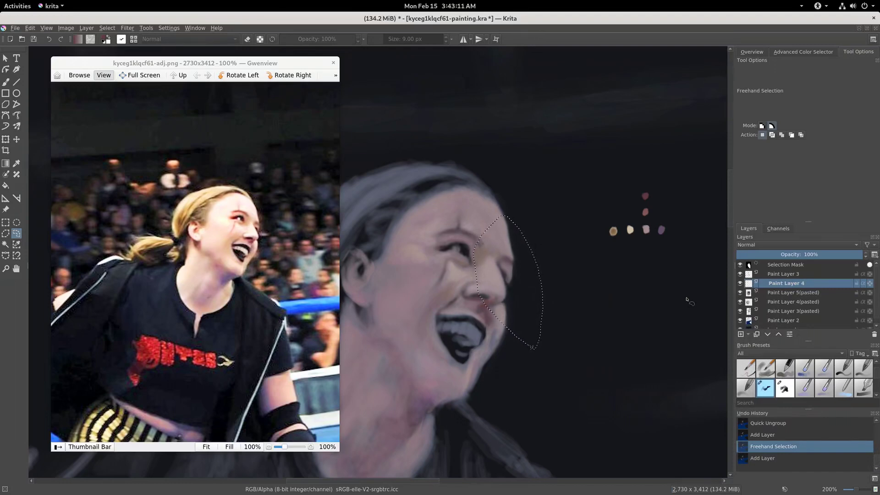
{"action": "key", "text": "ctrl+shift+a"}
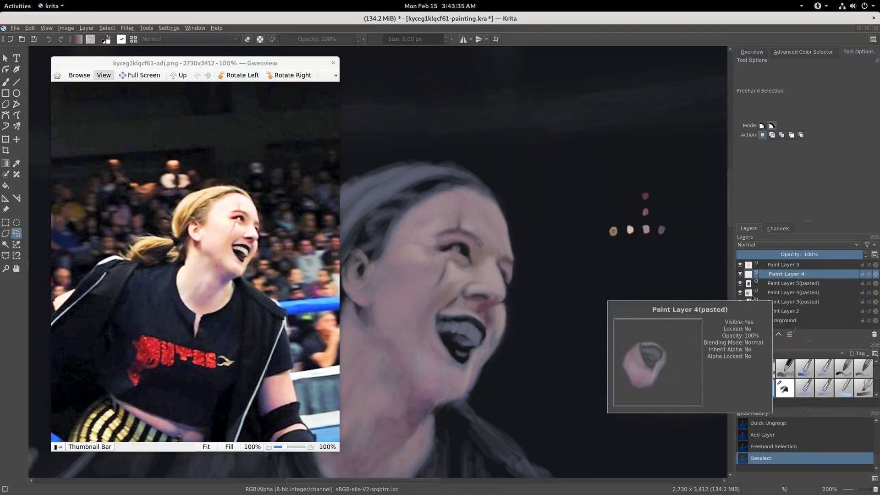
- Merge Paint Layer 5(pasted) and Paint Layer 4(pasted) down into Paint Layer 3(pasted)
{"action": "left_click", "coordinate": [774, 284]}
{"action": "key", "text": "ctrl+e"}
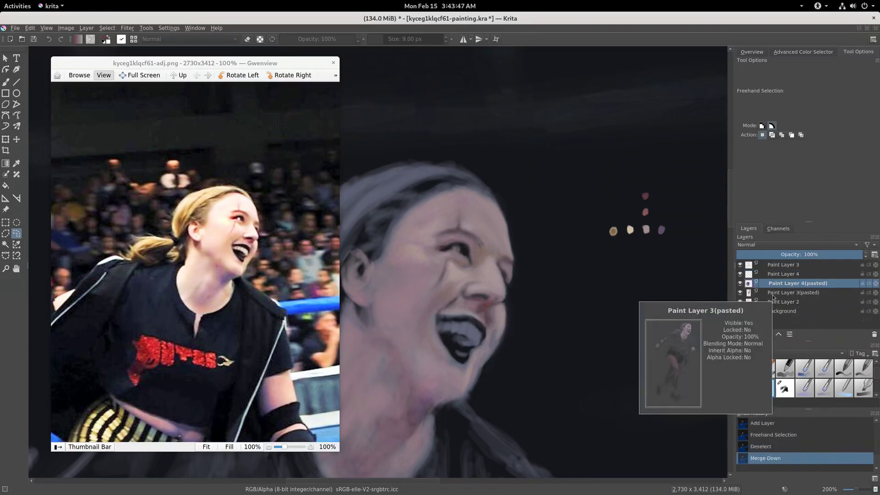
{"action": "key", "text": "ctrl+e"}
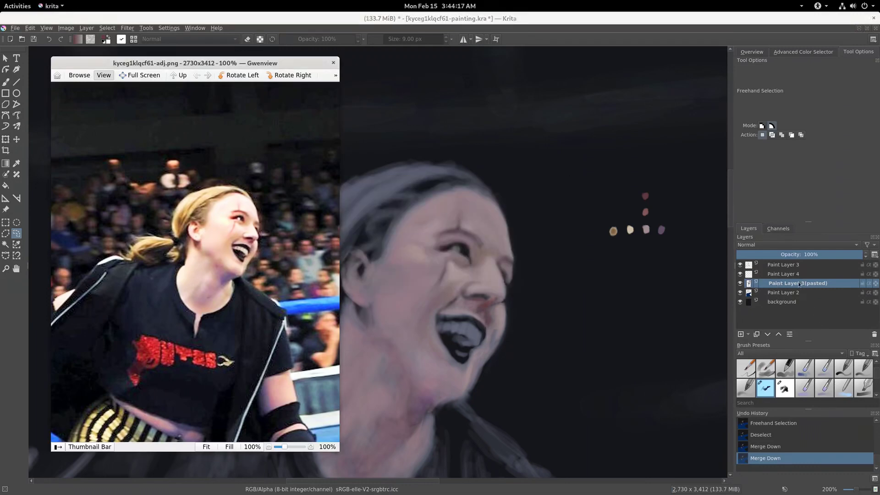
- Select the opaque pixels of Paint Layer 3(pasted)
{"action": "right_click", "coordinate": [799, 284]}
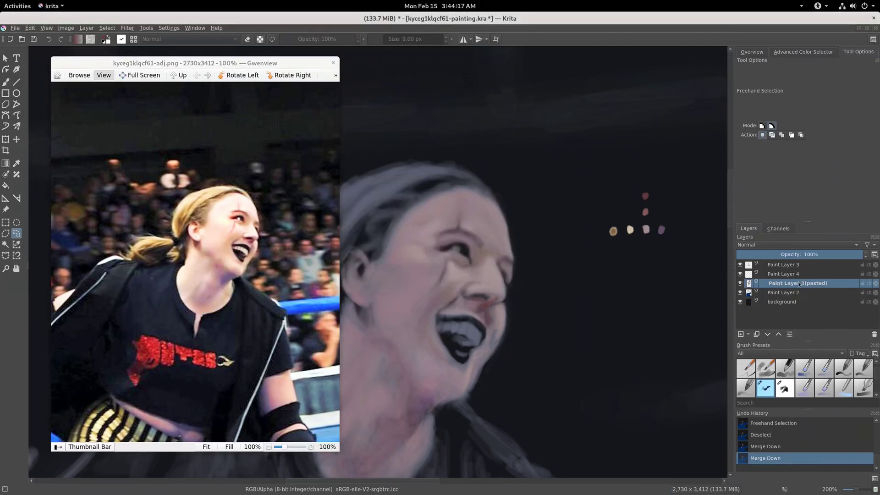
{"action": "left_click", "coordinate": [703, 396]}
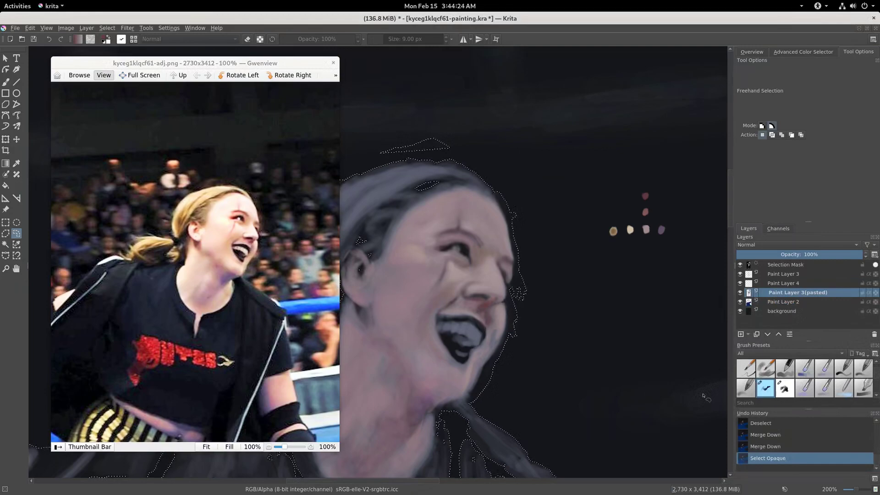
{"action": "scroll", "coordinate": [648, 351], "scroll_direction": "down", "scroll_amount": 2}
{"action": "scroll", "coordinate": [649, 350], "scroll_direction": "down", "scroll_amount": 2}
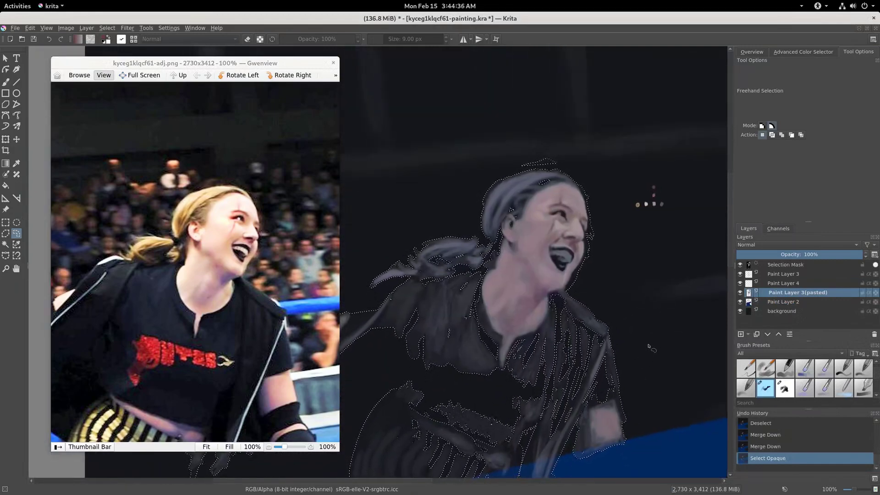
- Deselect, duplicate the figure layer, and bring up the Color Adjustment curves for the copy
{"action": "key", "text": "ctrl+shift+a"}
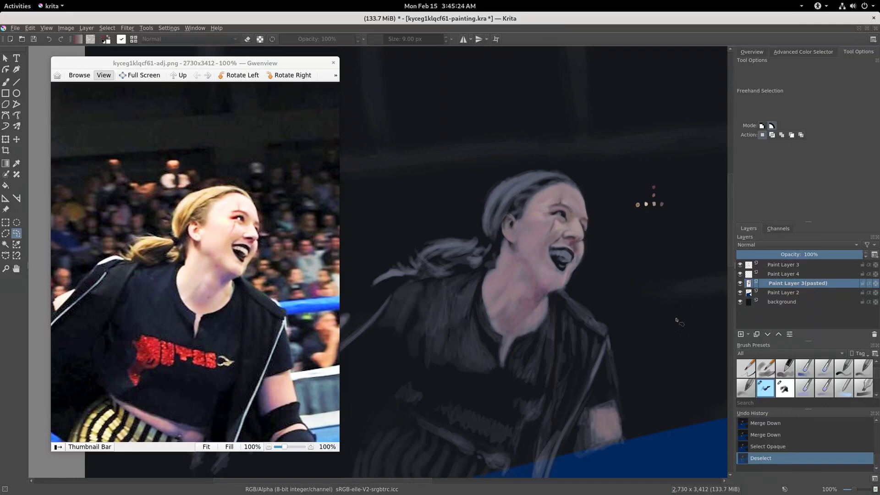
{"action": "key", "text": "ctrl+j"}
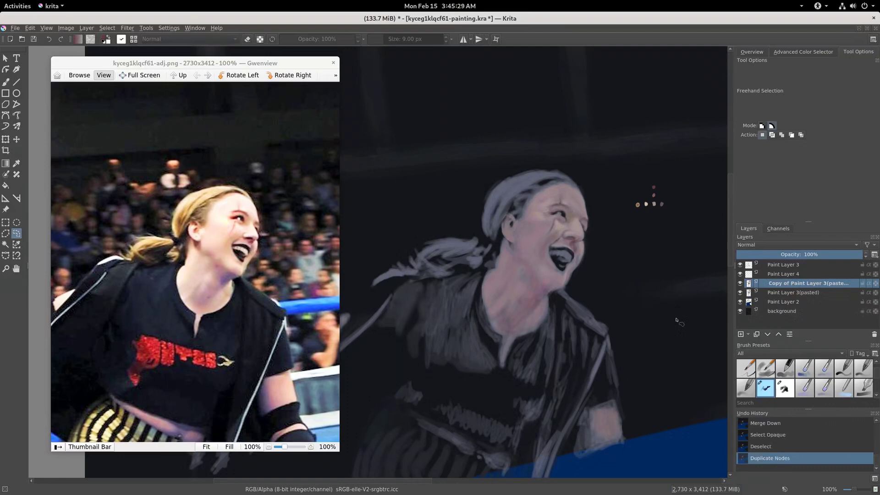
{"action": "key", "text": "ctrl+m"}
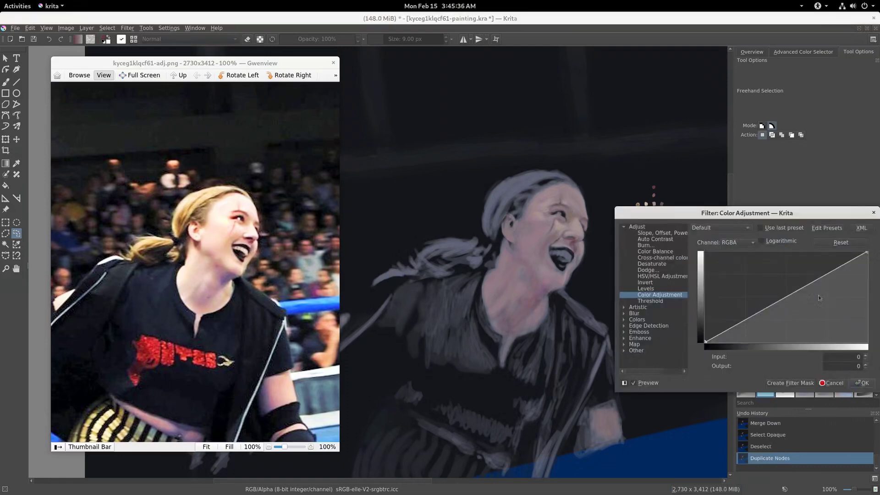
- Darken the copy's shadows with an RGBA curve and lower the Saturation curve's top
{"action": "left_click", "coordinate": [810, 282]}
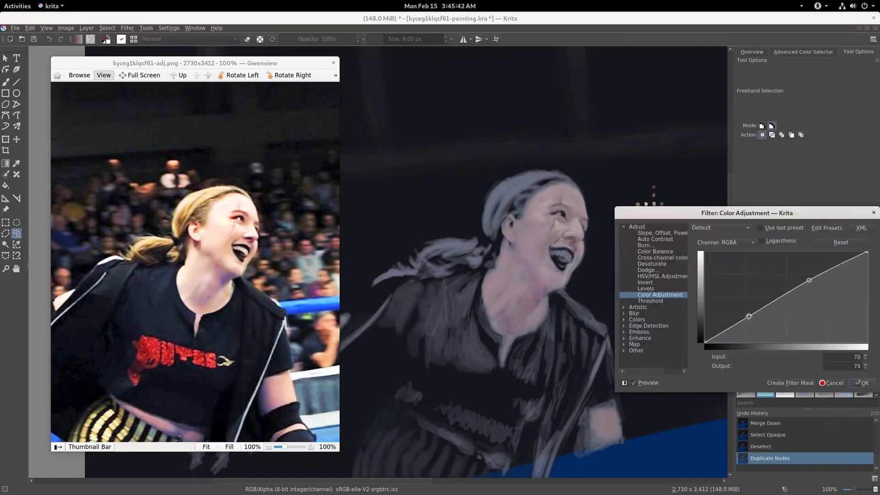
{"action": "left_click_drag", "start_coordinate": [751, 316], "coordinate": [750, 322]}
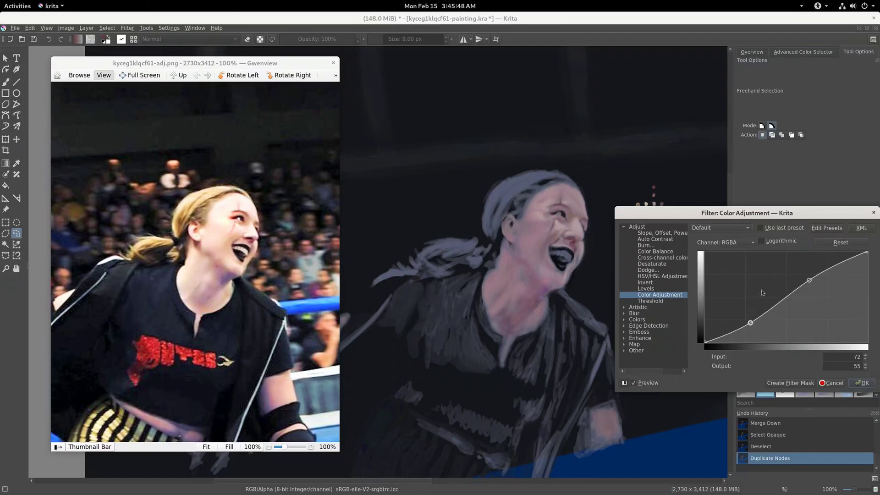
{"action": "left_click", "coordinate": [747, 244]}
{"action": "left_click", "coordinate": [735, 296]}
{"action": "left_click_drag", "start_coordinate": [867, 252], "coordinate": [868, 265]}
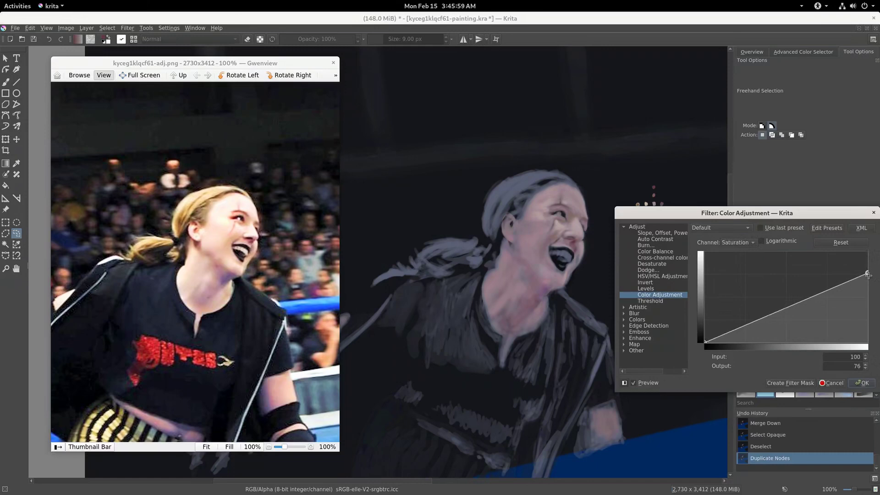
{"action": "left_click_drag", "start_coordinate": [867, 265], "coordinate": [867, 270]}
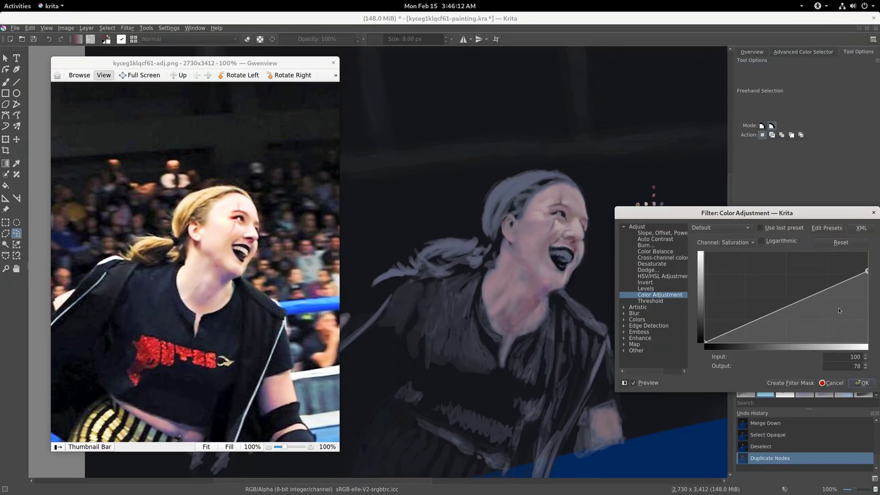
{"action": "left_click", "coordinate": [862, 382]}
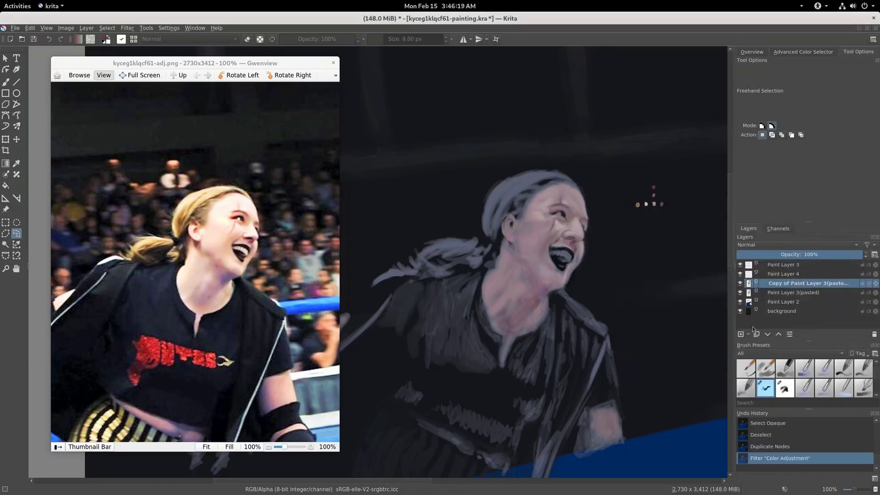
- Compare the adjusted copy by toggling its visibility, then merge it down into the figure layer
{"action": "left_click", "coordinate": [740, 283]}
{"action": "left_click", "coordinate": [740, 283]}
{"action": "key", "text": "ctrl+e"}
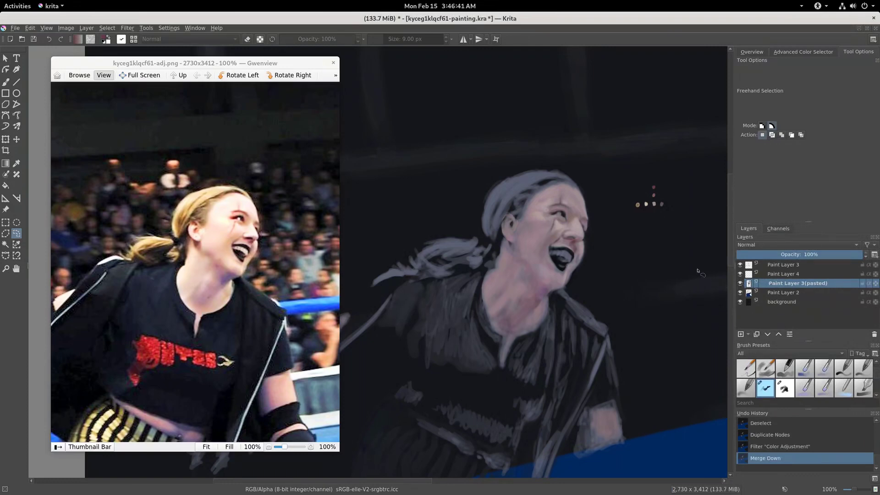
- Brighten Paint Layer 3(pasted) with a two-point RGBA curve lifting the midtones
{"action": "key", "text": "ctrl+m"}
{"action": "left_click", "coordinate": [814, 278]}
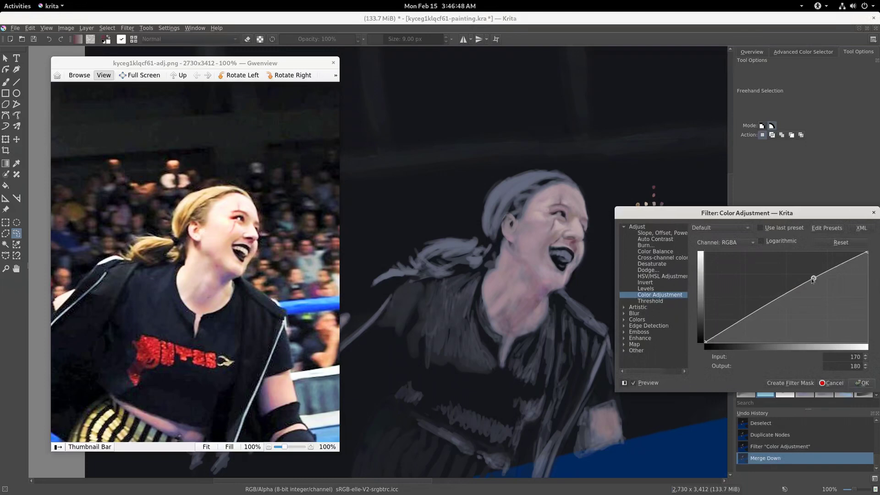
{"action": "left_click_drag", "start_coordinate": [814, 278], "coordinate": [812, 276]}
{"action": "left_click", "coordinate": [756, 310]}
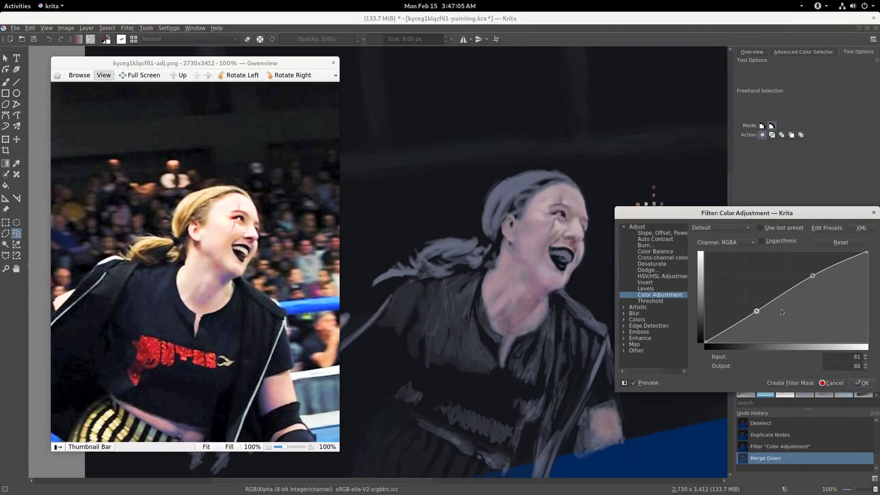
{"action": "left_click", "coordinate": [864, 383]}
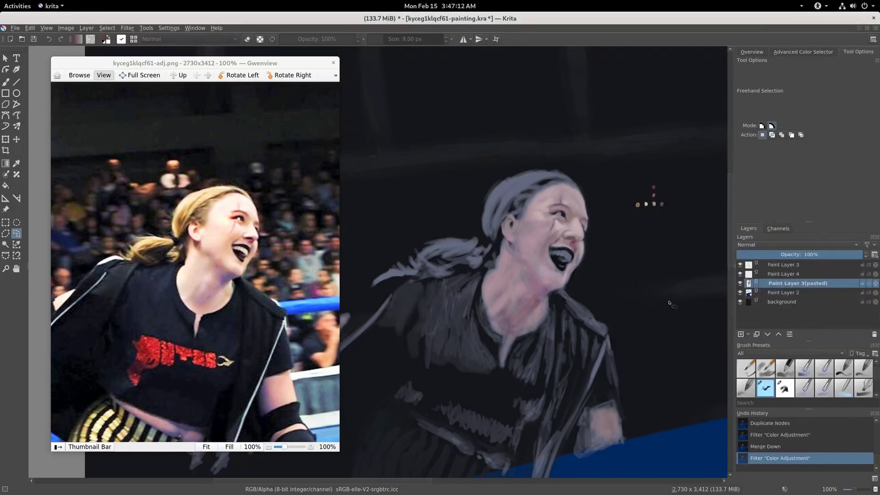
{"action": "key", "text": "b"}
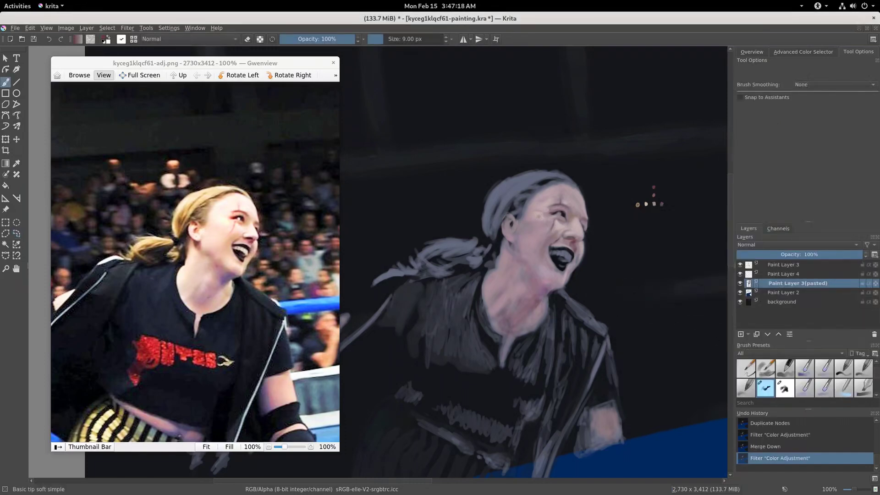
- Sample a light skin tone from the face and paint soft 26 px strokes over the skin
{"action": "left_click", "coordinate": [563, 224], "text": "ctrl"}
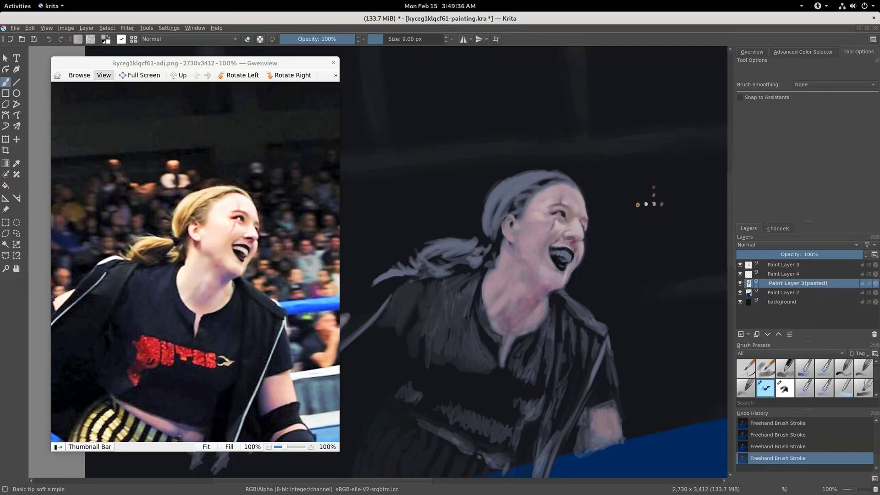
{"action": "key", "text": "bracketright"}
{"action": "key", "text": "bracketright"}
{"action": "key", "text": "bracketright"}
{"action": "key", "text": "bracketright"}
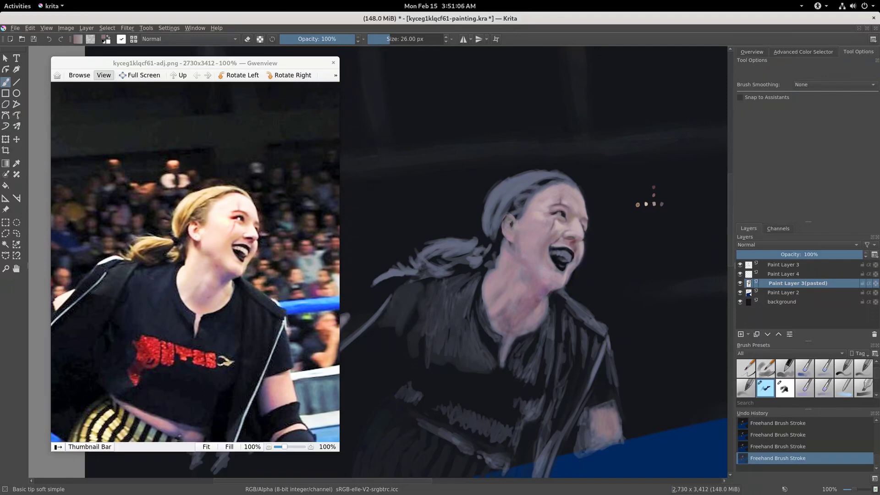
- Sample darker, ear-side and neck colours and paint the skin with 15 px and 26 px brushes
{"action": "left_click", "coordinate": [655, 192], "text": "ctrl"}
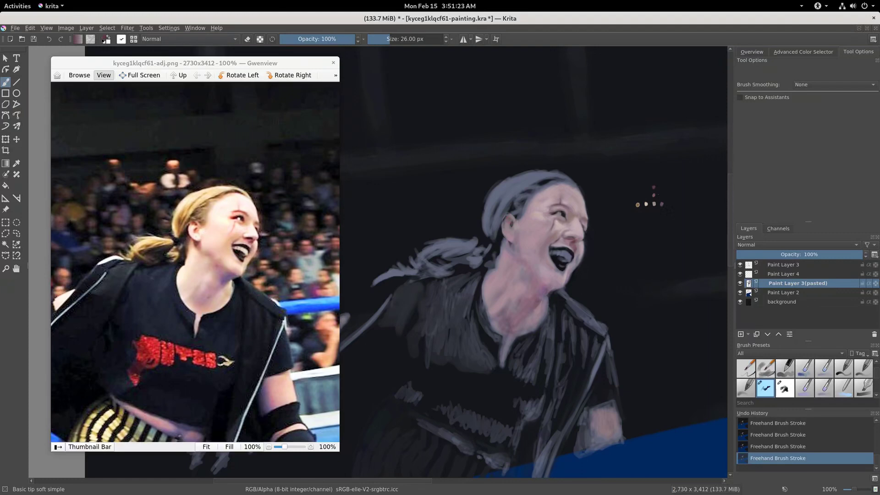
{"action": "left_click", "coordinate": [511, 221], "text": "ctrl"}
{"action": "key", "text": "bracketleft"}
{"action": "key", "text": "bracketleft"}
{"action": "key", "text": "bracketleft"}
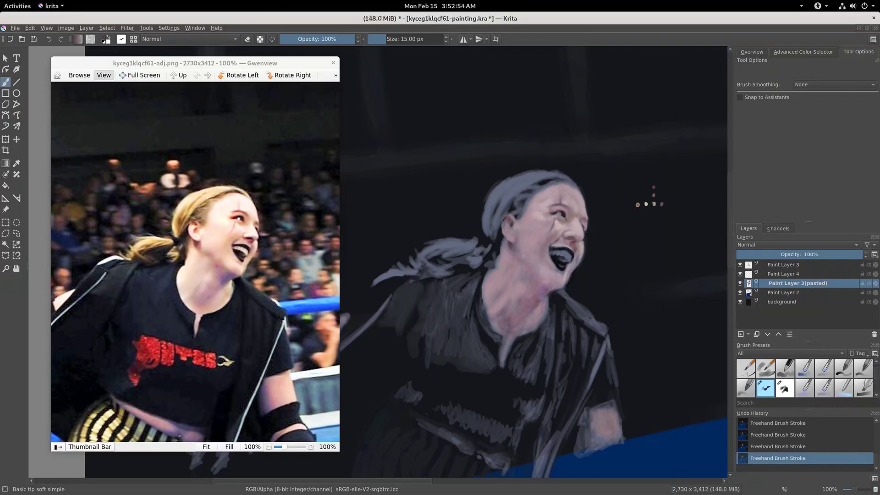
{"action": "key", "text": "bracketright"}
{"action": "key", "text": "bracketright"}
{"action": "key", "text": "bracketright"}
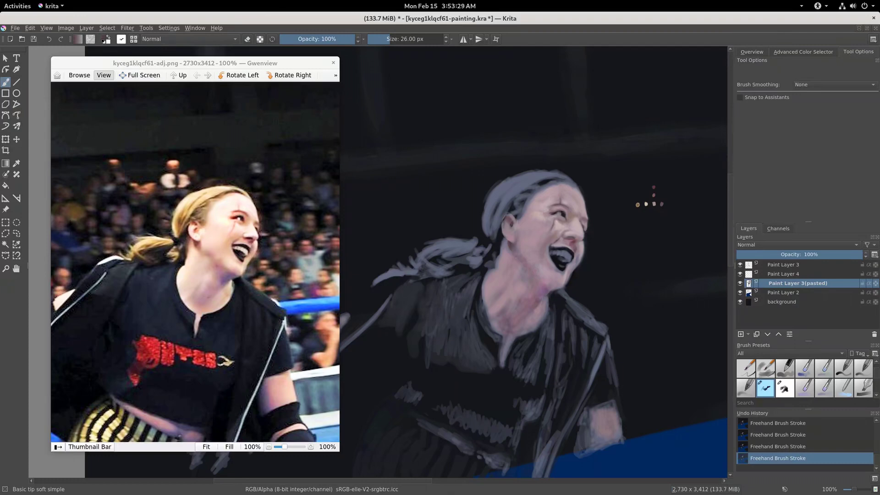
{"action": "left_click", "coordinate": [550, 288], "text": "ctrl"}
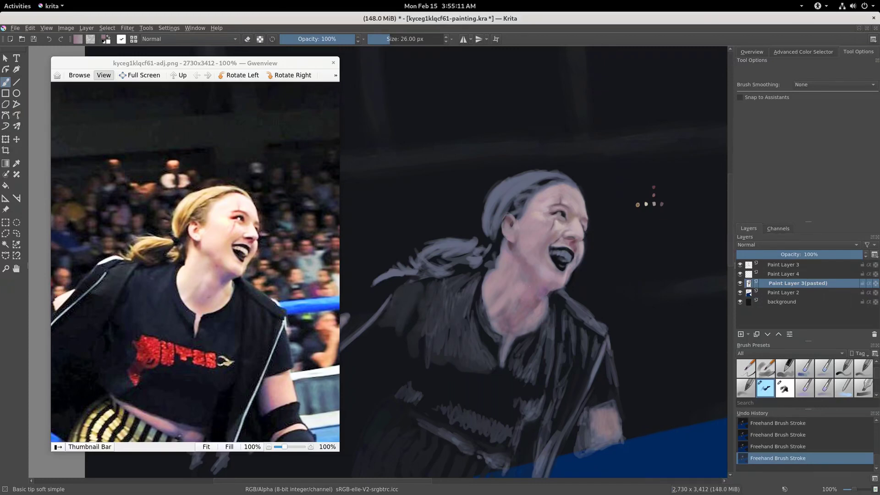
{"action": "left_click", "coordinate": [547, 288], "text": "ctrl"}
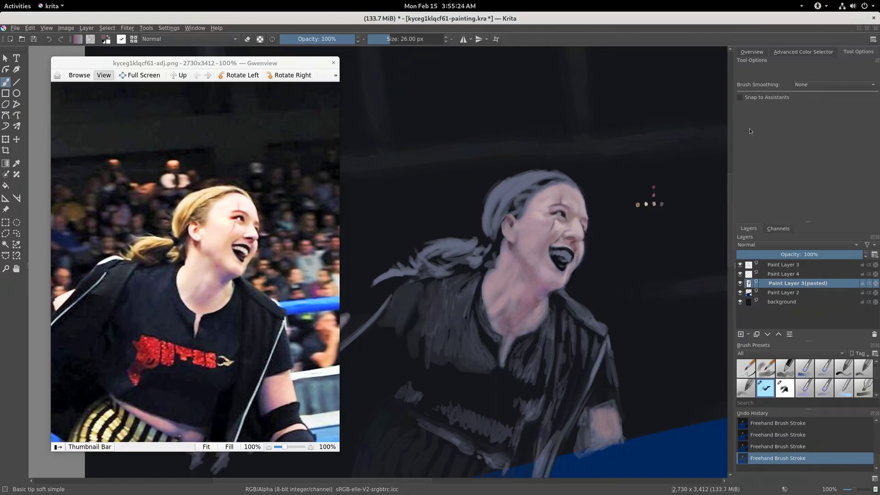
- Pick a darker, muted mauve shade in the Advanced Color Selector
{"action": "left_click", "coordinate": [803, 52]}
{"action": "left_click_drag", "start_coordinate": [772, 157], "coordinate": [781, 157]}
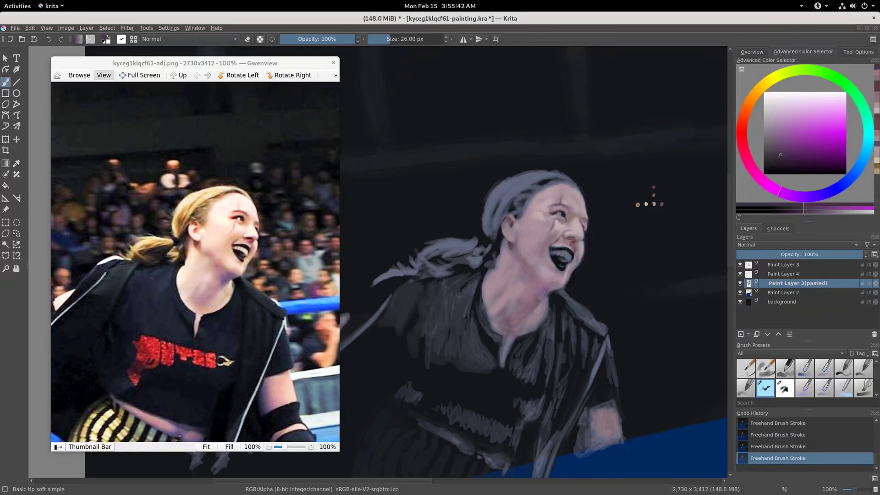
{"action": "left_click_drag", "start_coordinate": [782, 157], "coordinate": [796, 157]}
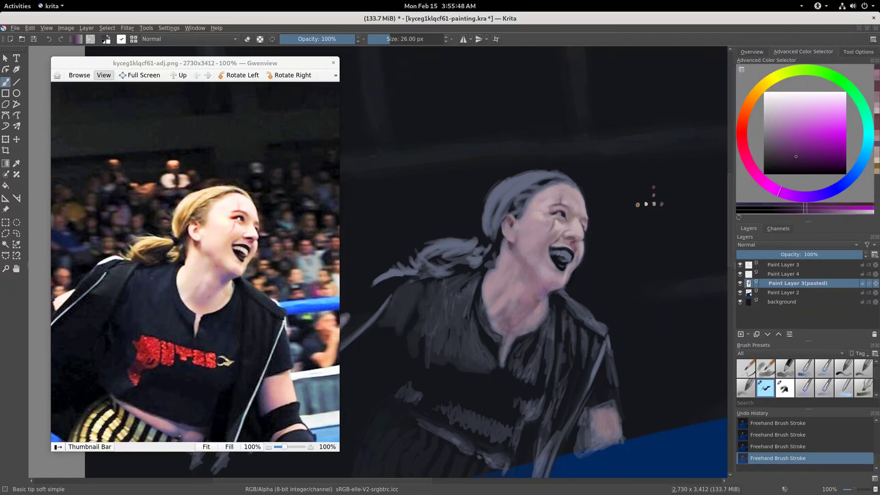
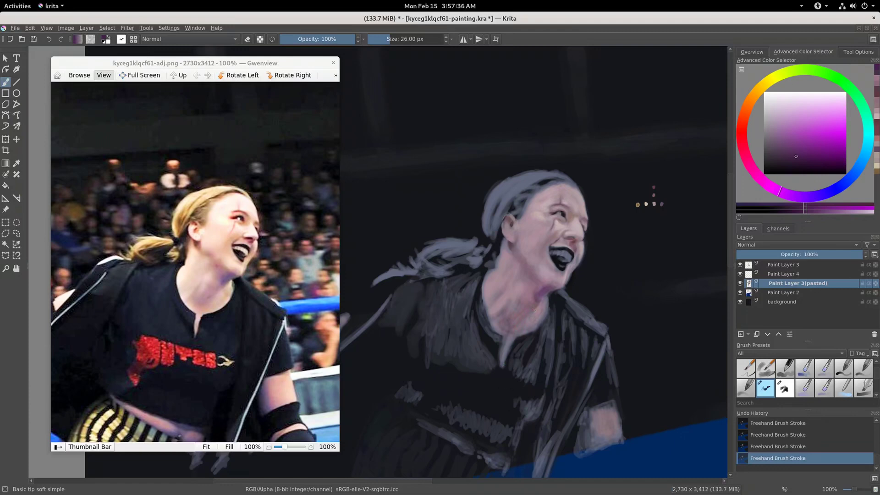
- Pick light tan and pinkish skin tones and paint warm strokes on the neck and chest
{"action": "left_click", "coordinate": [521, 326], "text": "ctrl"}
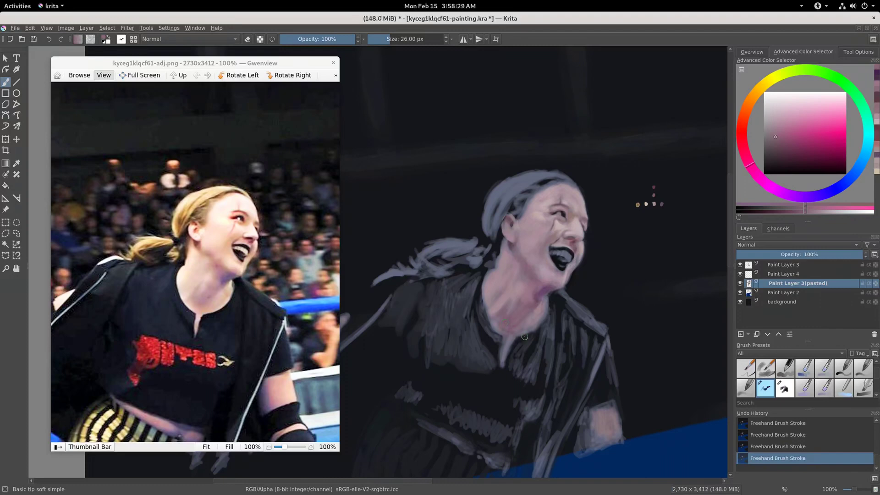
{"action": "left_click", "coordinate": [756, 95]}
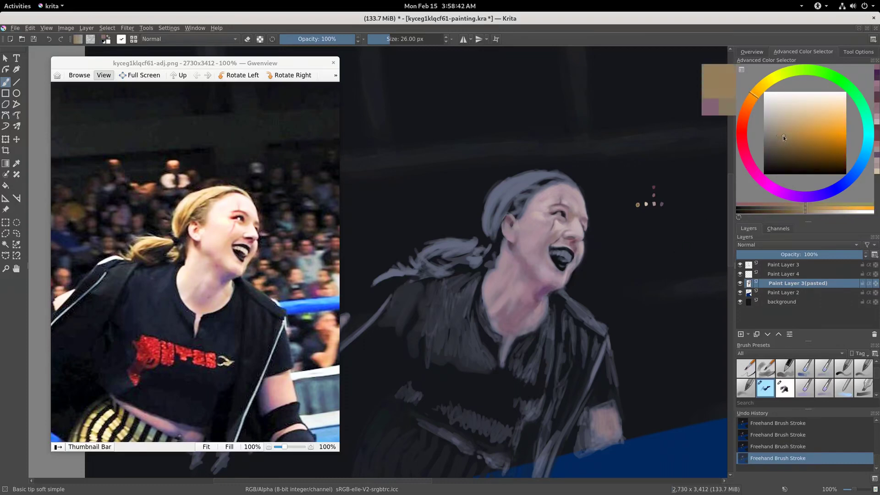
{"action": "left_click", "coordinate": [783, 134]}
{"action": "left_click_drag", "start_coordinate": [527, 298], "coordinate": [540, 321]}
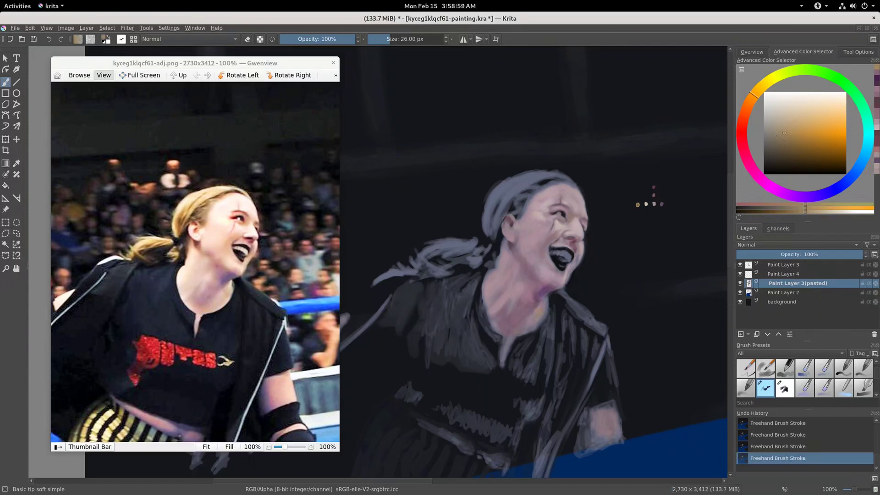
{"action": "left_click", "coordinate": [513, 328], "text": "ctrl"}
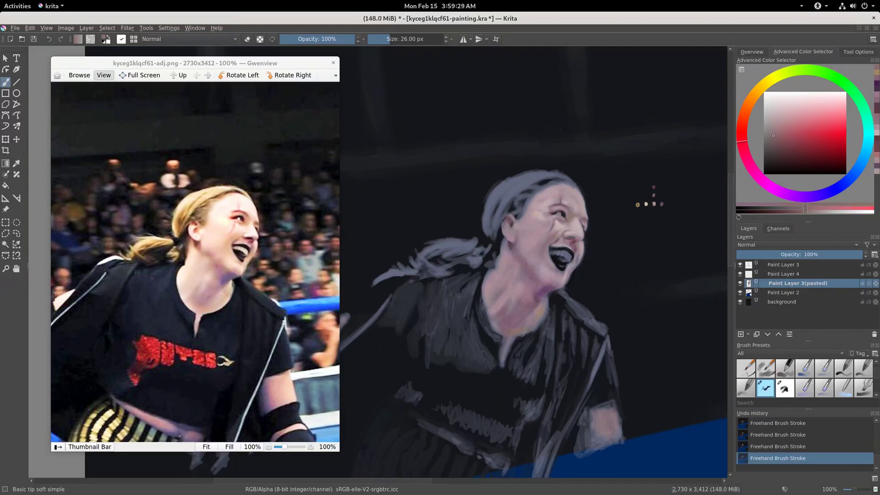
{"action": "left_click", "coordinate": [550, 327], "text": "ctrl"}
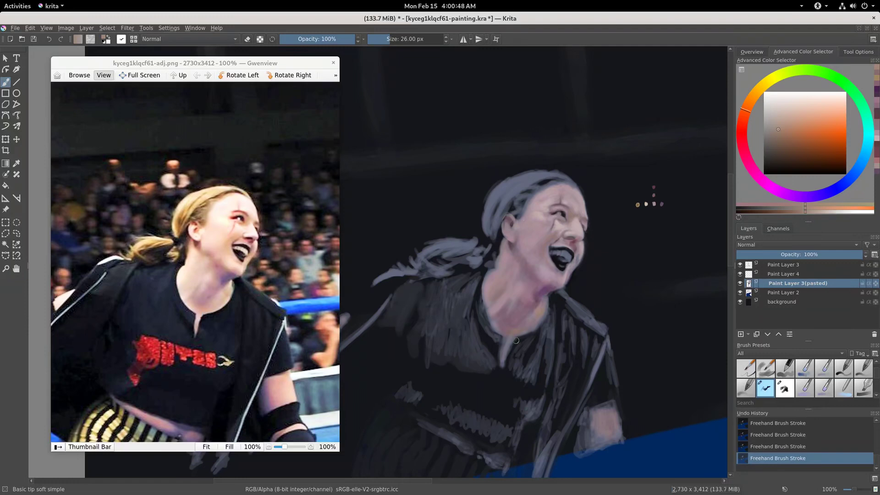
- Sample a light orange from the skin and enlarge the brush to 32 px
{"action": "left_click", "coordinate": [648, 202], "text": "ctrl"}
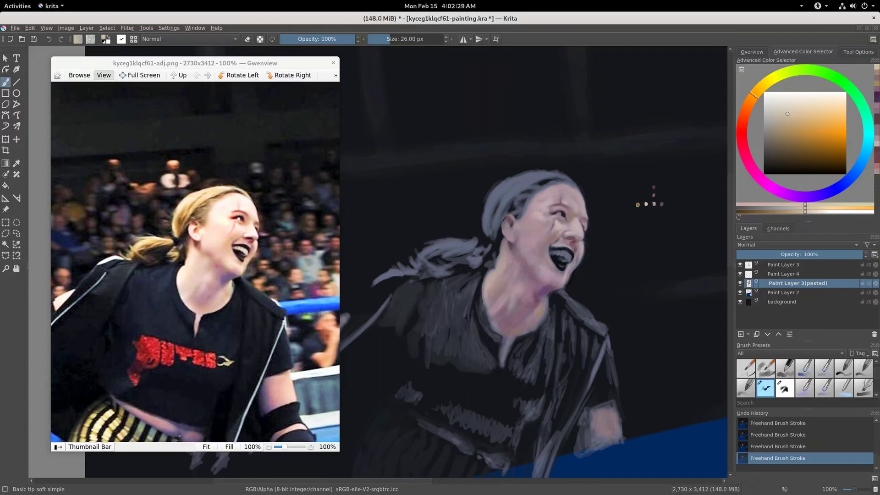
{"action": "key", "text": "bracketright"}
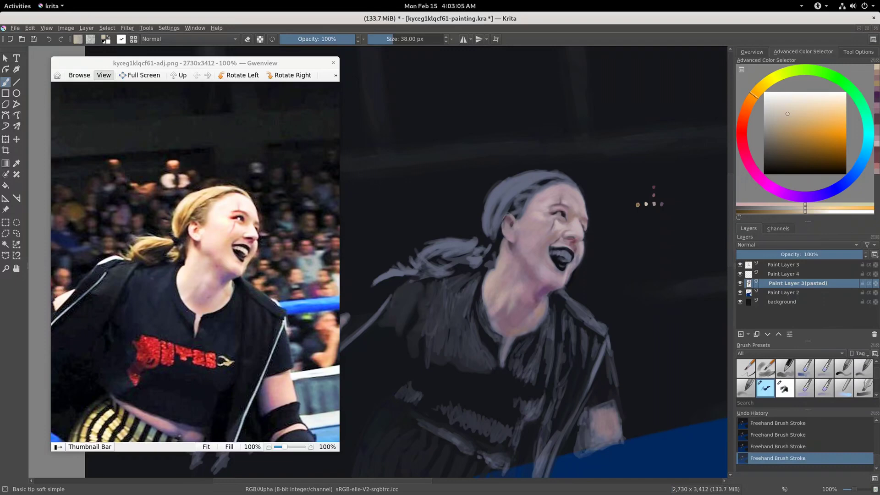
- Sample a light reddish skin tone and paint the face and neck with a 28 px brush
{"action": "left_click", "coordinate": [504, 299], "text": "ctrl"}
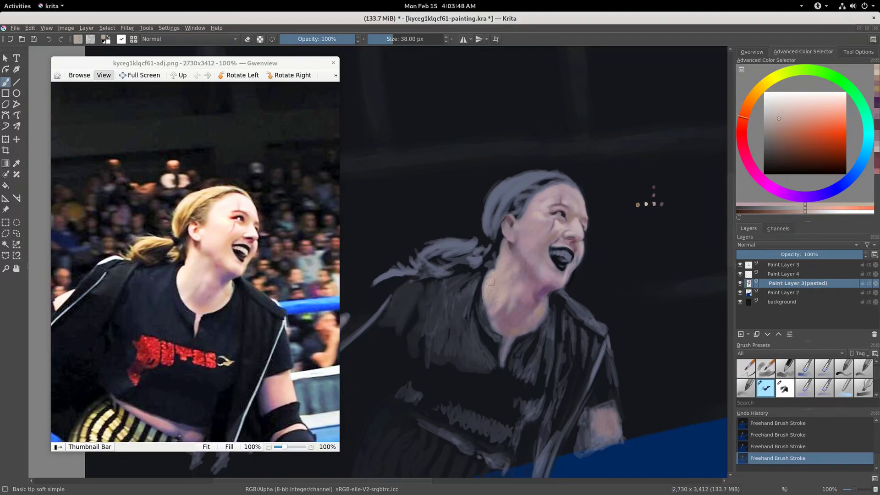
{"action": "key", "text": "bracketleft"}
{"action": "key", "text": "bracketleft"}
{"action": "key", "text": "bracketleft"}
{"action": "key", "text": "bracketleft"}
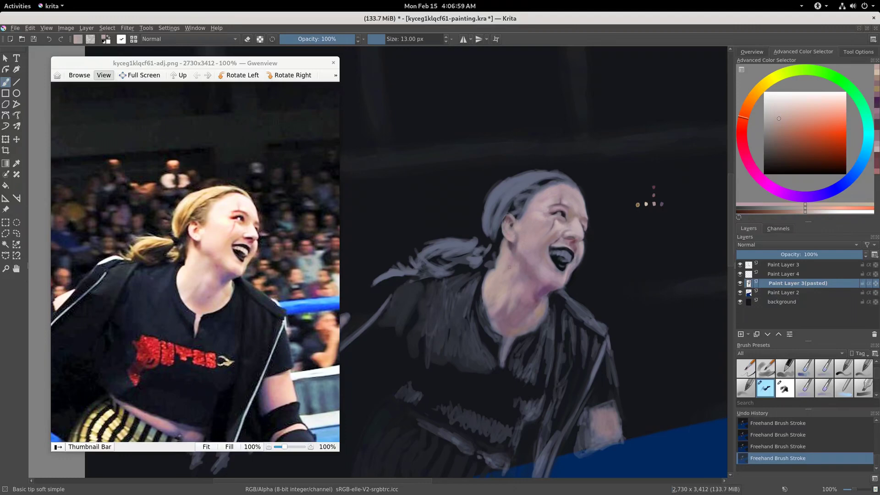
{"action": "left_click", "coordinate": [532, 268], "text": "ctrl"}
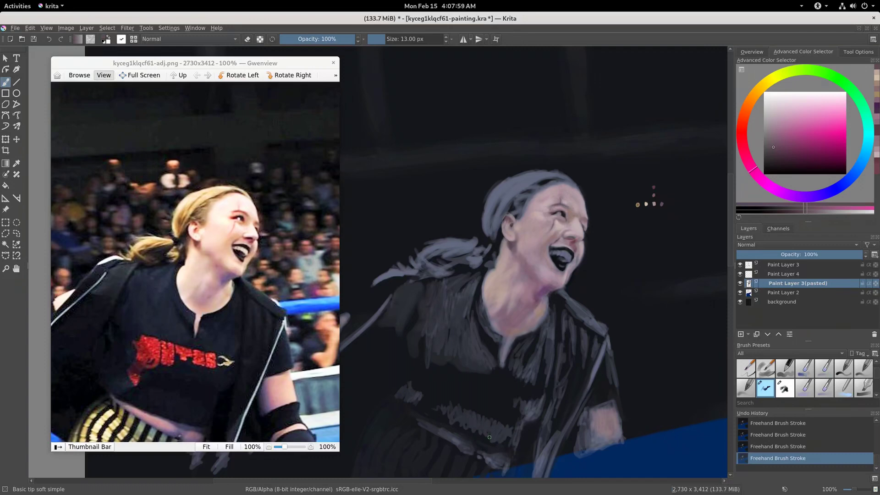
- Pick a light desaturated red and paint fine mouth and jaw detail with a 9 px brush
{"action": "left_click", "coordinate": [577, 246], "text": "ctrl"}
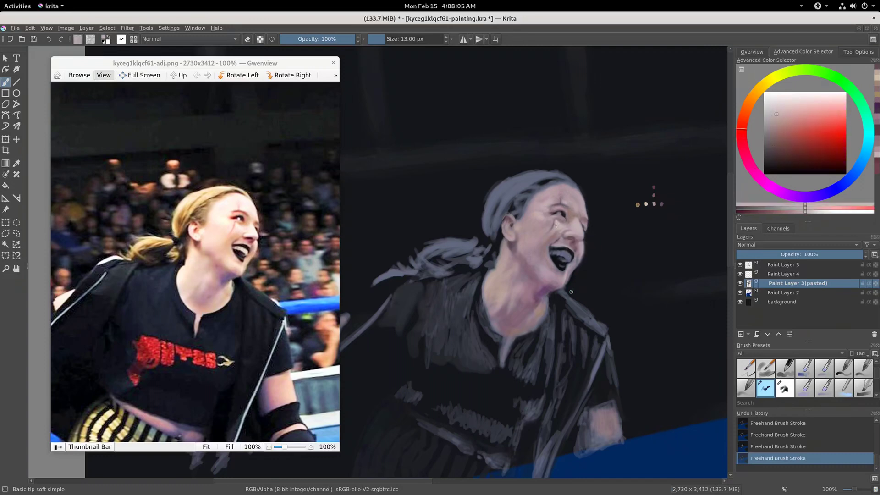
{"action": "key", "text": "bracketleft"}
{"action": "key", "text": "bracketleft"}
{"action": "key", "text": "bracketleft"}
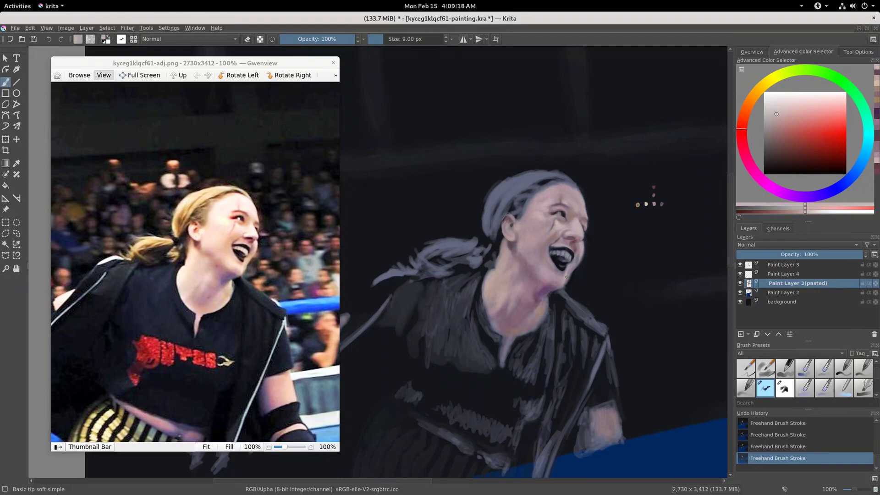
{"action": "left_click", "coordinate": [558, 264], "text": "ctrl"}
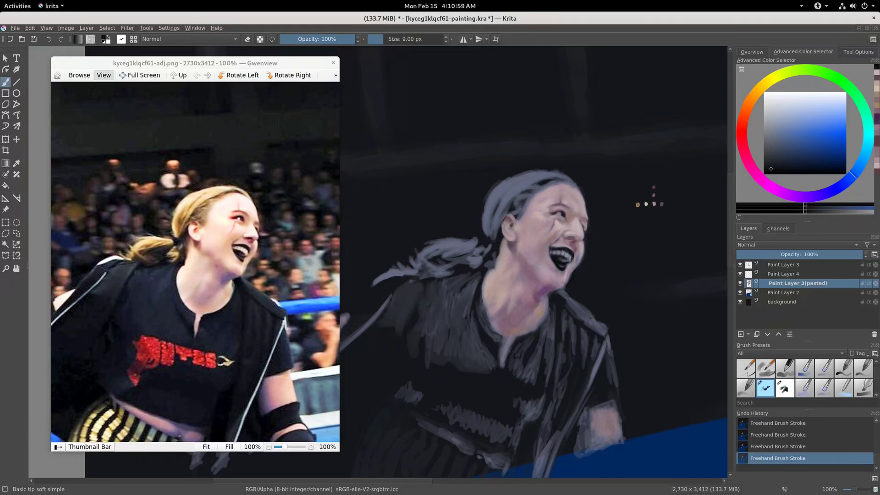
- Sample light pink and orange skin tones and touch up the neck with a 24 px brush
{"action": "left_click", "coordinate": [573, 264], "text": "ctrl"}
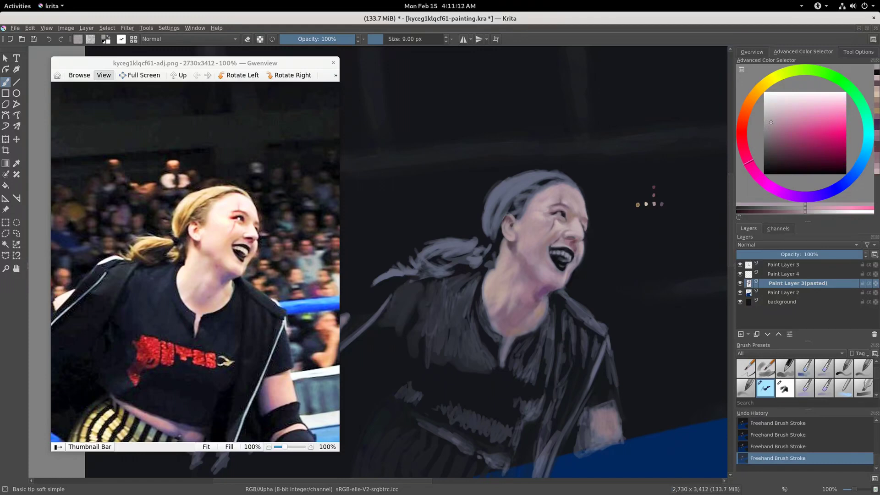
{"action": "left_click", "coordinate": [544, 310], "text": "ctrl"}
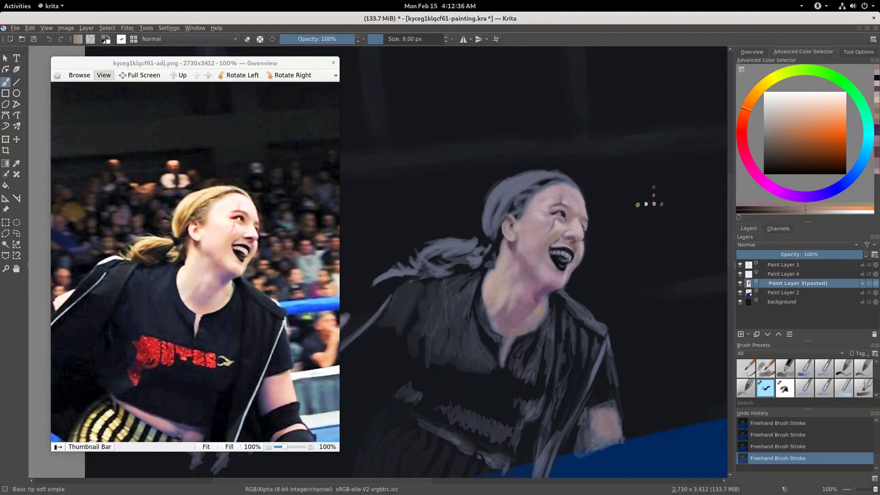
{"action": "key", "text": "bracketright"}
{"action": "key", "text": "bracketright"}
{"action": "key", "text": "bracketright"}
{"action": "left_click", "coordinate": [575, 234], "text": "ctrl"}
- Sample light pink from the face and paint broad cheek strokes with a 35 px brush
{"action": "key", "text": "bracketleft"}
{"action": "key", "text": "bracketleft"}
{"action": "key", "text": "bracketleft"}
{"action": "key", "text": "bracketleft"}
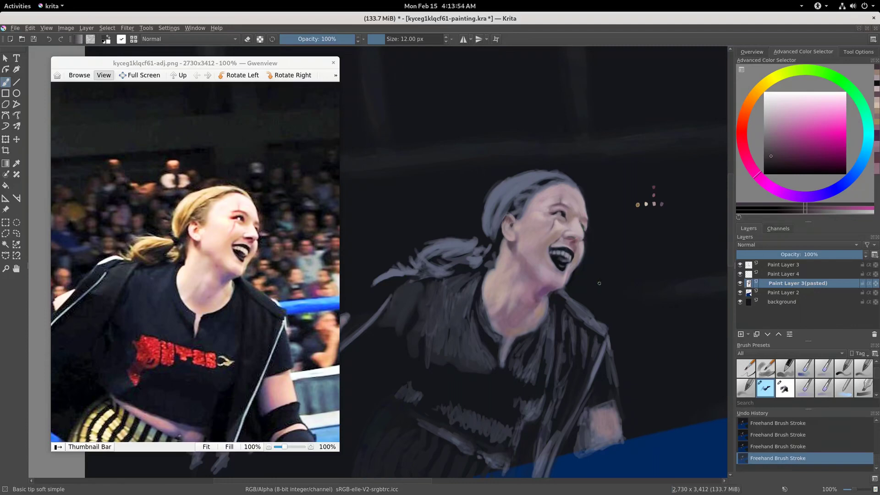
{"action": "left_click", "coordinate": [585, 237], "text": "ctrl"}
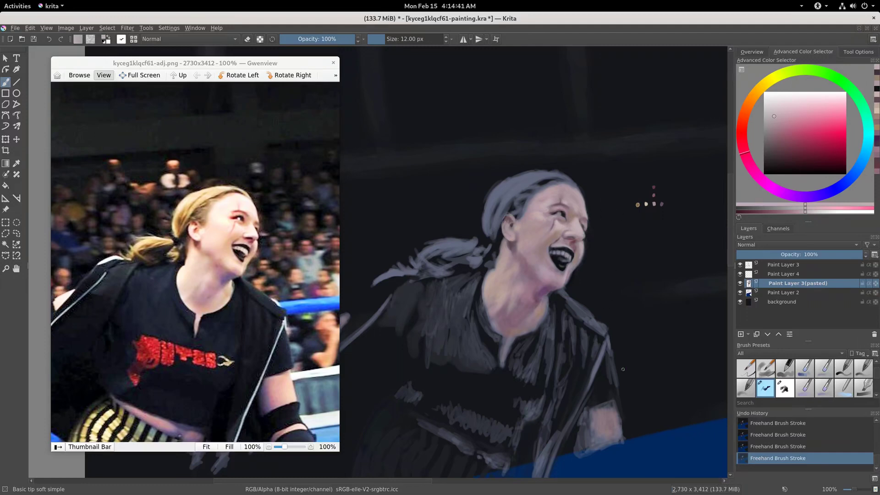
{"action": "left_click_drag", "start_coordinate": [535, 237], "coordinate": [526, 241]}
{"action": "key", "text": "bracketleft"}
{"action": "key", "text": "bracketleft"}
{"action": "key", "text": "bracketleft"}
{"action": "key", "text": "bracketleft"}
{"action": "key", "text": "bracketleft"}
{"action": "key", "text": "bracketleft"}
{"action": "key", "text": "ctrl+t"}
- Put the transform into Liquify mode and adjust the liquify brush size
{"action": "left_click", "coordinate": [858, 51]}
{"action": "left_click", "coordinate": [791, 74]}
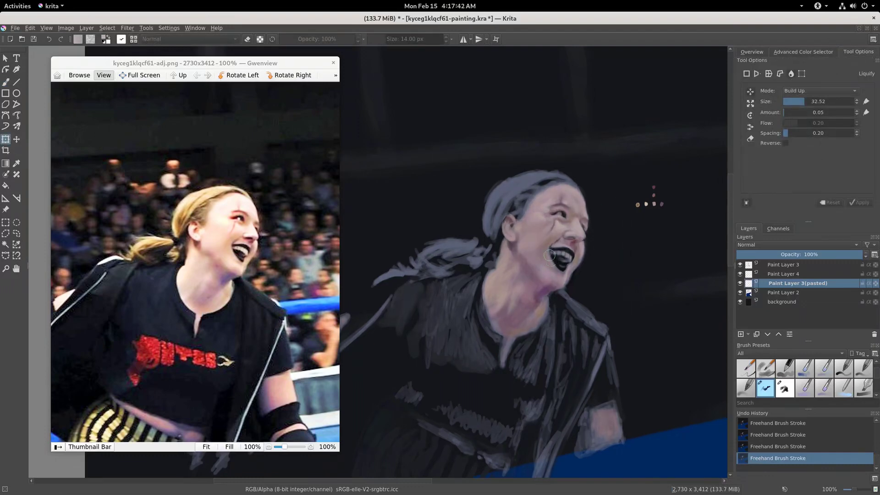
{"action": "left_click", "coordinate": [809, 102]}
{"action": "left_click", "coordinate": [807, 102]}
{"action": "left_click_drag", "start_coordinate": [551, 256], "coordinate": [552, 255]}
- Push the mouth and chin into shape, apply the warp, and return to the freehand brush
{"action": "left_click_drag", "start_coordinate": [552, 255], "coordinate": [548, 255]}
{"action": "left_click_drag", "start_coordinate": [553, 288], "coordinate": [556, 297]}
{"action": "left_click", "coordinate": [802, 102]}
{"action": "key", "text": "Return"}
{"action": "key", "text": "b"}
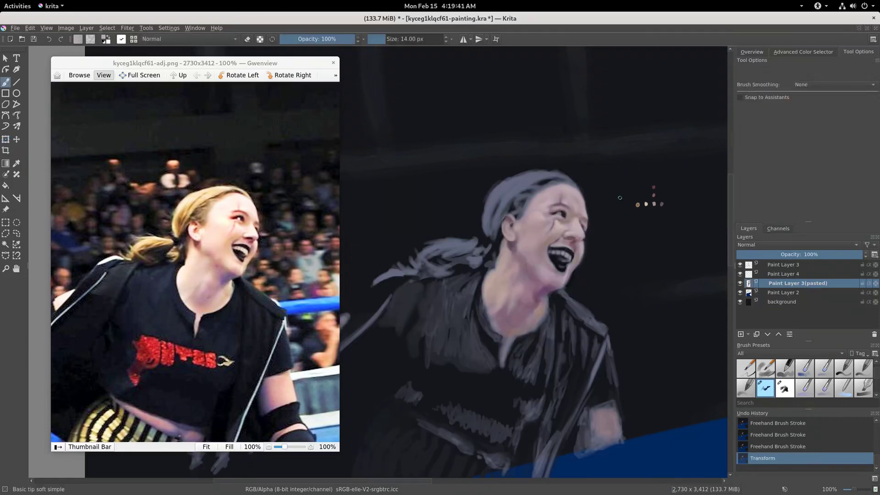
{"action": "left_click", "coordinate": [591, 234], "text": "ctrl"}
- Touch up the eye and mouth with small 8 px strokes in colours sampled from the face
{"action": "left_click", "coordinate": [563, 213]}
{"action": "key", "text": "bracketleft"}
{"action": "key", "text": "bracketleft"}
{"action": "key", "text": "bracketleft"}
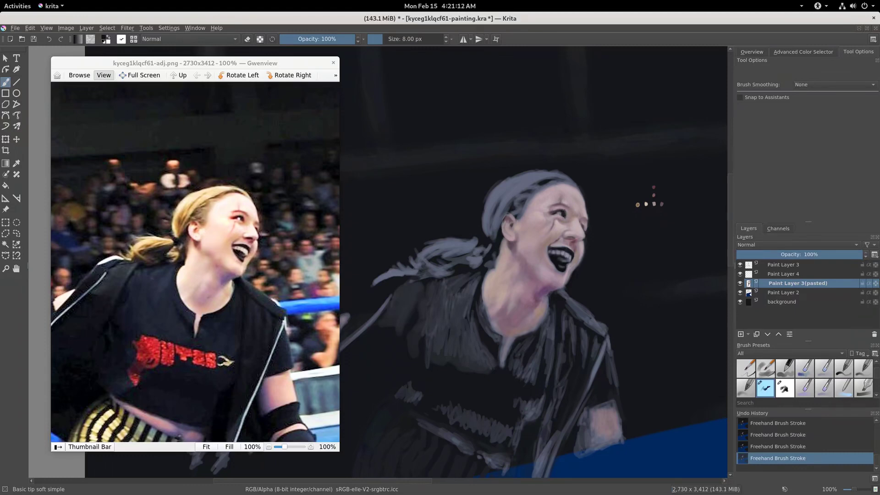
{"action": "left_click", "coordinate": [580, 237], "text": "ctrl"}
{"action": "left_click", "coordinate": [576, 245], "text": "ctrl"}
- Return to the Basic tip soft simple preset and enlarge the brush to 28 px
{"action": "key", "text": "slash"}
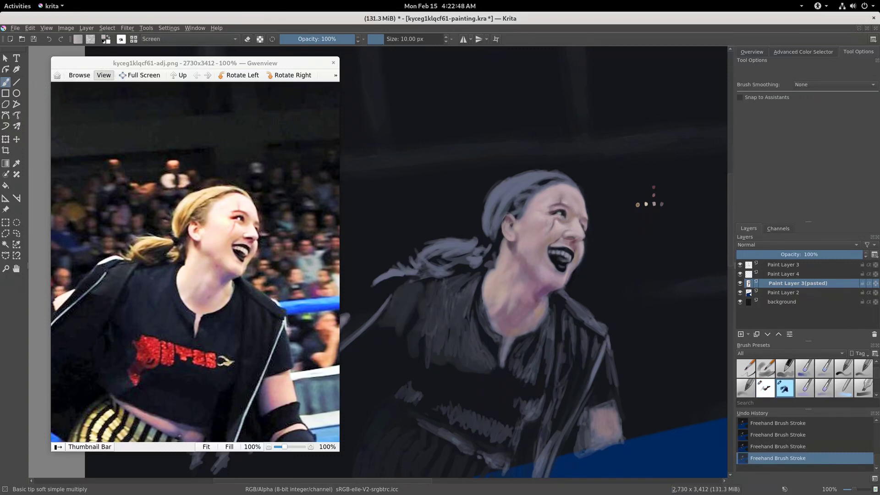
{"action": "key", "text": "slash"}
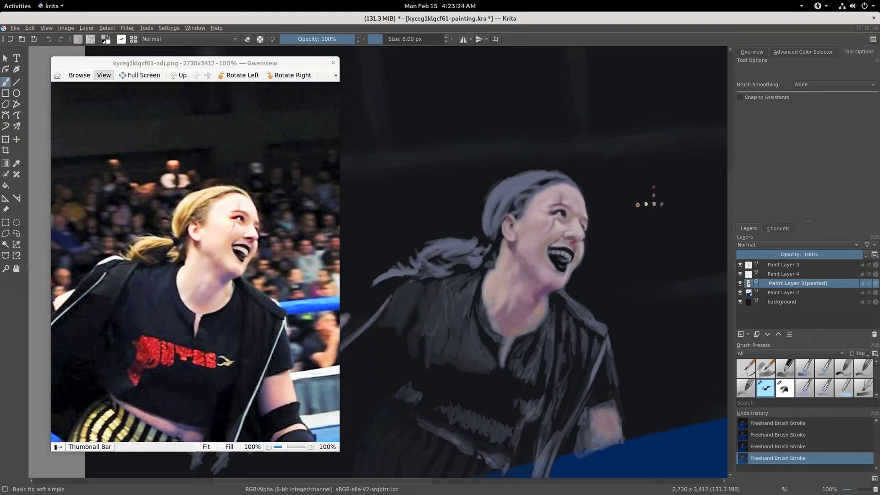
{"action": "left_click_drag", "start_coordinate": [548, 226], "coordinate": [556, 226]}
- Sample darker and pinkish skin tones near the eye and nose, shrinking the brush to 11 px
{"action": "key", "text": "bracketleft"}
{"action": "left_click", "coordinate": [552, 212], "text": "ctrl"}
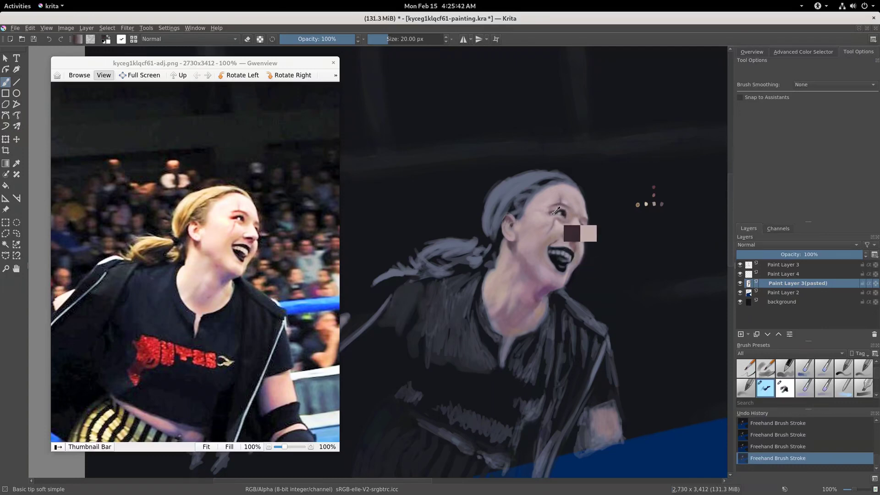
{"action": "key", "text": "bracketleft"}
{"action": "key", "text": "bracketleft"}
{"action": "left_click_drag", "start_coordinate": [589, 249], "coordinate": [586, 247]}
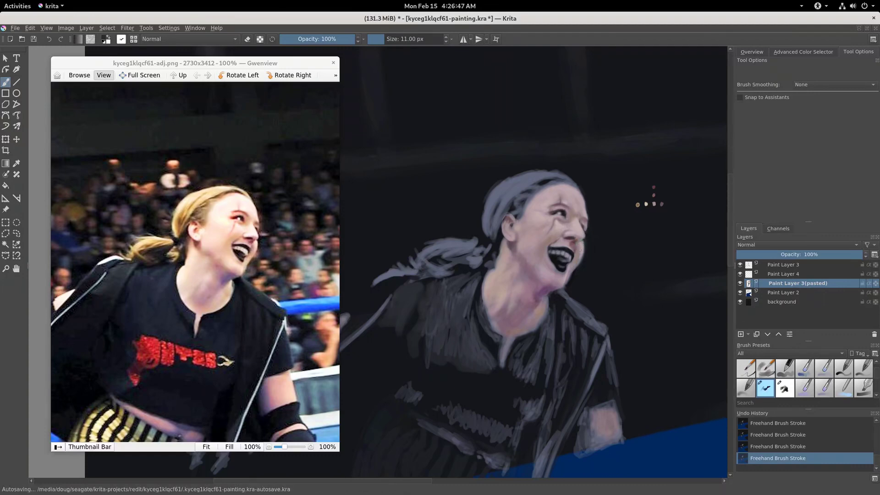
{"action": "left_click", "coordinate": [582, 237], "text": "ctrl"}
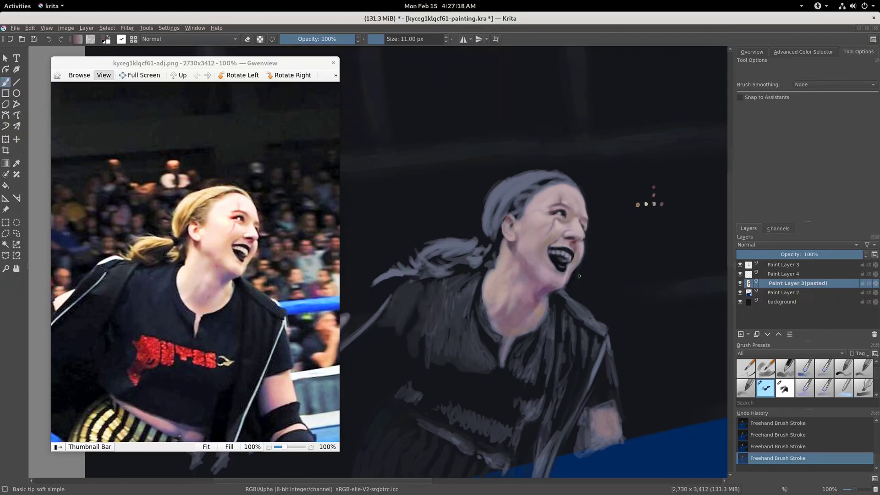
- Sample a light grey from the painting and switch the brush to erase mode
{"action": "left_click", "coordinate": [585, 238], "text": "ctrl"}
{"action": "key", "text": "e"}
{"action": "key", "text": "ctrl+t"}
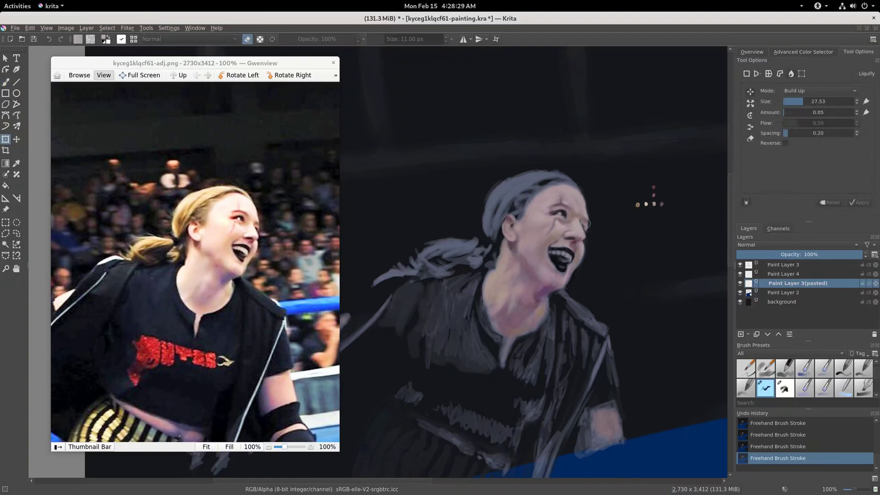
- Liquify-nudge the nose and push the neck skin down toward the collar, then commit the warp
{"action": "left_click_drag", "start_coordinate": [583, 223], "coordinate": [581, 222]}
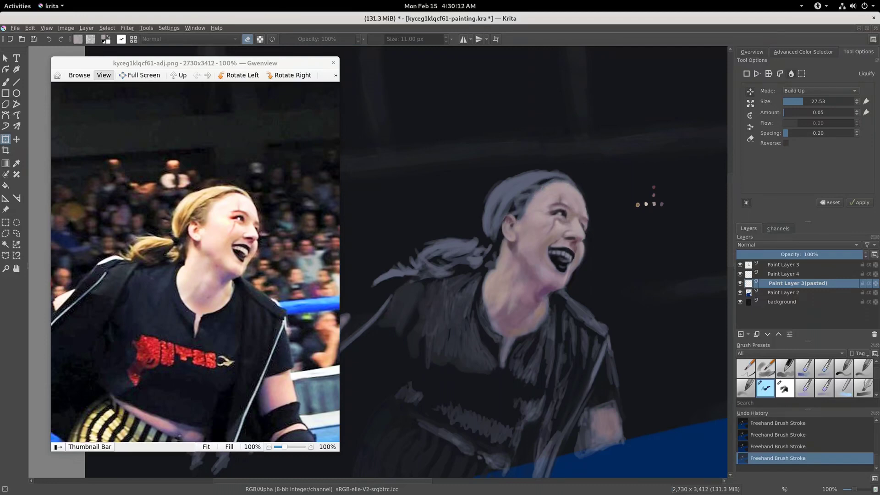
{"action": "left_click", "coordinate": [809, 102]}
{"action": "left_click_drag", "start_coordinate": [556, 185], "coordinate": [535, 184]}
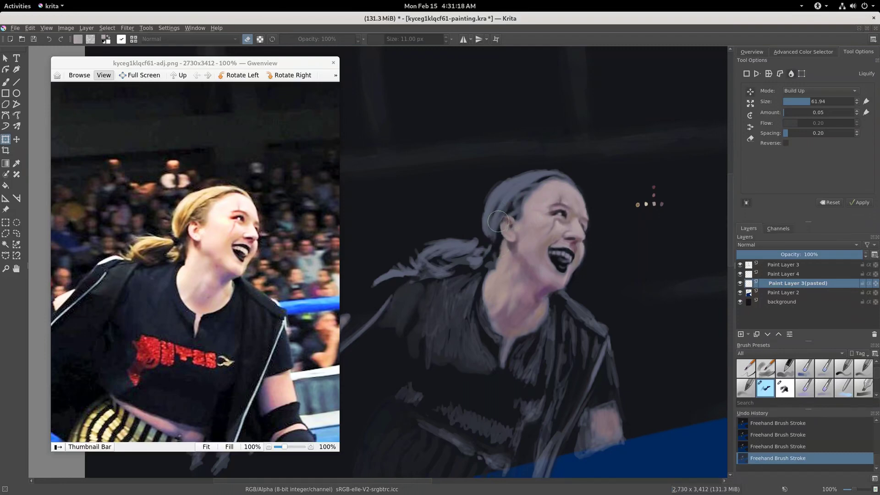
{"action": "left_click_drag", "start_coordinate": [522, 302], "coordinate": [515, 341]}
{"action": "left_click", "coordinate": [803, 101]}
{"action": "key", "text": "Return"}
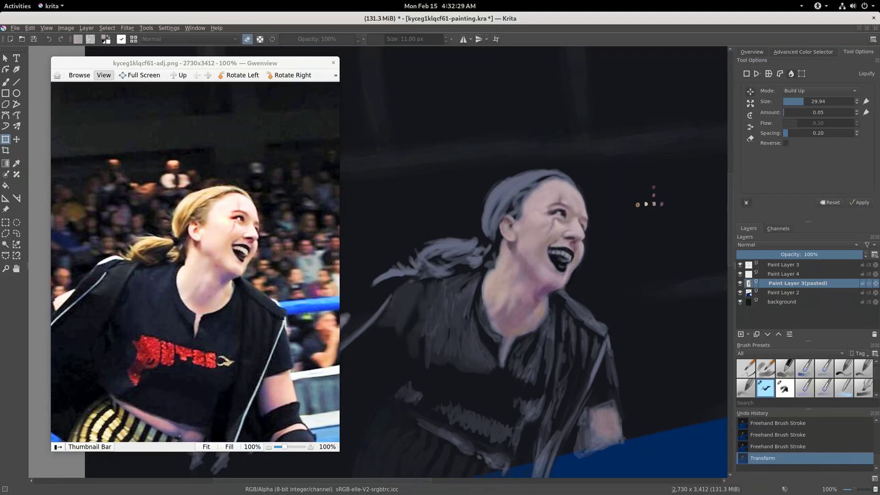
{"action": "key", "text": "b"}
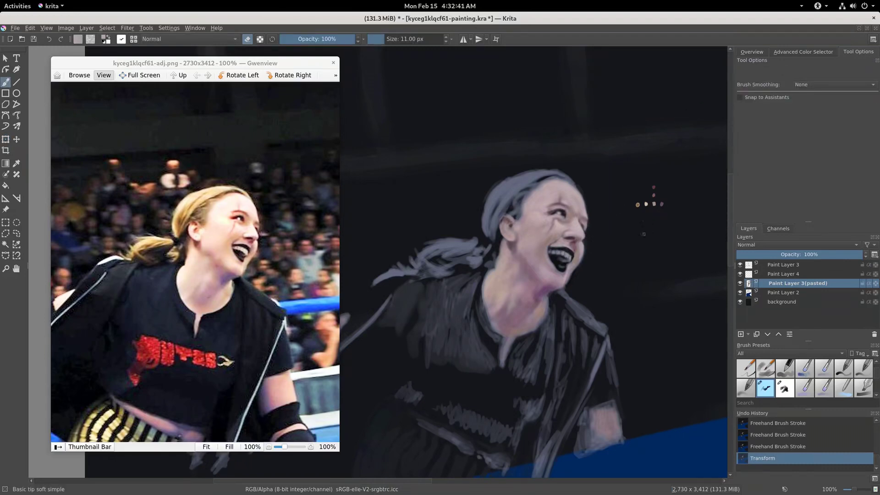
- Tint the grey hair golden blonde with a 38 px Color-blend brush and alpha lock, then restore Normal blending
{"action": "left_click", "coordinate": [798, 52]}
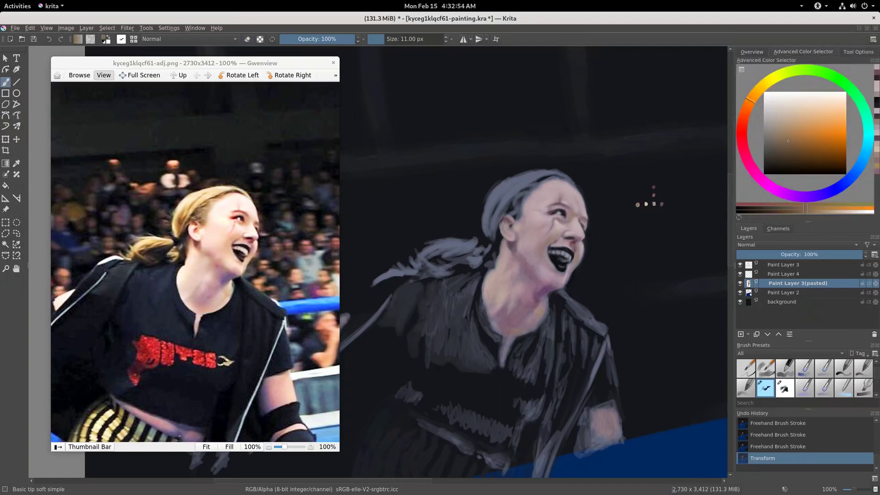
{"action": "left_click_drag", "start_coordinate": [525, 203], "coordinate": [541, 178]}
{"action": "left_click", "coordinate": [188, 39]}
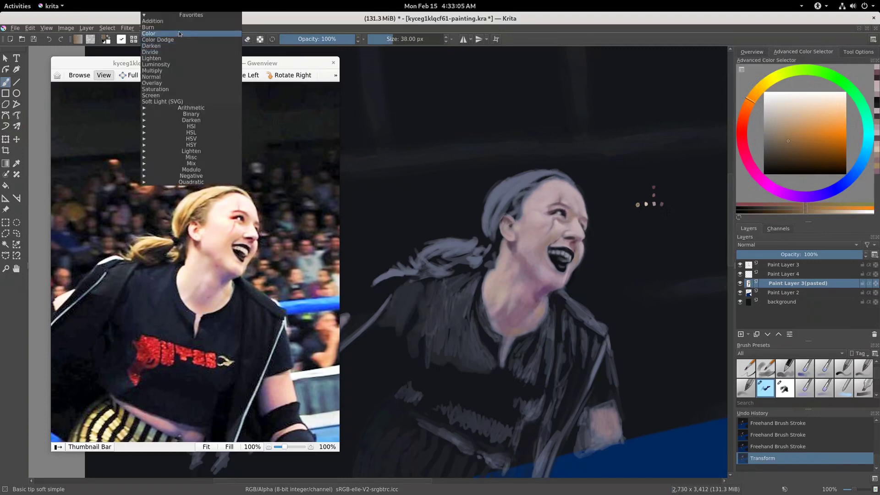
{"action": "left_click", "coordinate": [174, 34]}
{"action": "left_click", "coordinate": [260, 39]}
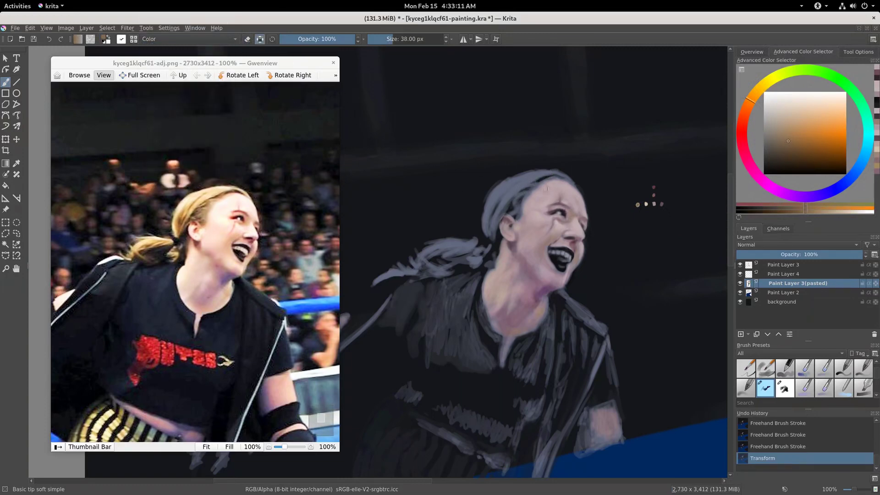
{"action": "left_click", "coordinate": [572, 179]}
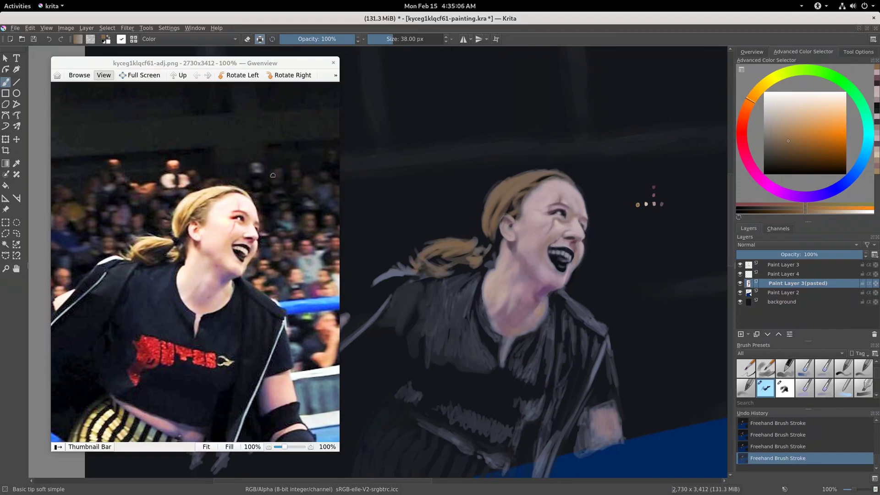
{"action": "left_click", "coordinate": [188, 39]}
{"action": "left_click", "coordinate": [192, 82]}
- Paint light highlights with the 20 px soft Screen-blend preset, then return to Basic tip soft simple
{"action": "key", "text": "slash"}
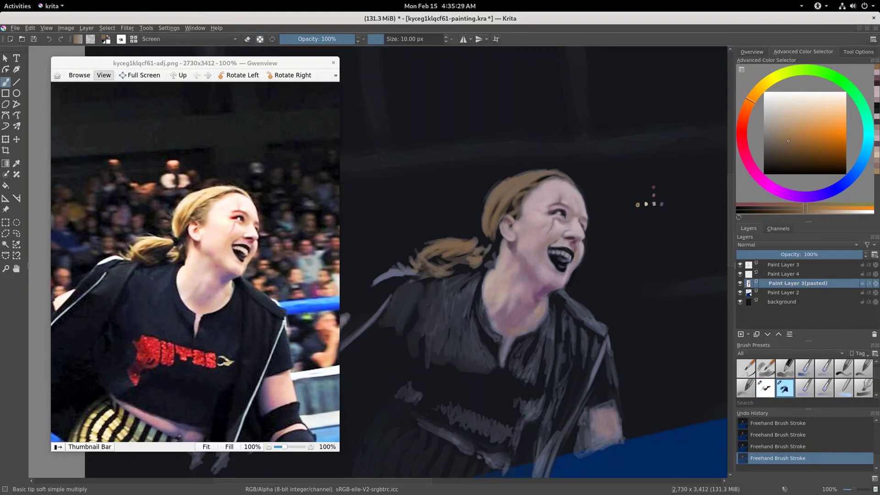
{"action": "key", "text": "bracketright"}
{"action": "key", "text": "bracketright"}
{"action": "key", "text": "bracketright"}
{"action": "key", "text": "bracketright"}
{"action": "key", "text": "bracketright"}
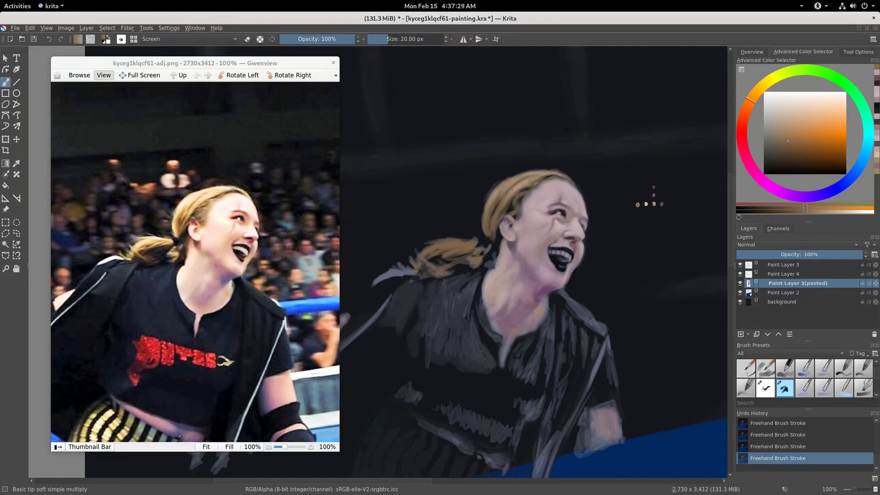
{"action": "key", "text": "slash"}
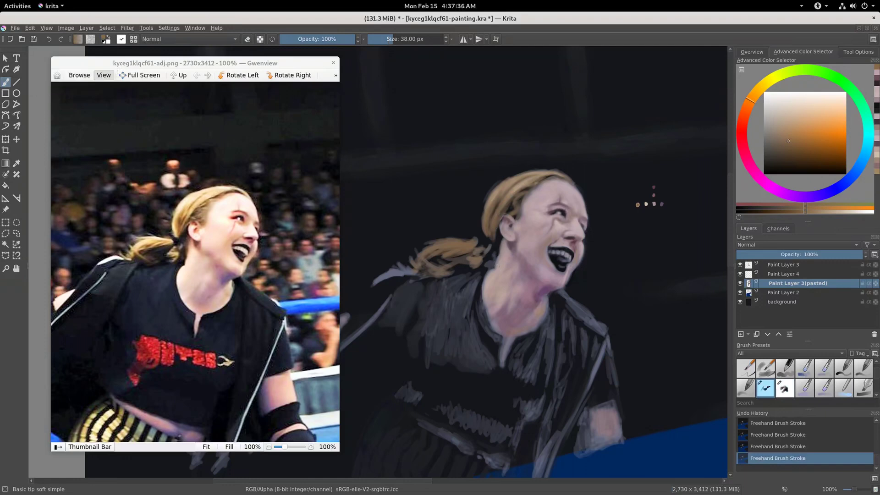
- Choose a light salmon-pink and dab a highlight onto the cheek
{"action": "left_click", "coordinate": [800, 144]}
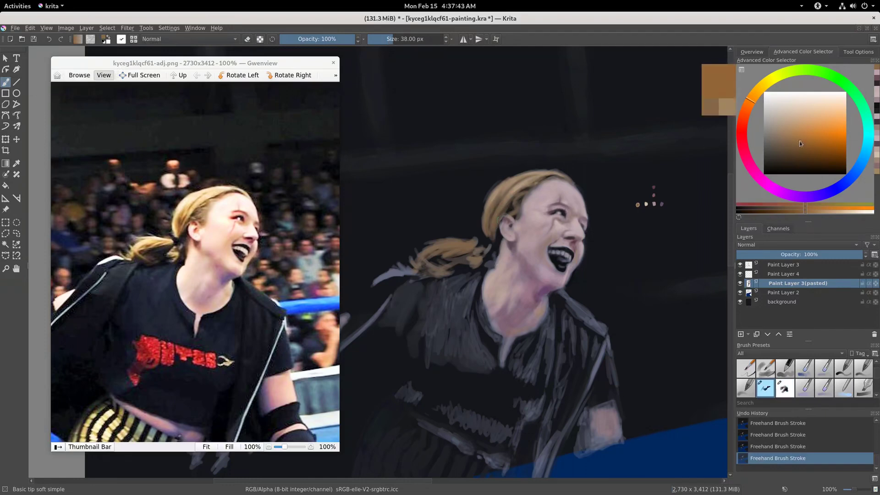
{"action": "left_click", "coordinate": [757, 96]}
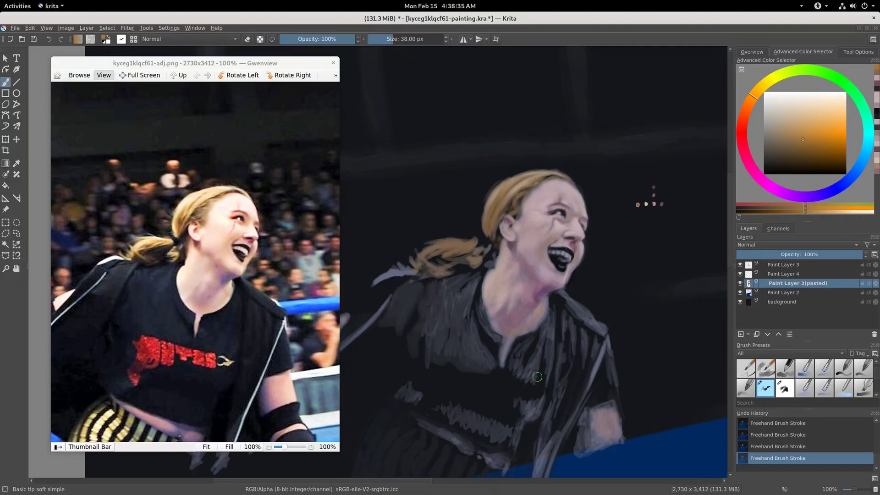
{"action": "left_click", "coordinate": [513, 300], "text": "ctrl"}
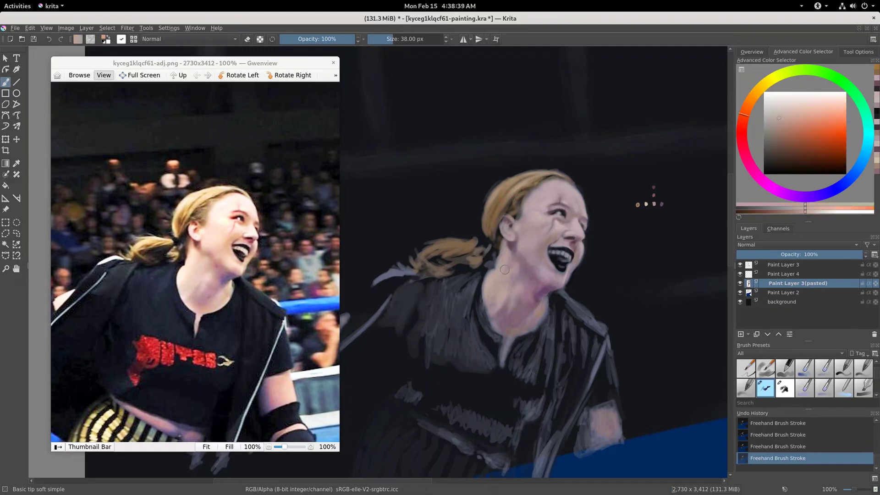
{"action": "left_click", "coordinate": [542, 220]}
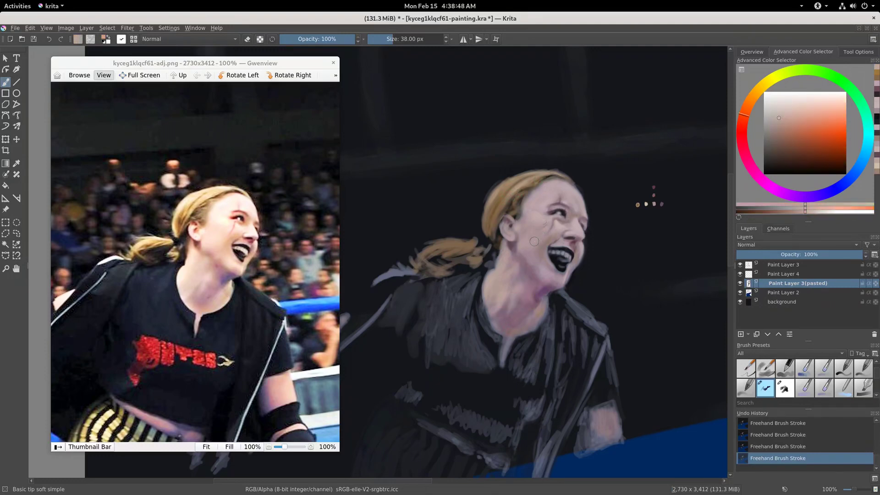
{"action": "key", "text": "slash"}
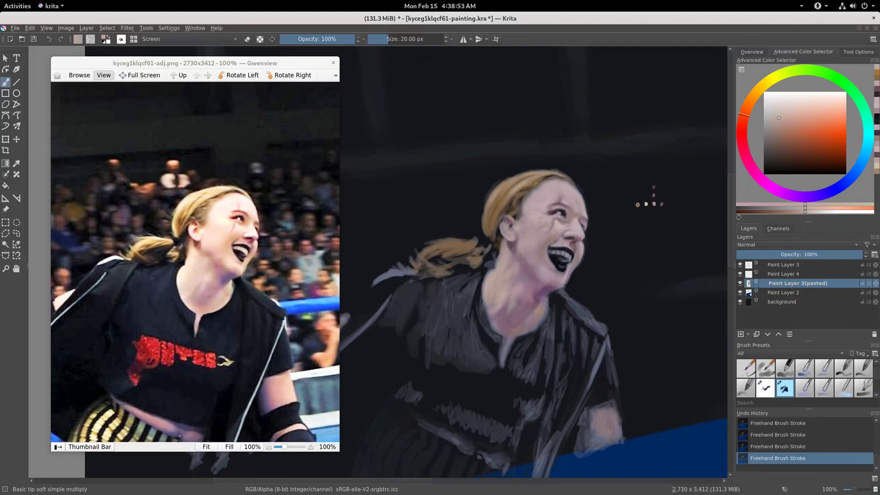
- Brighten the forehead and cheek with 35 px Screen strokes, then sample the forehead's pink
{"action": "key", "text": "bracketright"}
{"action": "key", "text": "bracketright"}
{"action": "key", "text": "bracketright"}
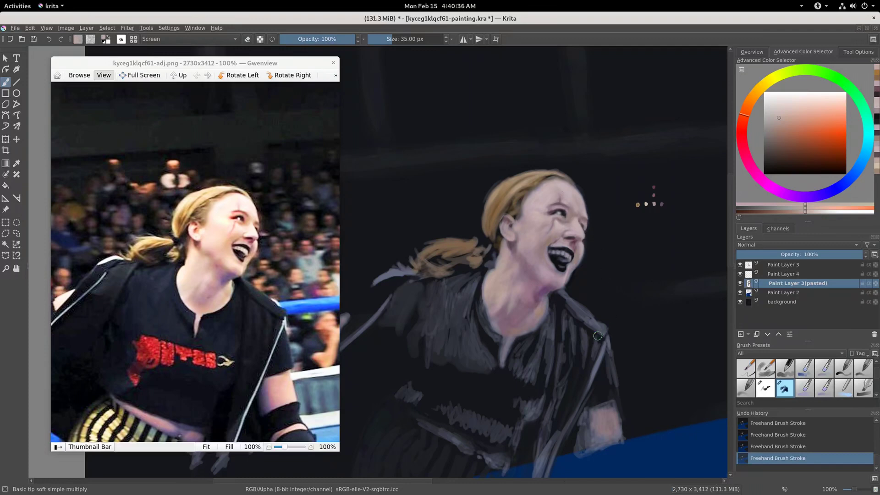
{"action": "left_click", "coordinate": [570, 191], "text": "ctrl"}
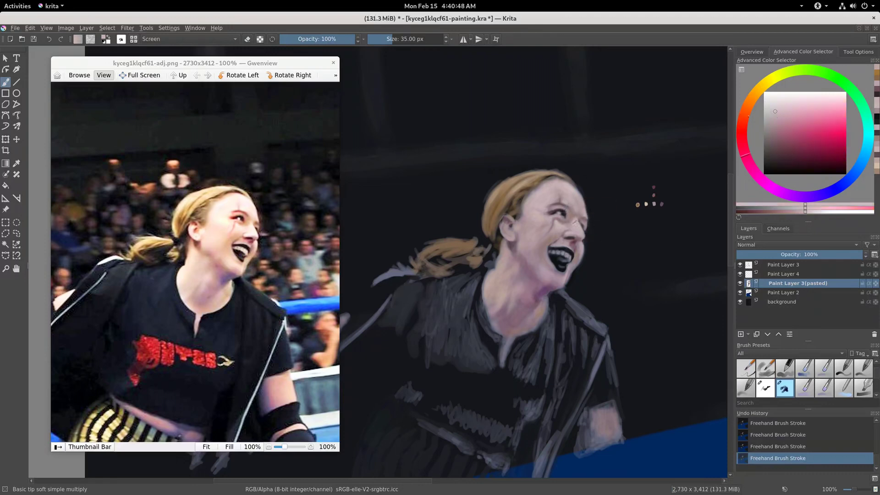
{"action": "key", "text": "slash"}
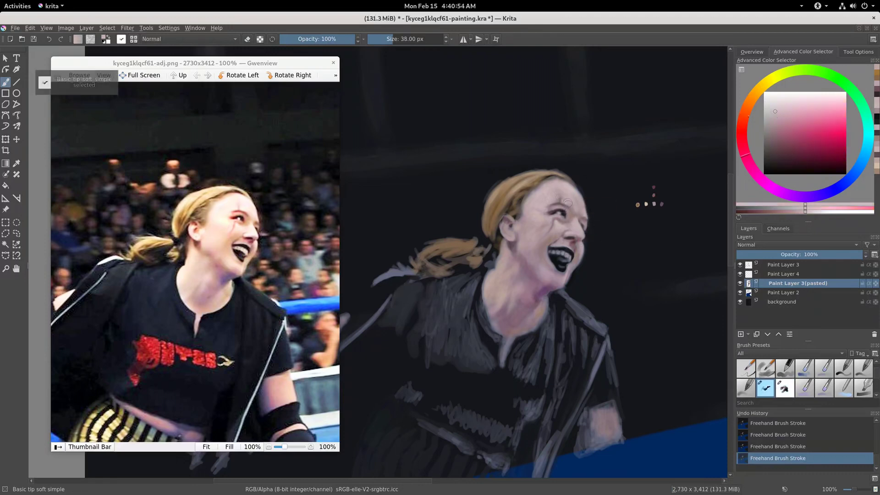
- Paint 15 px pink skin strokes, sampling darker and lighter pinks from beside the mouth
{"action": "left_click_drag", "start_coordinate": [573, 207], "coordinate": [570, 204]}
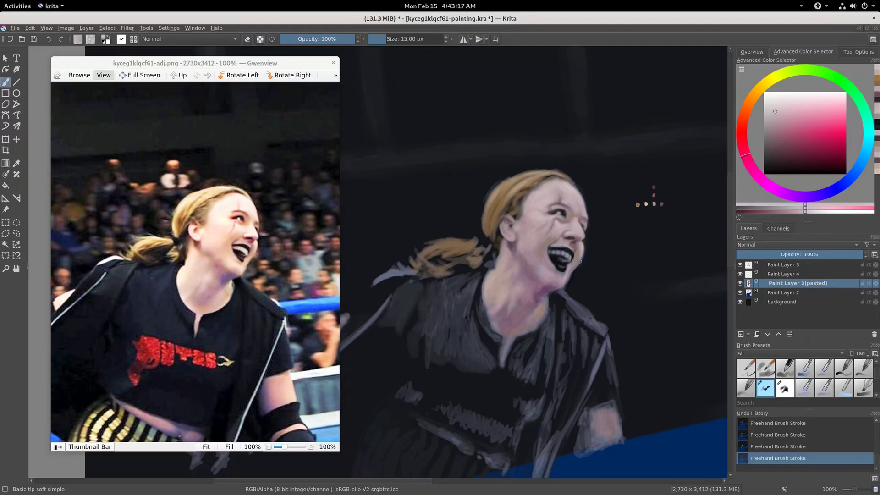
{"action": "left_click", "coordinate": [573, 241], "text": "ctrl"}
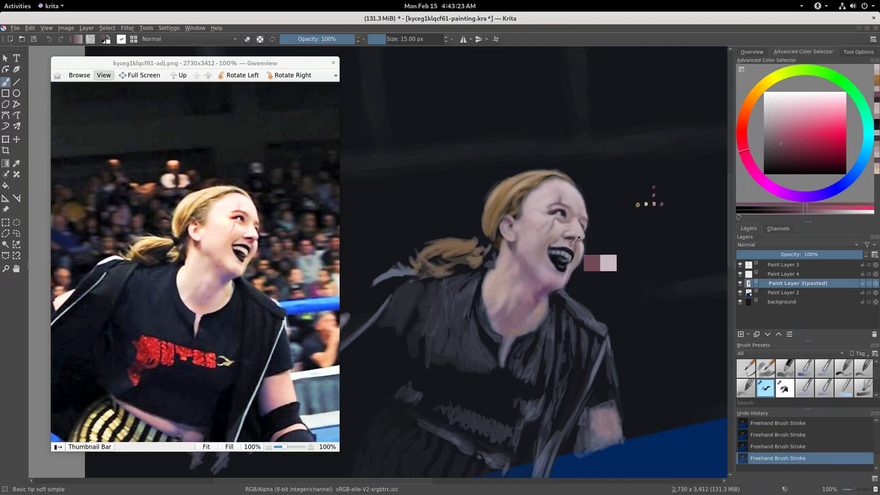
{"action": "left_click", "coordinate": [573, 241], "text": "ctrl"}
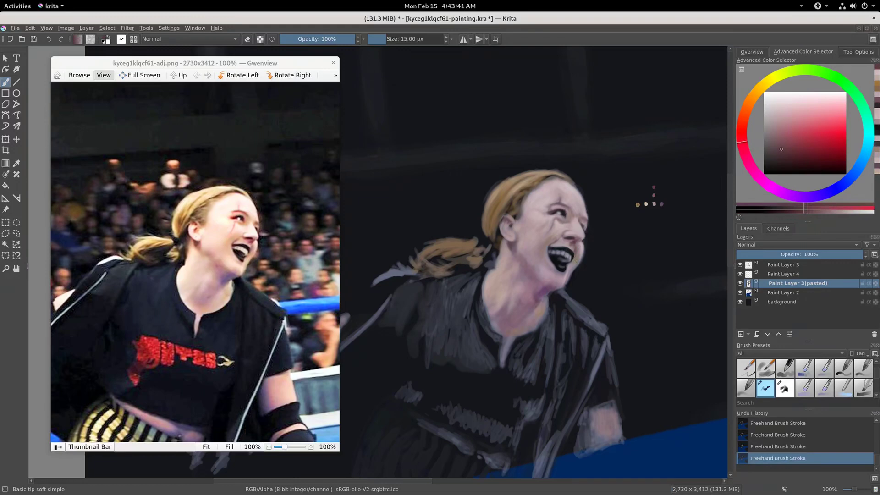
{"action": "left_click", "coordinate": [581, 249], "text": "ctrl"}
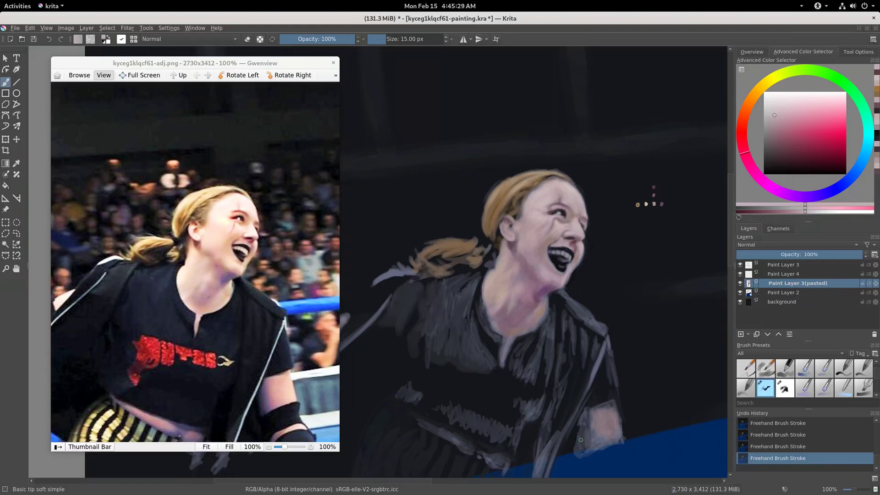
{"action": "key", "text": "ctrl+m"}
- Lift the master curve slightly and raise the Saturation curve to about 50/56
{"action": "left_click_drag", "start_coordinate": [815, 281], "coordinate": [815, 278]}
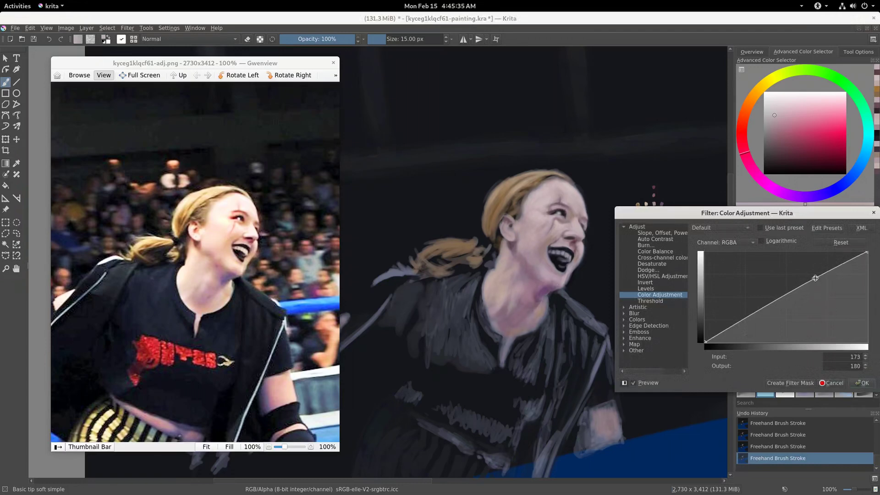
{"action": "left_click_drag", "start_coordinate": [754, 316], "coordinate": [754, 312]}
{"action": "left_click", "coordinate": [748, 242]}
{"action": "left_click", "coordinate": [738, 296]}
{"action": "left_click_drag", "start_coordinate": [788, 297], "coordinate": [786, 292]}
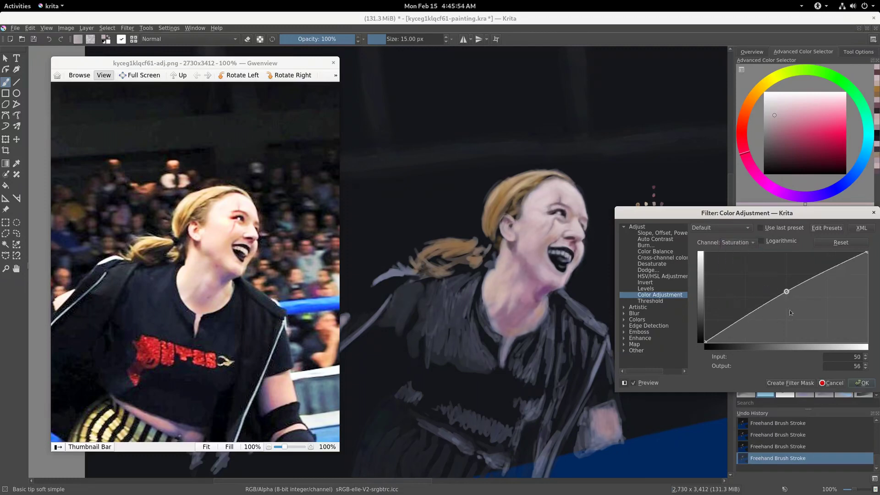
- Set the Red curve point to 101/96 and Green to 103/105, then apply the curves filter
{"action": "left_click", "coordinate": [739, 242]}
{"action": "left_click", "coordinate": [727, 198]}
{"action": "left_click", "coordinate": [770, 308]}
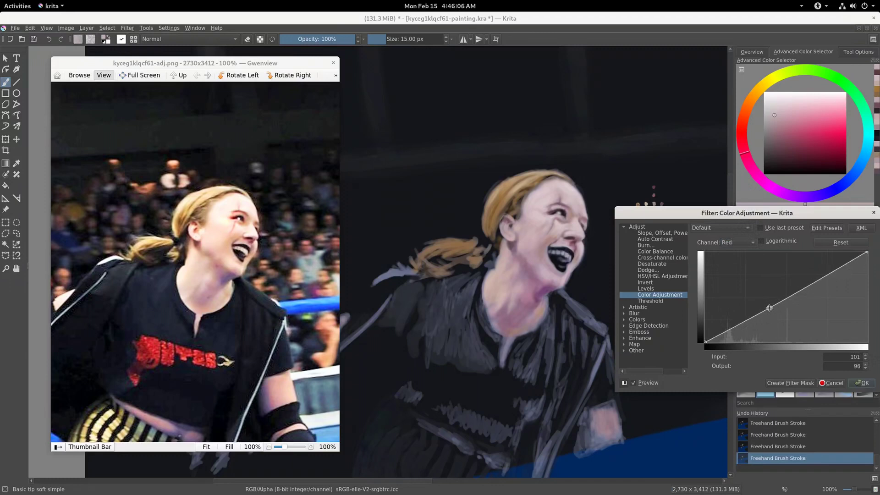
{"action": "left_click", "coordinate": [745, 243]}
{"action": "left_click", "coordinate": [730, 251]}
{"action": "left_click_drag", "start_coordinate": [770, 305], "coordinate": [771, 305]}
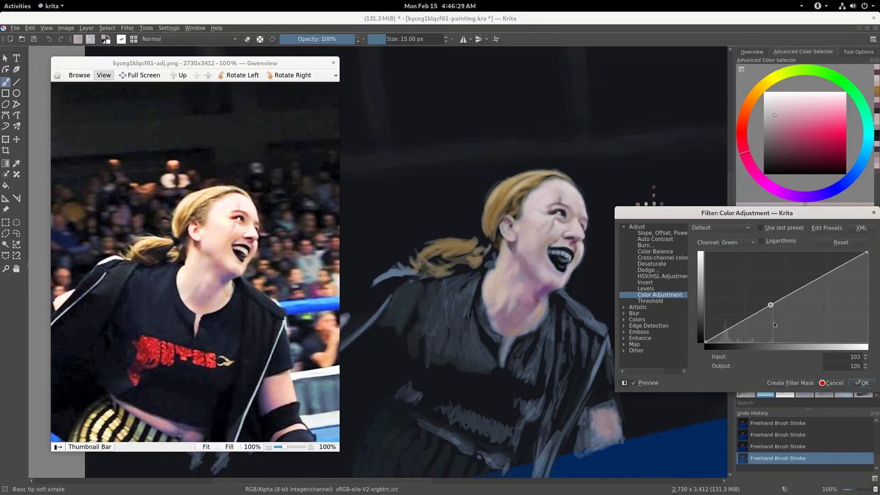
{"action": "left_click", "coordinate": [861, 383]}
{"action": "key", "text": "ctrl"}
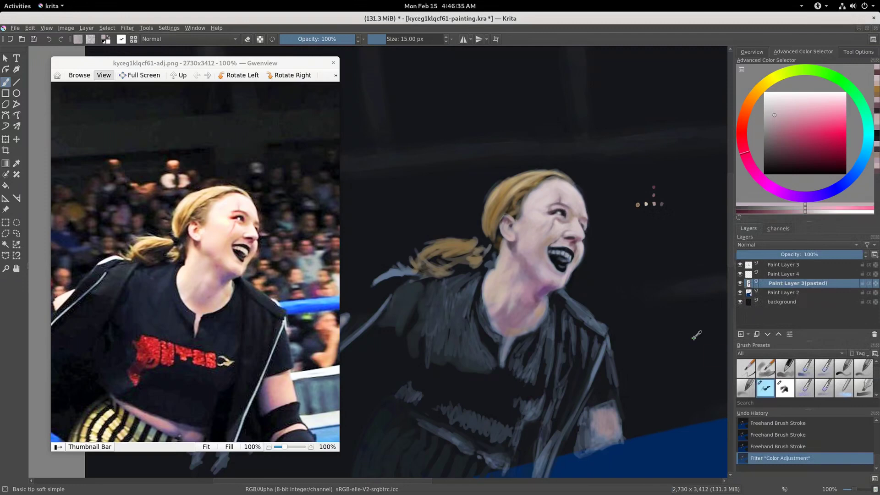
- Apply Color Balance with Midtones Blue -9, Highlights Blue -4 and Shadows Red 3
{"action": "key", "text": "ctrl+alt+f"}
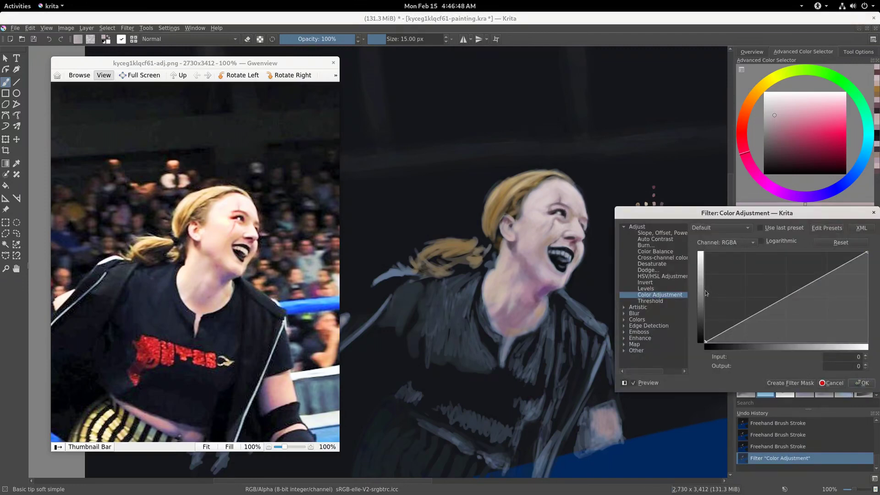
{"action": "left_click", "coordinate": [655, 251]}
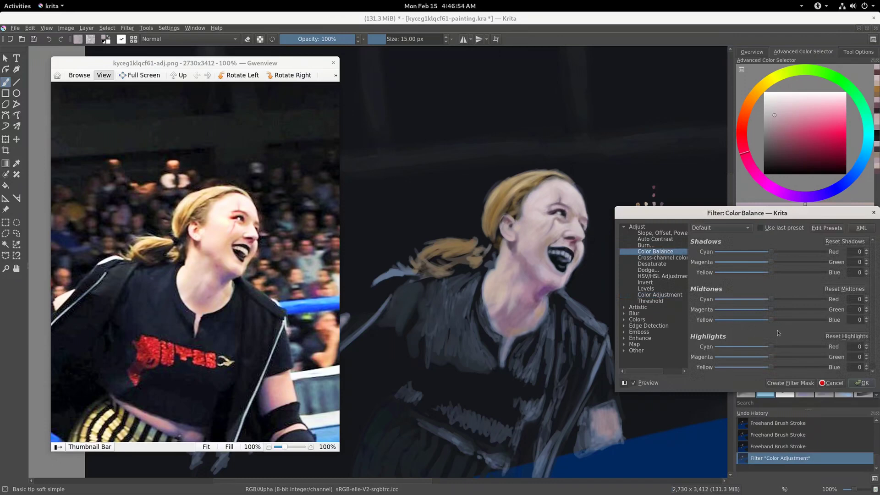
{"action": "left_click_drag", "start_coordinate": [773, 322], "coordinate": [770, 323]}
{"action": "left_click_drag", "start_coordinate": [771, 368], "coordinate": [770, 372]}
{"action": "left_click_drag", "start_coordinate": [773, 255], "coordinate": [773, 255]}
{"action": "key", "text": "Return"}
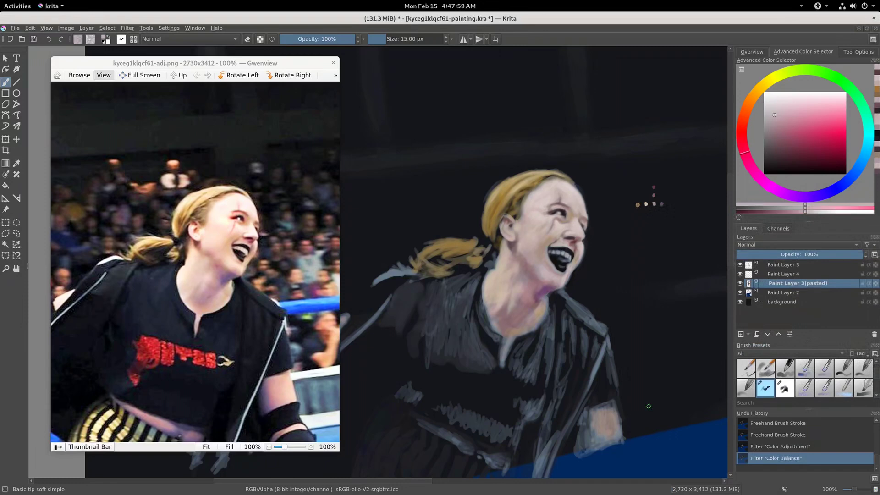
{"action": "left_click", "coordinate": [751, 51]}
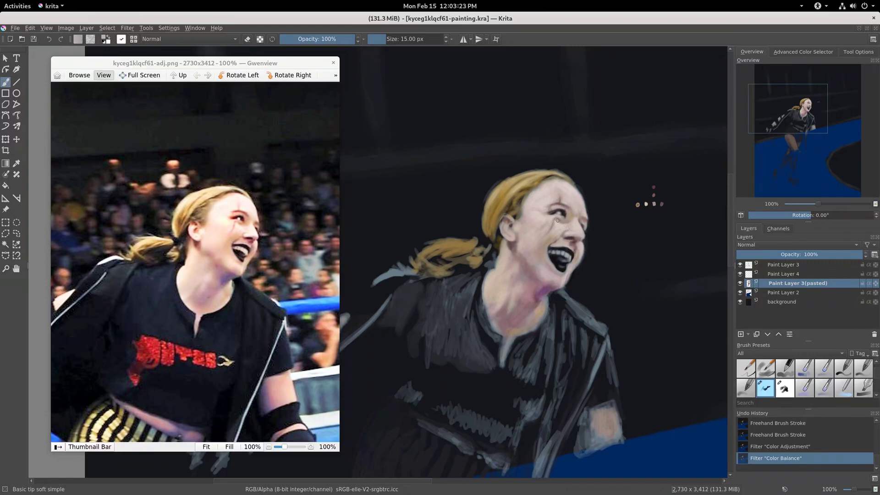
- Dab light skin strokes on the cheek below the eye and enlarge the brush to 35 px
{"action": "left_click_drag", "start_coordinate": [562, 223], "coordinate": [560, 225]}
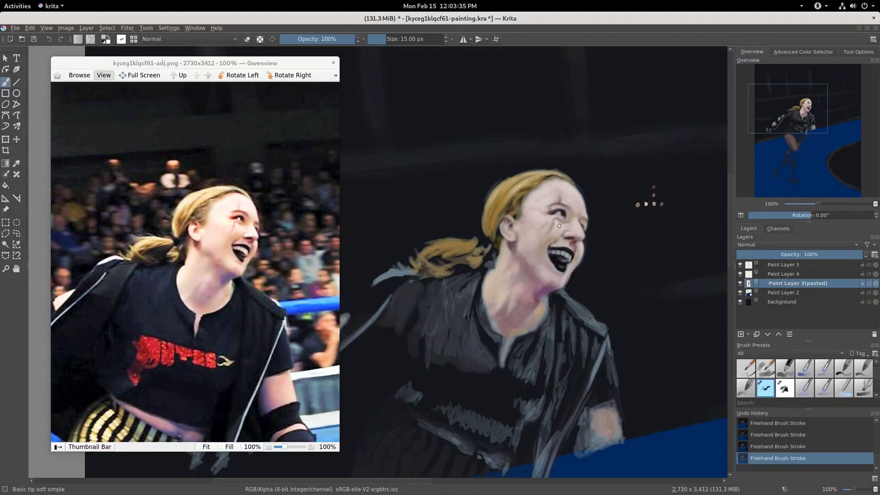
{"action": "left_click_drag", "start_coordinate": [559, 221], "coordinate": [558, 222]}
{"action": "key", "text": "bracketright"}
{"action": "key", "text": "bracketright"}
{"action": "key", "text": "bracketright"}
{"action": "key", "text": "bracketright"}
{"action": "key", "text": "bracketright"}
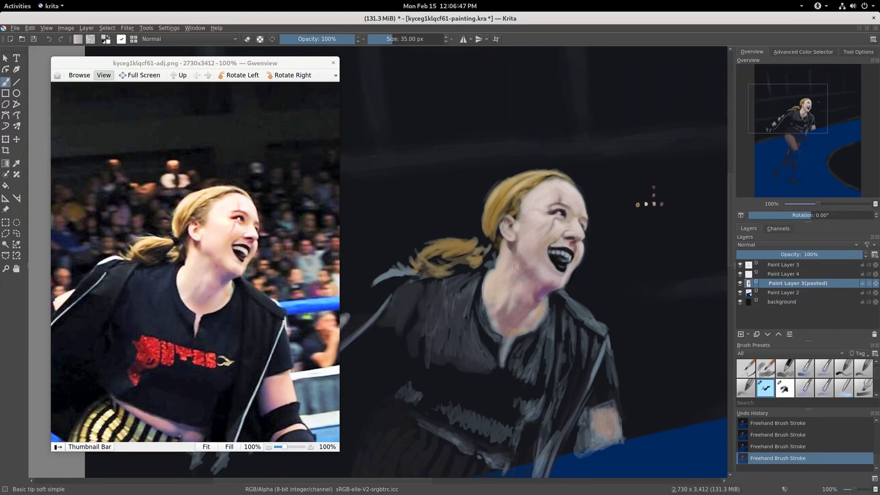
{"action": "left_click", "coordinate": [181, 40]}
- Switch blending to Color, then back to Normal, and lighten the jaw and neck with the 24 px Screen preset
{"action": "left_click", "coordinate": [174, 69]}
{"action": "left_click", "coordinate": [202, 39]}
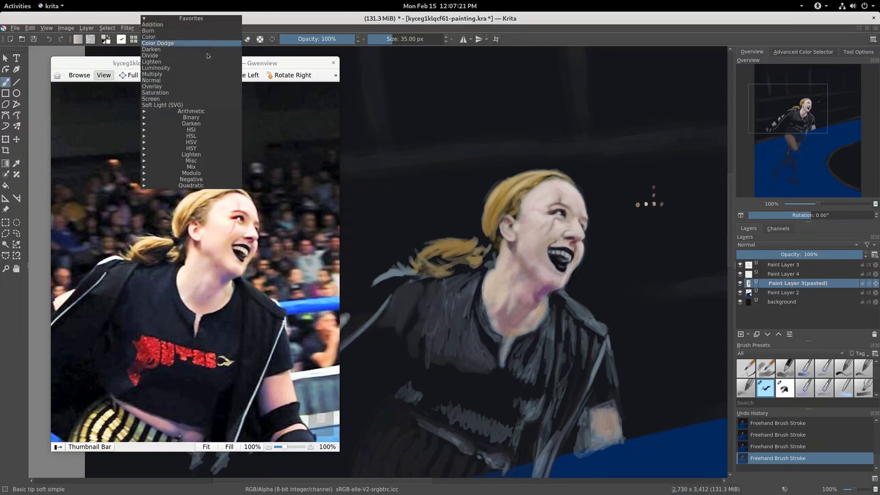
{"action": "left_click", "coordinate": [204, 81]}
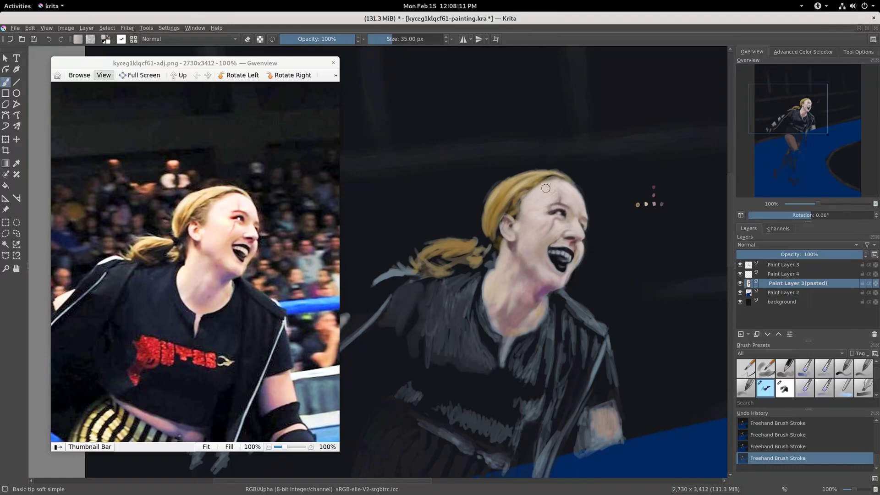
{"action": "key", "text": "slash"}
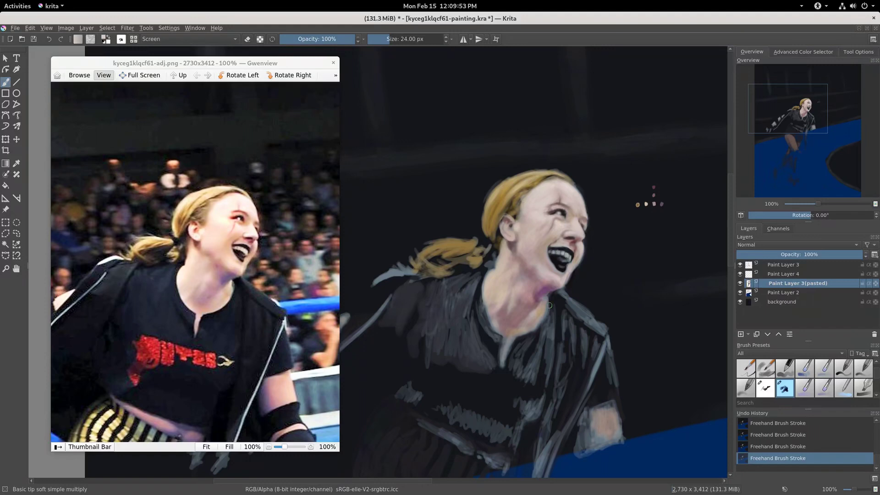
{"action": "left_click", "coordinate": [207, 39]}
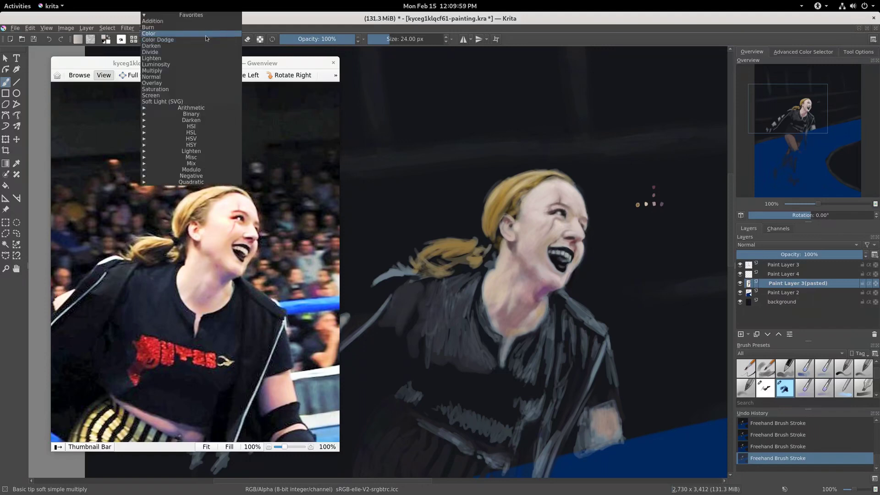
- Set the brush to Color mode at 14 px and sample the neck's pink to tint it
{"action": "left_click", "coordinate": [174, 114]}
{"action": "key", "text": "bracketleft"}
{"action": "key", "text": "bracketleft"}
{"action": "key", "text": "bracketleft"}
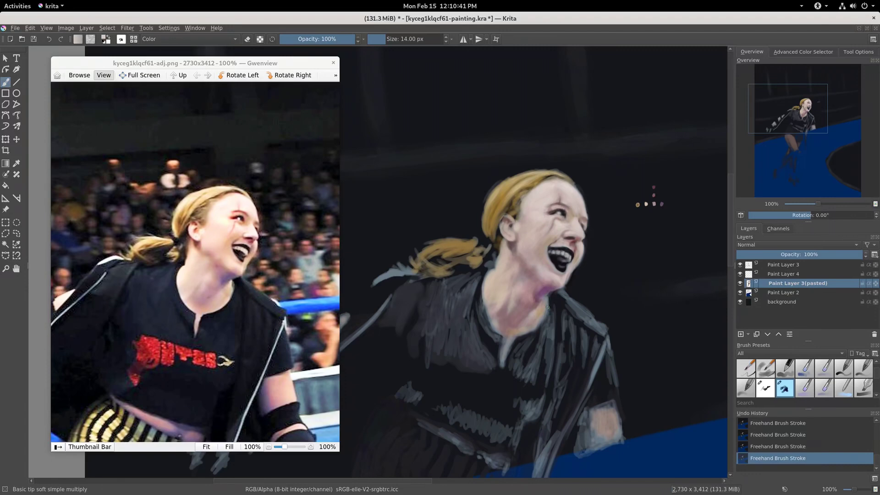
{"action": "left_click", "coordinate": [547, 283], "text": "ctrl"}
- Sample the hair's gold and switch the brush to Screen mode for highlights
{"action": "left_click", "coordinate": [506, 203], "text": "ctrl"}
{"action": "left_click", "coordinate": [188, 39]}
{"action": "left_click", "coordinate": [273, 123]}
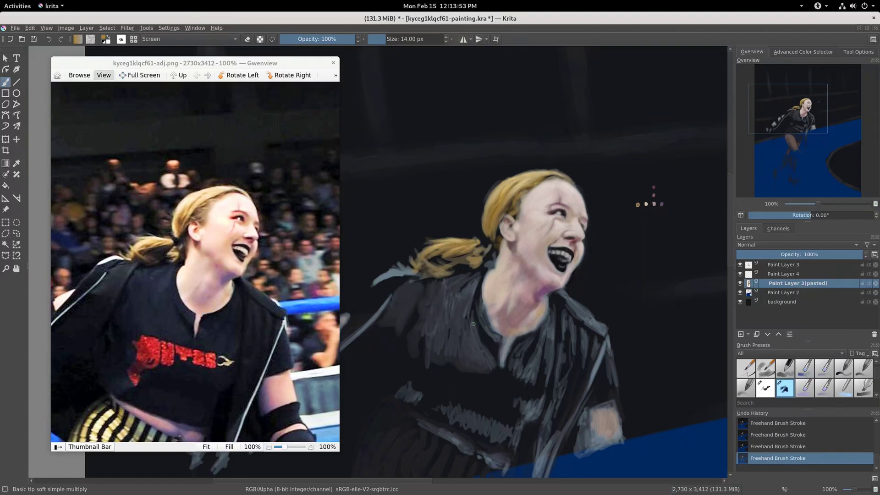
- Switch brush presets, resize the brush to 24 px and sample a skin tone from the face
{"action": "key", "text": "slash"}
{"action": "key", "text": "e"}
{"action": "left_click_drag", "start_coordinate": [480, 201], "coordinate": [483, 196]}
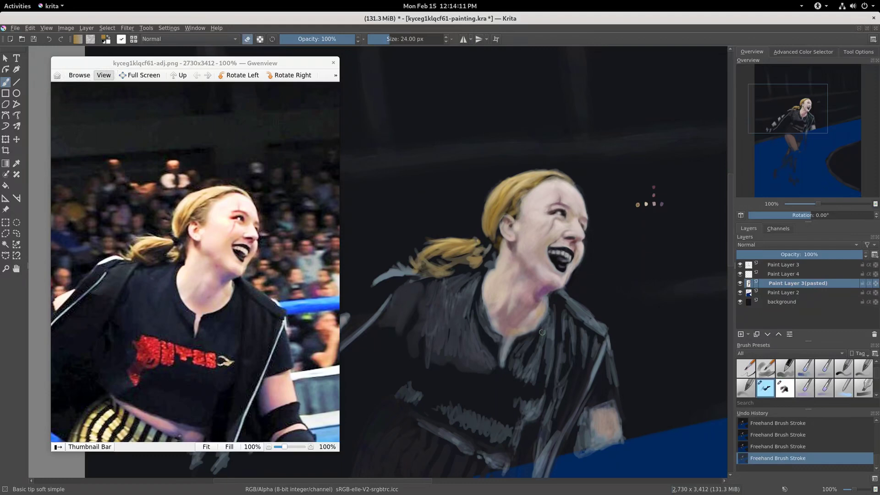
{"action": "key", "text": "e"}
{"action": "left_click", "coordinate": [494, 281], "text": "ctrl"}
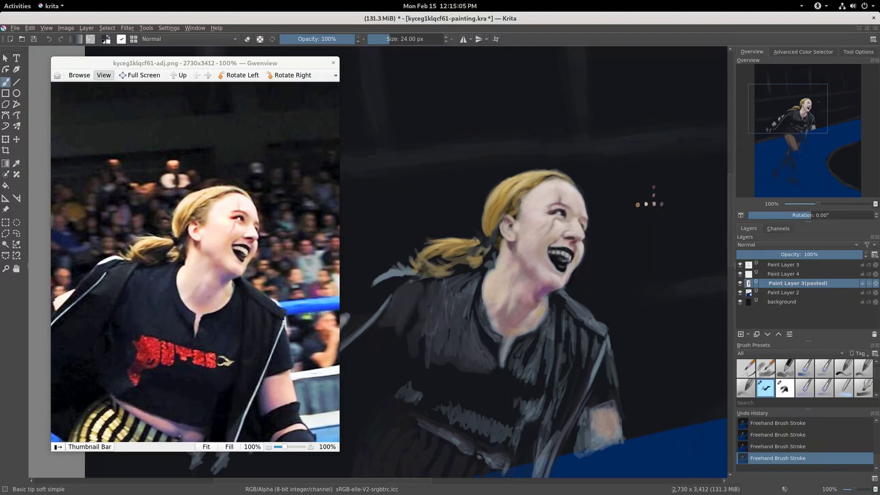
{"action": "key", "text": "ctrl+z"}
{"action": "key", "text": "ctrl+z"}
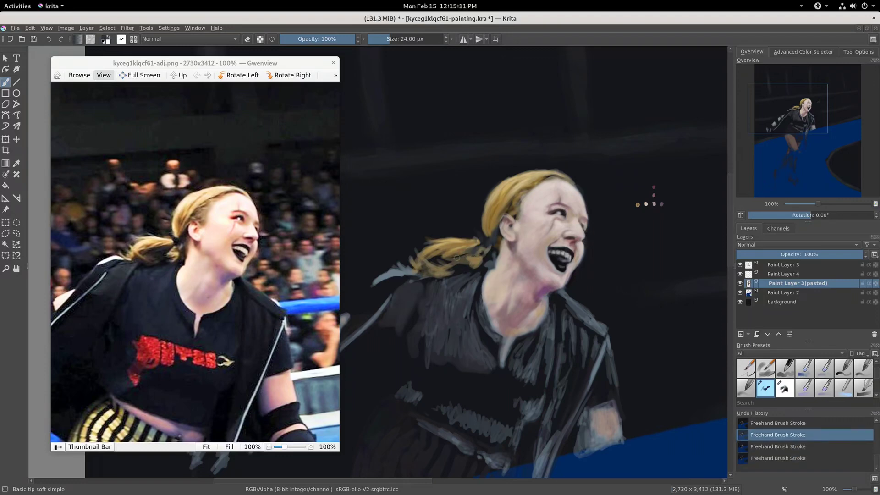
{"action": "key", "text": "ctrl+shift+z"}
{"action": "key", "text": "ctrl+shift+z"}
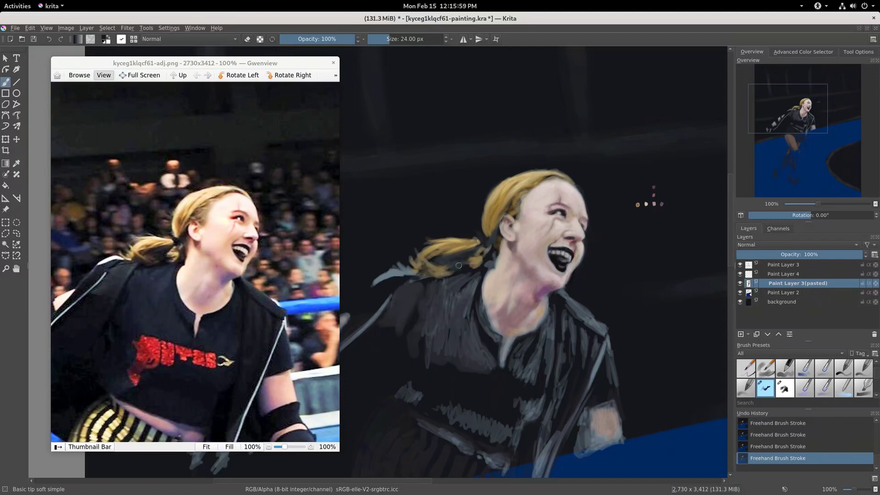
- Shrink the brush to 14 px and take a light skin tone as the paint colour
{"action": "key", "text": "bracketleft"}
{"action": "key", "text": "bracketleft"}
{"action": "key", "text": "bracketleft"}
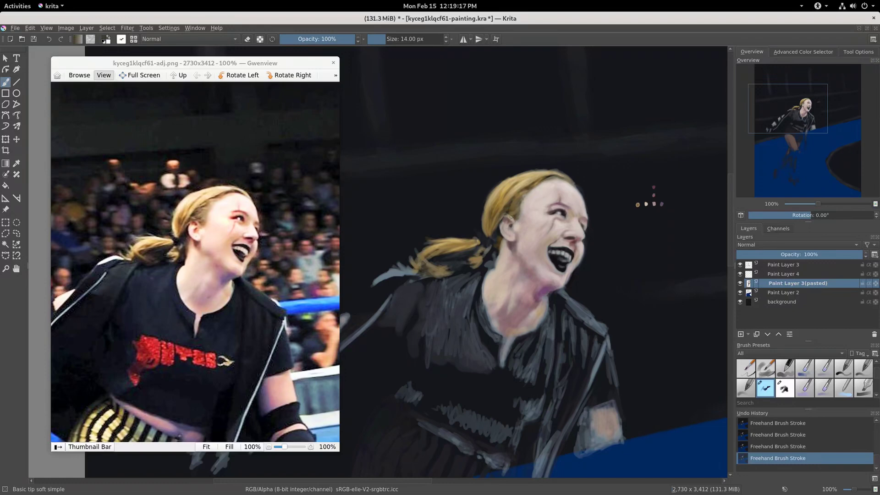
{"action": "left_click", "coordinate": [532, 215], "text": "ctrl"}
{"action": "left_click", "coordinate": [206, 39]}
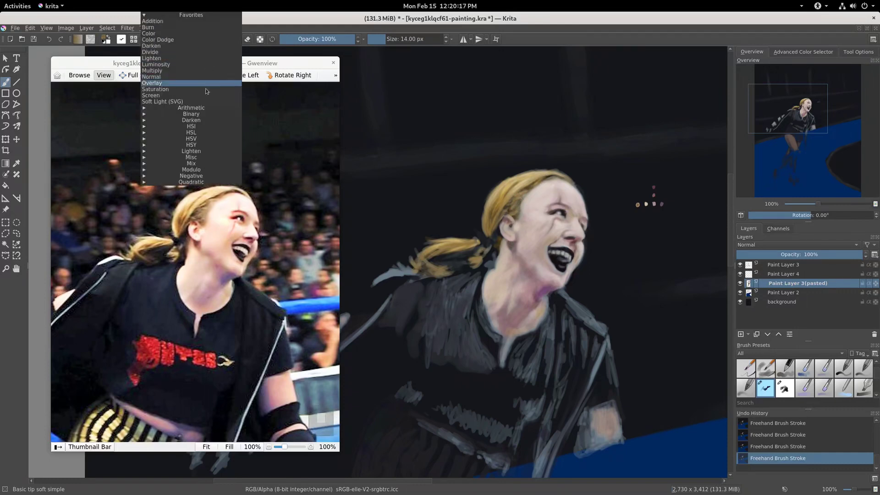
- Set the brush blending to Multiply, then pick the Contiguous Selection tool
{"action": "left_click", "coordinate": [206, 70]}
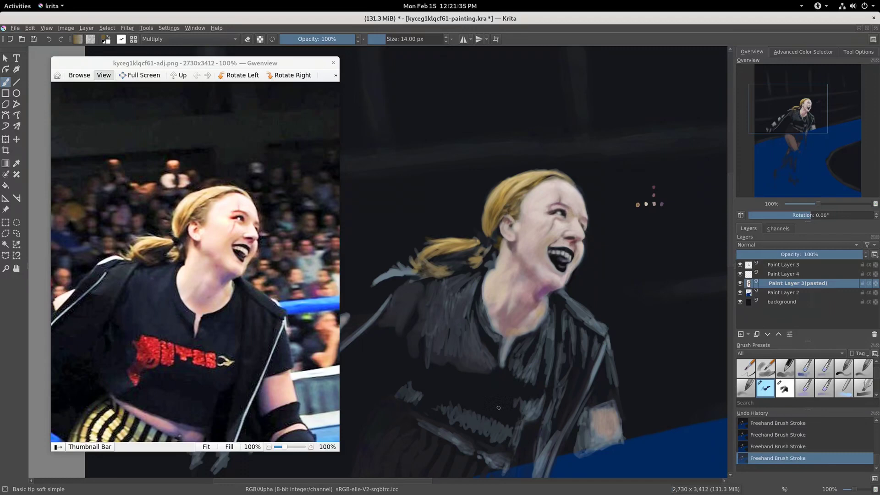
{"action": "left_click", "coordinate": [6, 244]}
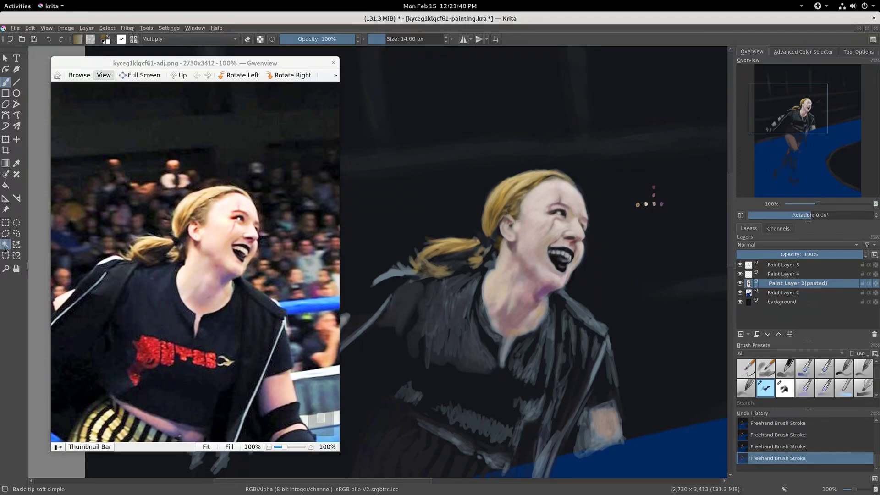
- Select the upper face, cheek and jaw, ear and neck skin by contiguous colour
{"action": "left_click", "coordinate": [540, 218]}
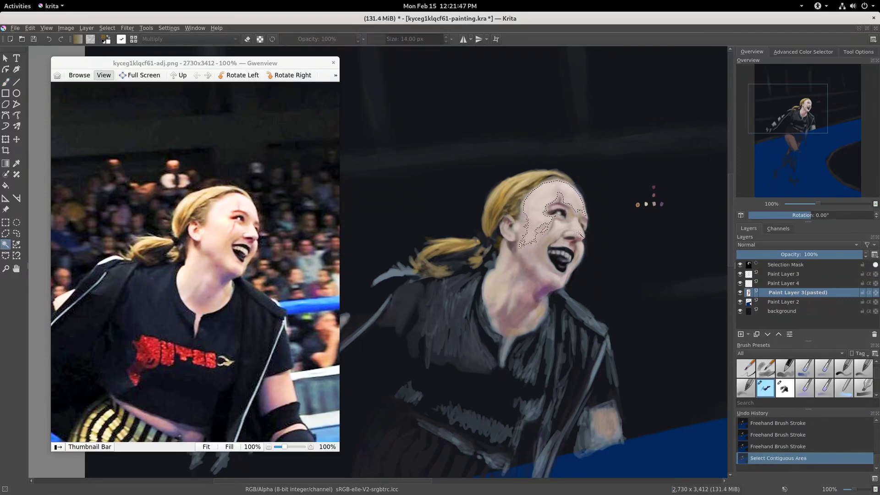
{"action": "left_click", "coordinate": [566, 254], "text": "shift"}
{"action": "left_click", "coordinate": [511, 229], "text": "shift"}
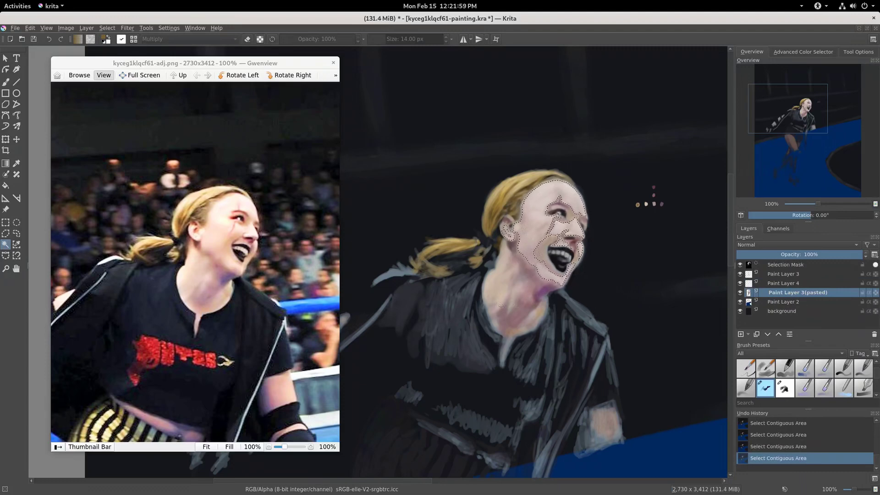
{"action": "left_click", "coordinate": [504, 296], "text": "shift"}
- Feather the skin selection, copy it onto a new layer and clear the selection
{"action": "key", "text": "shift+F6"}
{"action": "key", "text": "Return"}
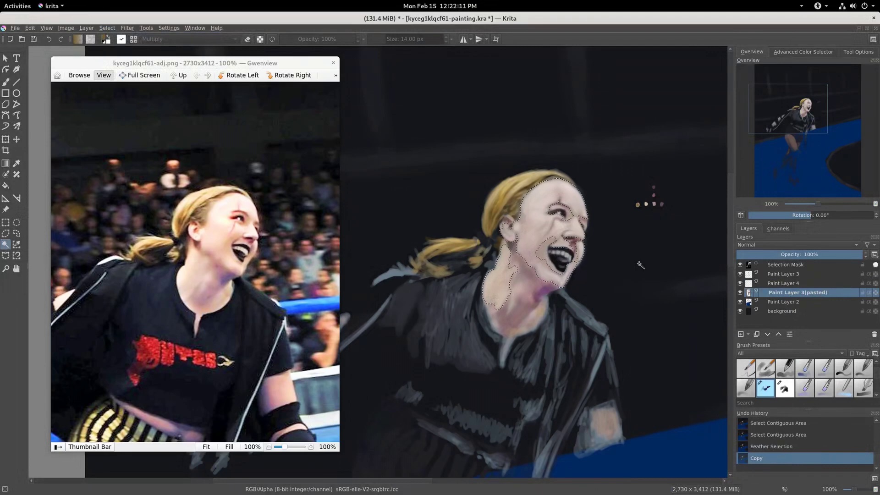
{"action": "key", "text": "ctrl+c"}
{"action": "key", "text": "ctrl+v"}
{"action": "key", "text": "ctrl+shift+a"}
{"action": "key", "text": "ctrl+m"}
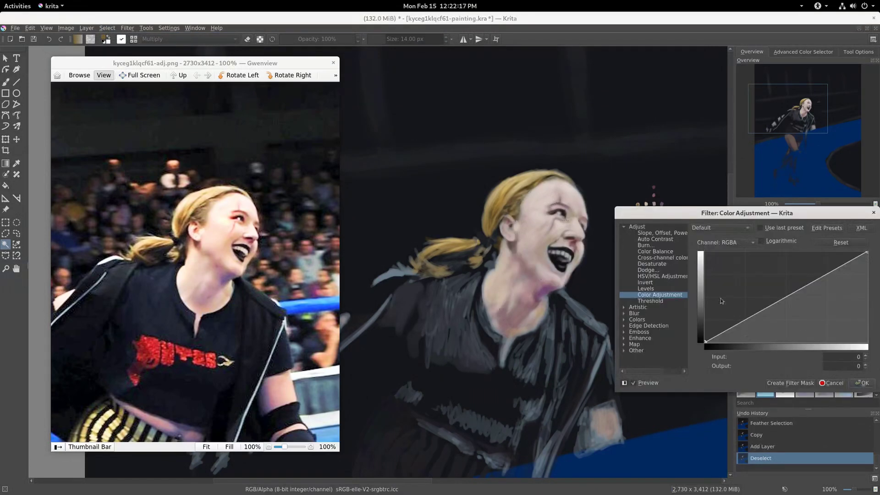
- Raise the RGBA curve and try a slight Hue curve bend, comparing against the original
{"action": "left_click_drag", "start_coordinate": [811, 283], "coordinate": [807, 276]}
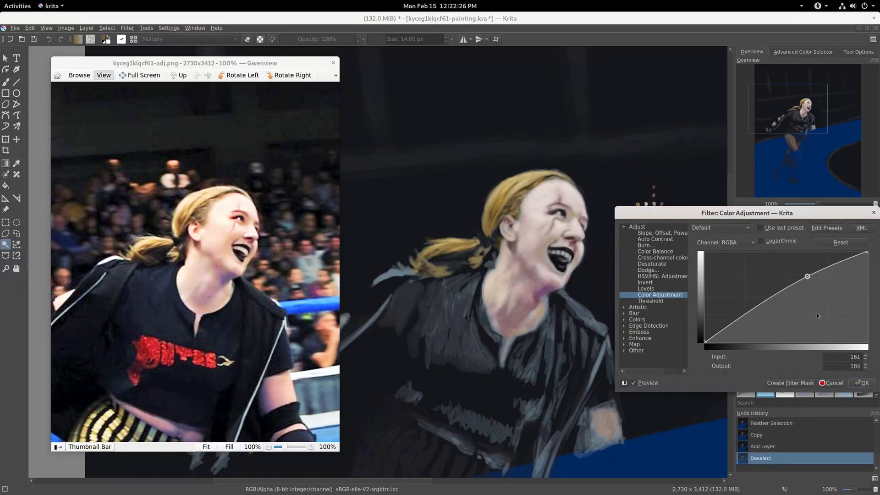
{"action": "left_click", "coordinate": [744, 241]}
{"action": "left_click", "coordinate": [729, 287]}
{"action": "left_click_drag", "start_coordinate": [795, 291], "coordinate": [792, 275]}
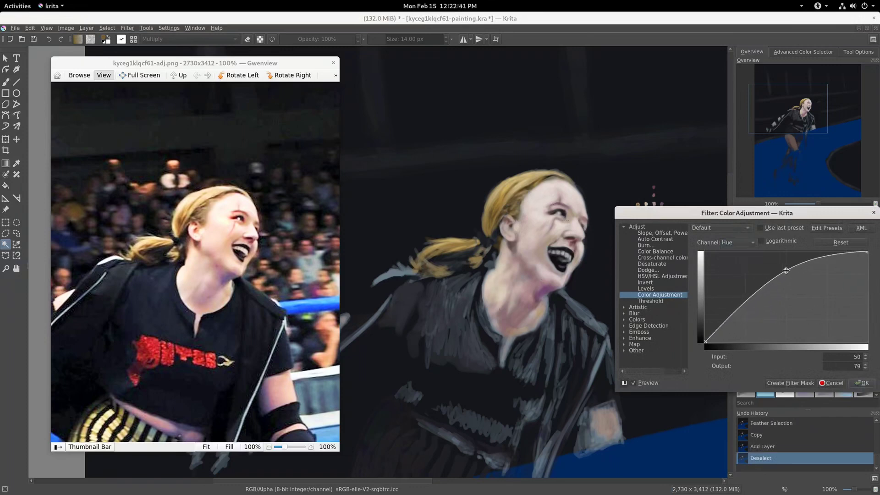
{"action": "left_click_drag", "start_coordinate": [792, 275], "coordinate": [801, 282]}
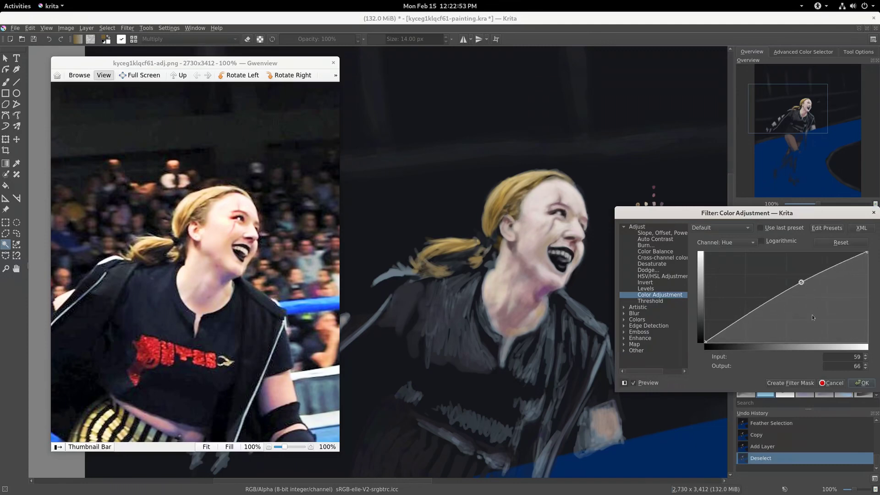
{"action": "left_click", "coordinate": [650, 383]}
- Shape the RGBA curve into a brightening S-curve
{"action": "left_click", "coordinate": [751, 244]}
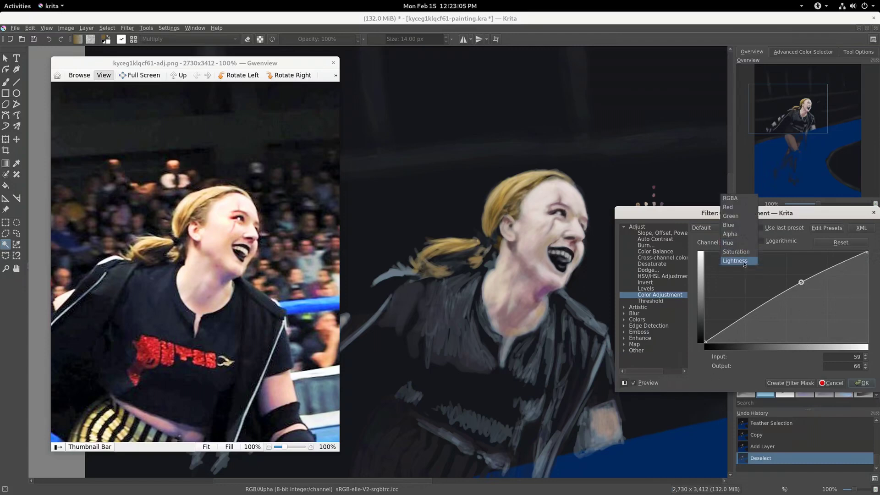
{"action": "left_click", "coordinate": [733, 198]}
{"action": "left_click", "coordinate": [749, 312]}
{"action": "left_click_drag", "start_coordinate": [750, 314], "coordinate": [752, 317]}
{"action": "left_click_drag", "start_coordinate": [806, 277], "coordinate": [806, 276]}
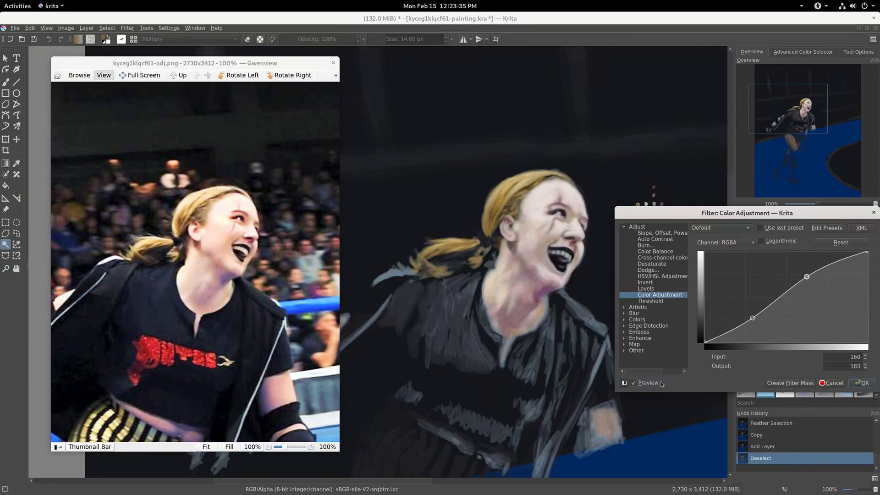
- Lower the Lightness curve's top, lift the Saturation curve, apply, and merge the layer down
{"action": "left_click", "coordinate": [740, 243]}
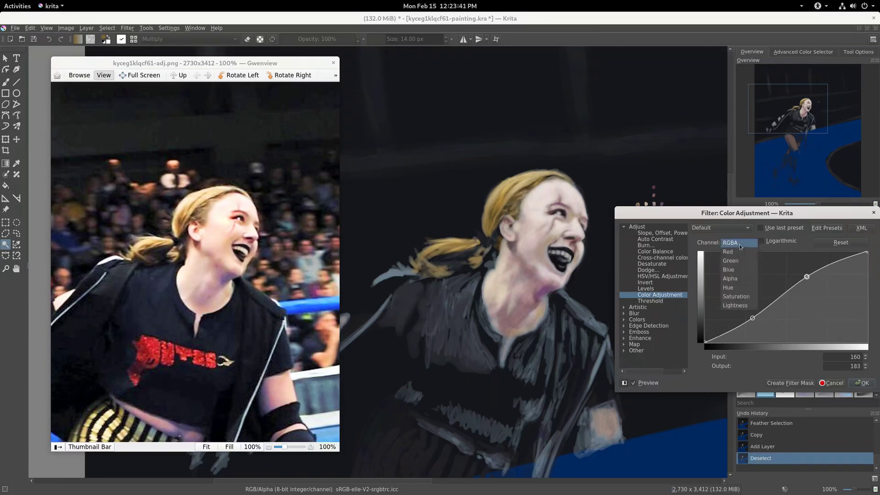
{"action": "left_click", "coordinate": [735, 305]}
{"action": "left_click_drag", "start_coordinate": [867, 251], "coordinate": [867, 255]}
{"action": "left_click", "coordinate": [735, 243]}
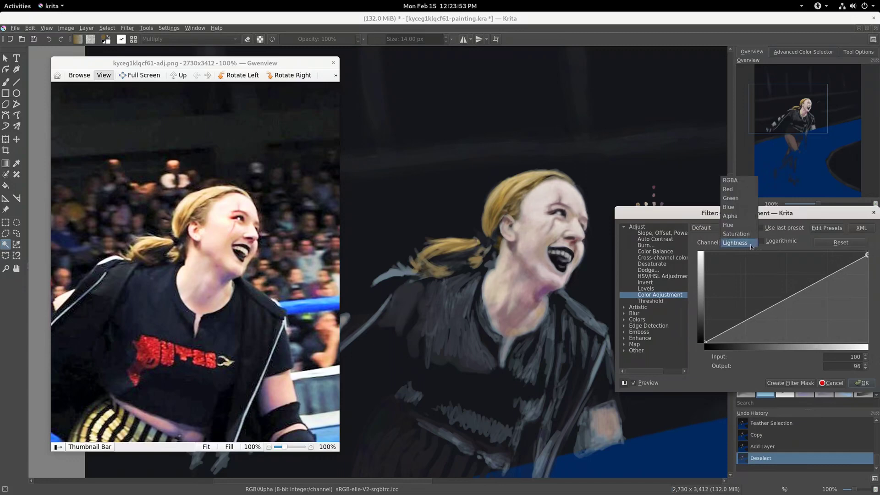
{"action": "left_click", "coordinate": [785, 294]}
{"action": "left_click_drag", "start_coordinate": [785, 294], "coordinate": [784, 289]}
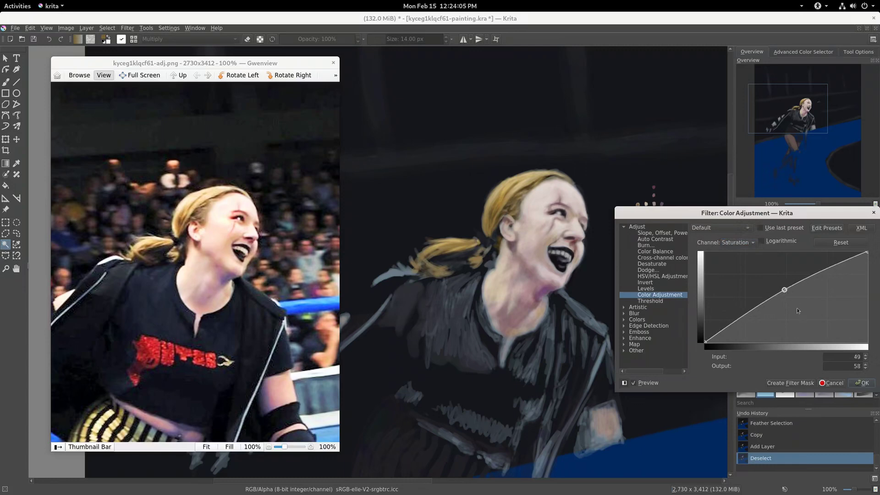
{"action": "left_click", "coordinate": [861, 383]}
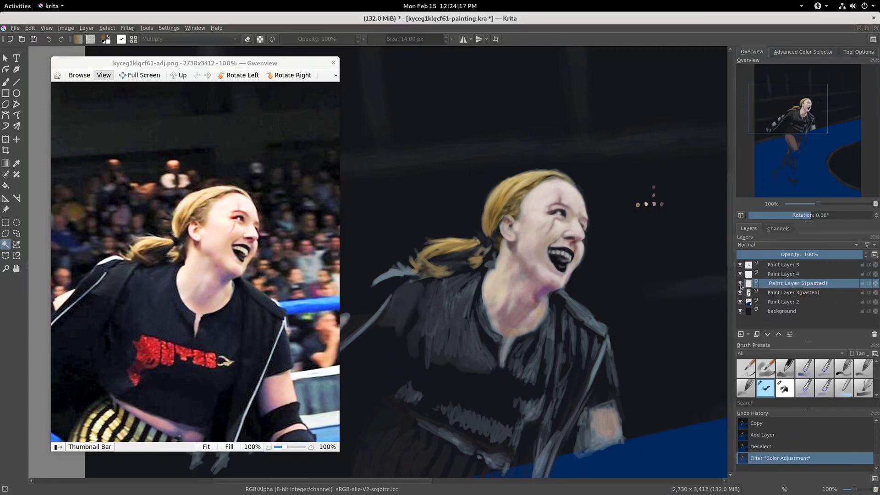
{"action": "key", "text": "ctrl+e"}
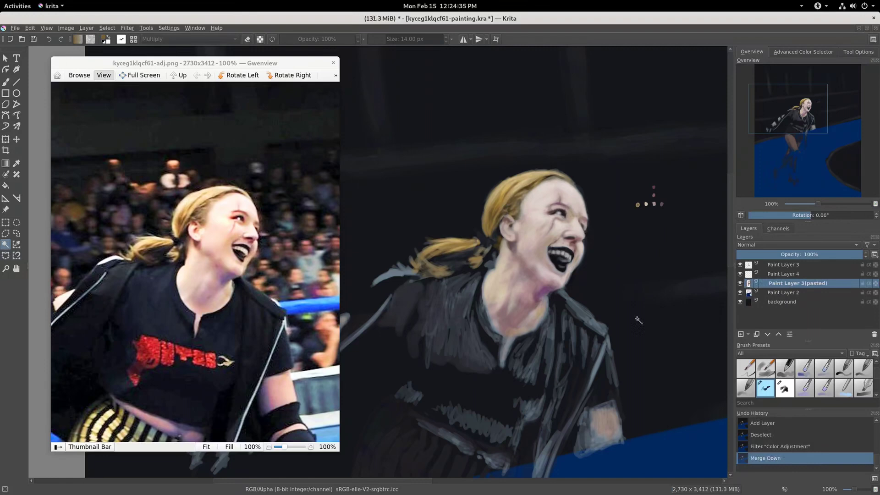
- Select the neck, eyebrow and cheek skin patches by contiguous colour
{"action": "left_click", "coordinate": [525, 298]}
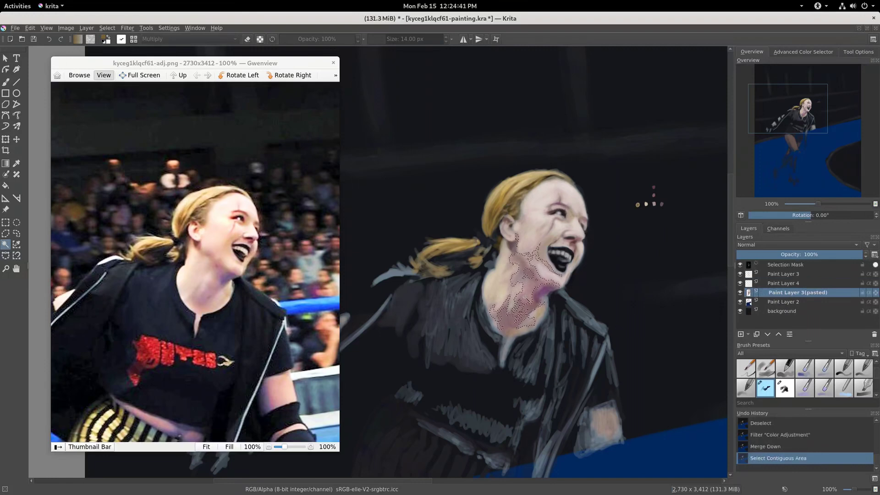
{"action": "left_click", "coordinate": [559, 203], "text": "shift"}
{"action": "left_click", "coordinate": [557, 206], "text": "shift"}
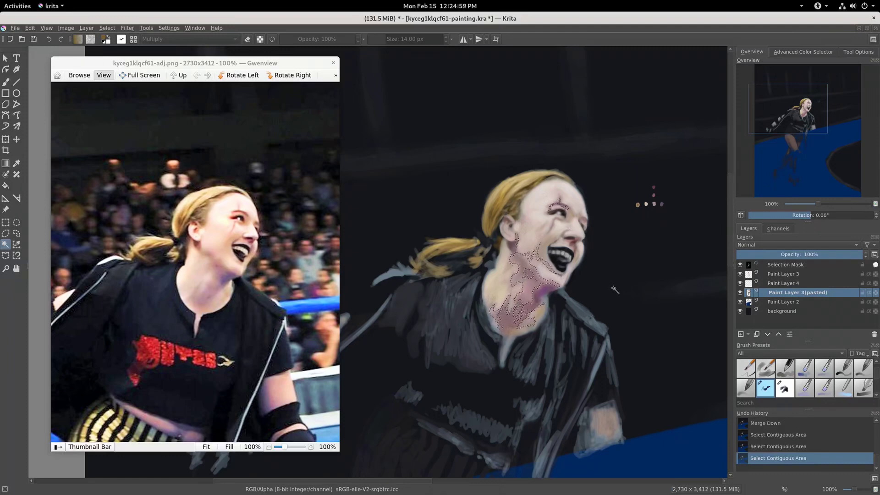
{"action": "left_click", "coordinate": [585, 219], "text": "shift"}
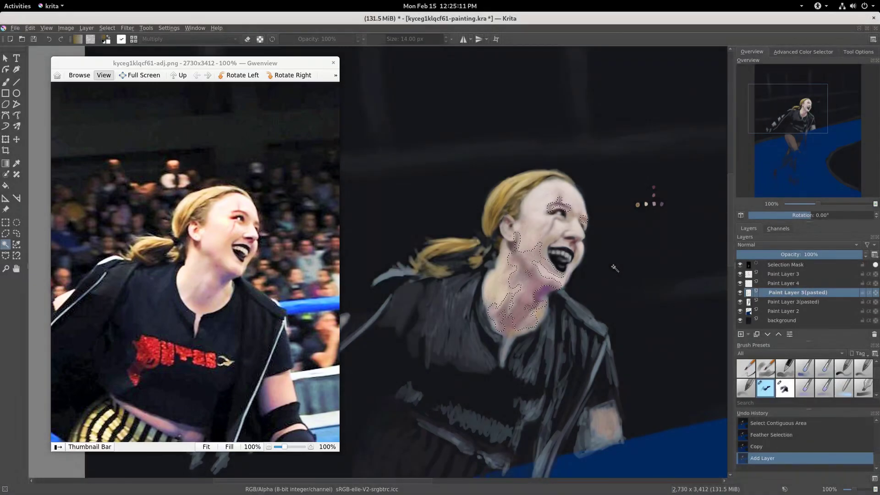
- Deselect, then raise the RGBA curve and slightly lift the Saturation curve in Color Adjustment
{"action": "key", "text": "ctrl+shift+a"}
{"action": "key", "text": "ctrl+m"}
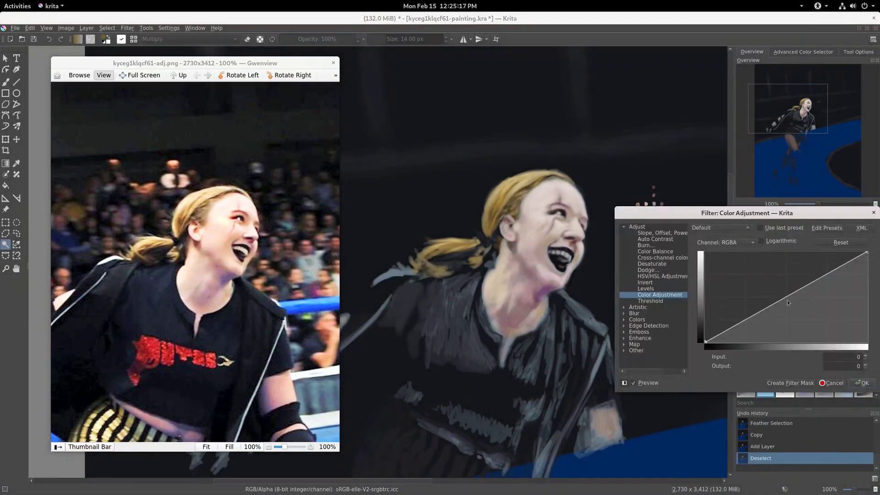
{"action": "left_click", "coordinate": [808, 279]}
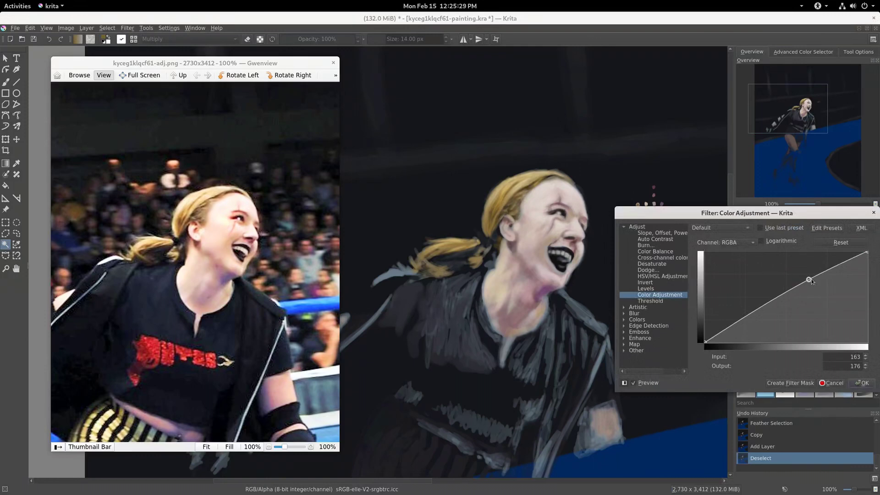
{"action": "left_click_drag", "start_coordinate": [808, 279], "coordinate": [807, 275]}
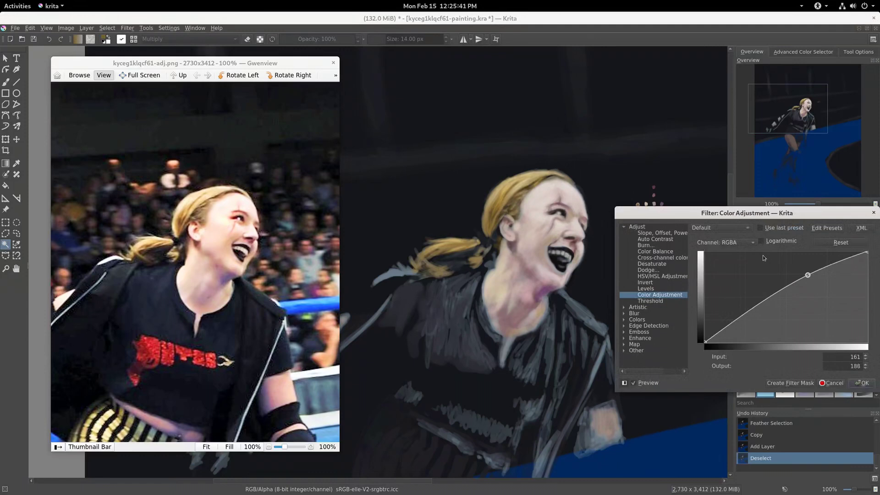
{"action": "left_click", "coordinate": [728, 242]}
{"action": "left_click", "coordinate": [734, 296]}
{"action": "left_click", "coordinate": [803, 288]}
{"action": "left_click_drag", "start_coordinate": [803, 288], "coordinate": [801, 283]}
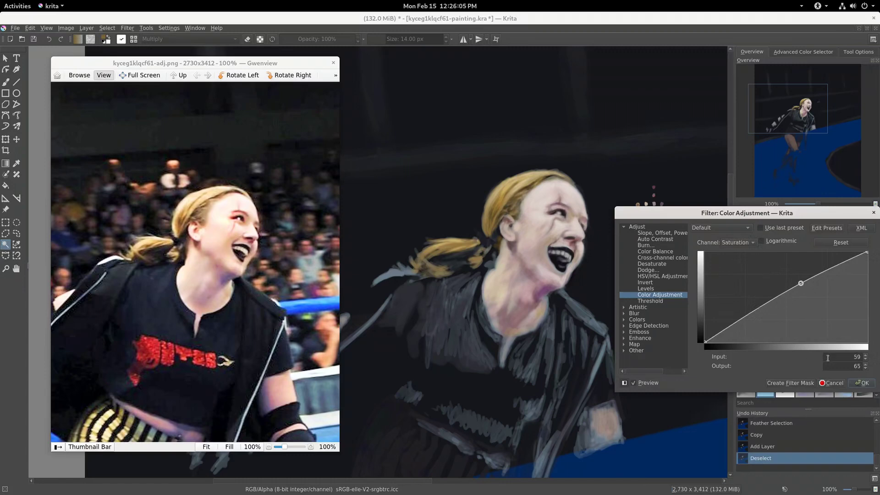
{"action": "left_click", "coordinate": [861, 383]}
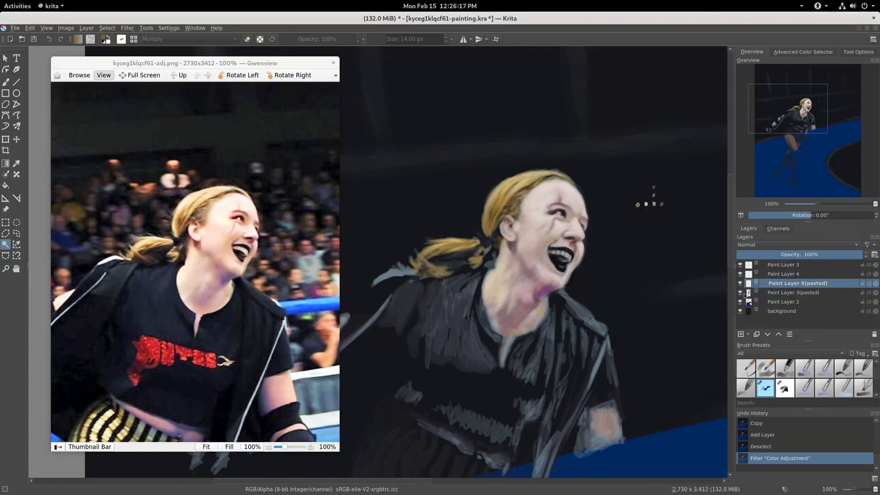
- Merge the adjusted layer down and select more skin patches around the nose, face and neck
{"action": "key", "text": "ctrl+e"}
{"action": "left_click", "coordinate": [572, 246]}
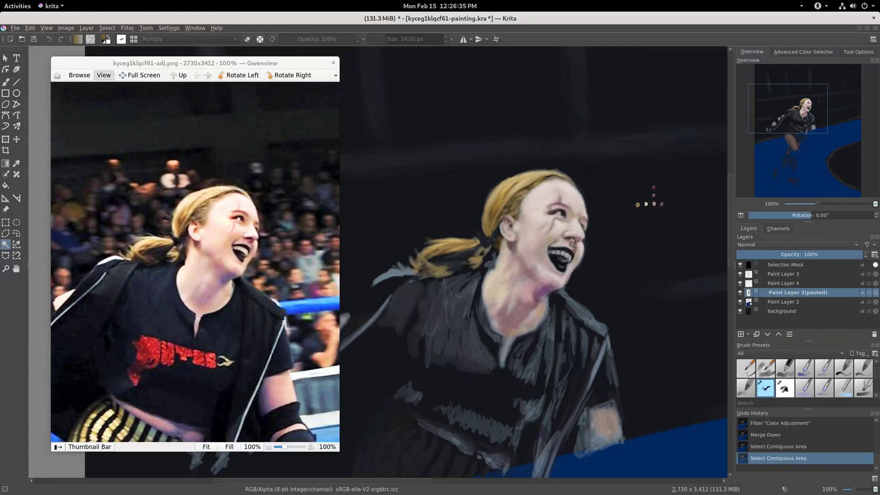
{"action": "left_click", "coordinate": [573, 243]}
{"action": "scroll", "coordinate": [651, 197], "scroll_direction": "down", "scroll_amount": 5}
{"action": "scroll", "coordinate": [599, 163], "scroll_direction": "up", "scroll_amount": 5}
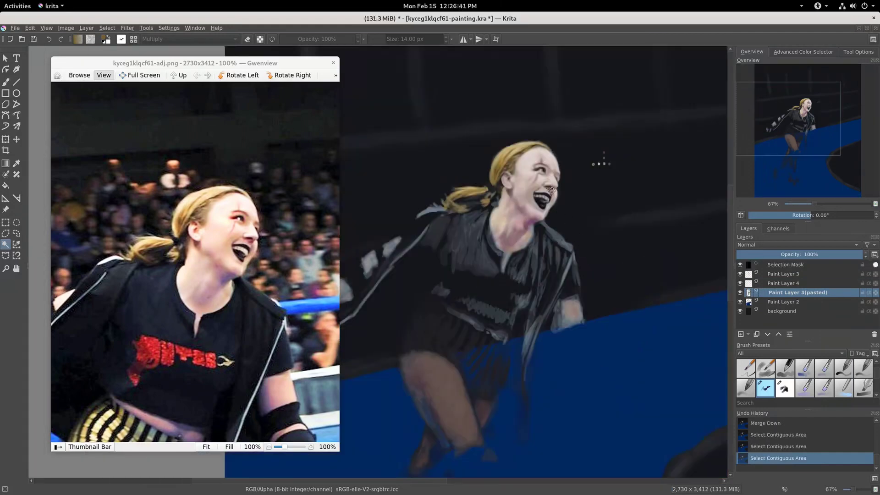
{"action": "scroll", "coordinate": [563, 197], "scroll_direction": "up", "scroll_amount": 2}
{"action": "left_click", "coordinate": [546, 184]}
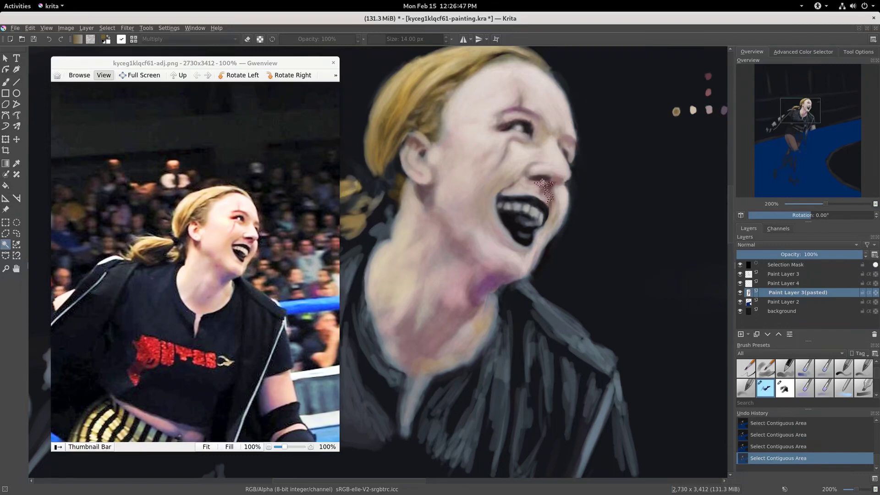
{"action": "left_click", "coordinate": [560, 182]}
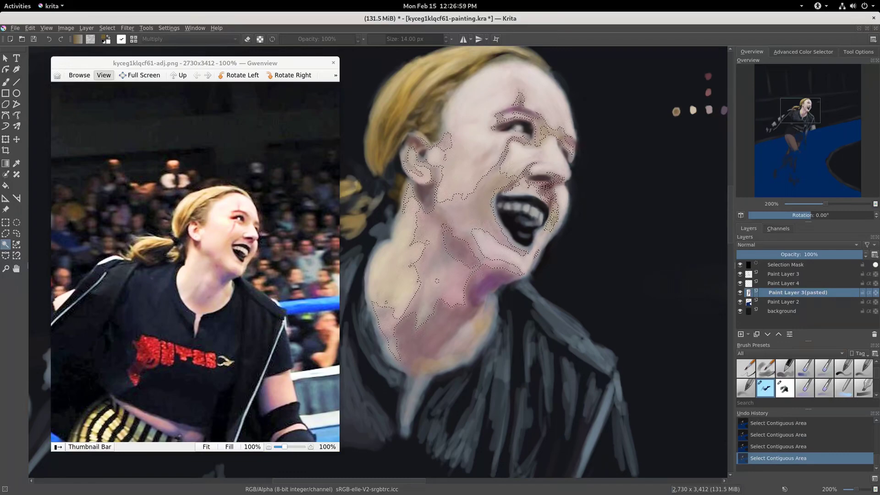
{"action": "scroll", "coordinate": [557, 185], "scroll_direction": "up", "scroll_amount": 2}
{"action": "scroll", "coordinate": [557, 185], "scroll_direction": "up", "scroll_amount": 2}
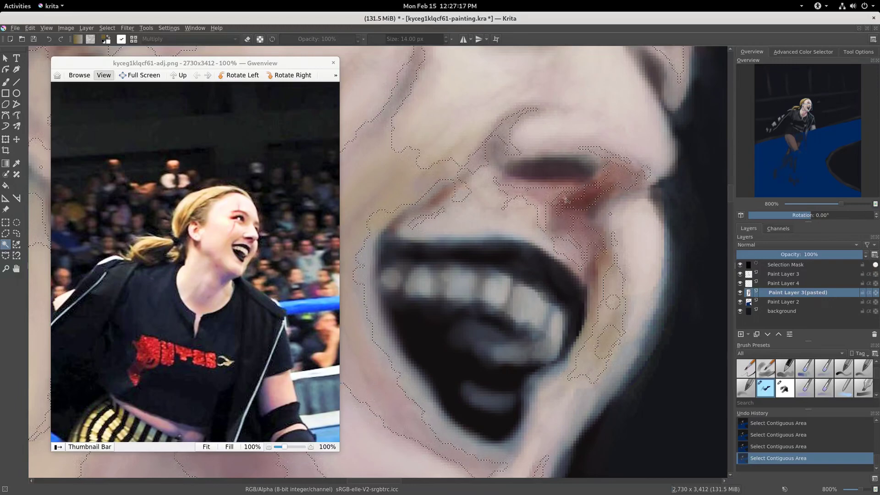
{"action": "scroll", "coordinate": [584, 242], "scroll_direction": "down", "scroll_amount": 10}
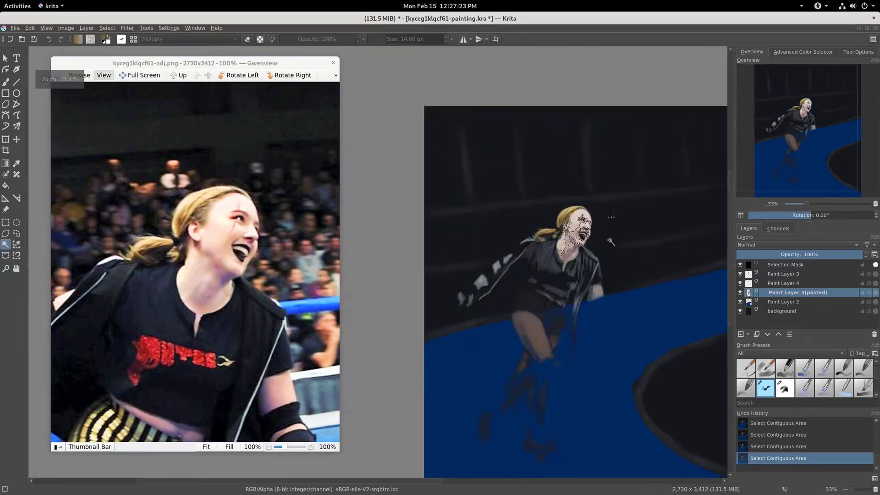
{"action": "scroll", "coordinate": [584, 242], "scroll_direction": "up", "scroll_amount": 3}
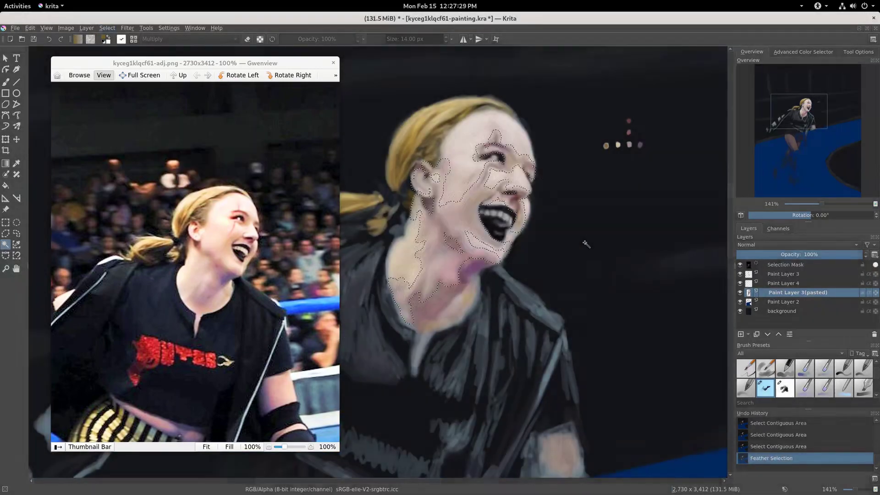
- Copy the skin selection onto a new layer and clear the selection
{"action": "key", "text": "ctrl+c"}
{"action": "key", "text": "ctrl+v"}
{"action": "key", "text": "ctrl+shift+a"}
{"action": "key", "text": "ctrl+m"}
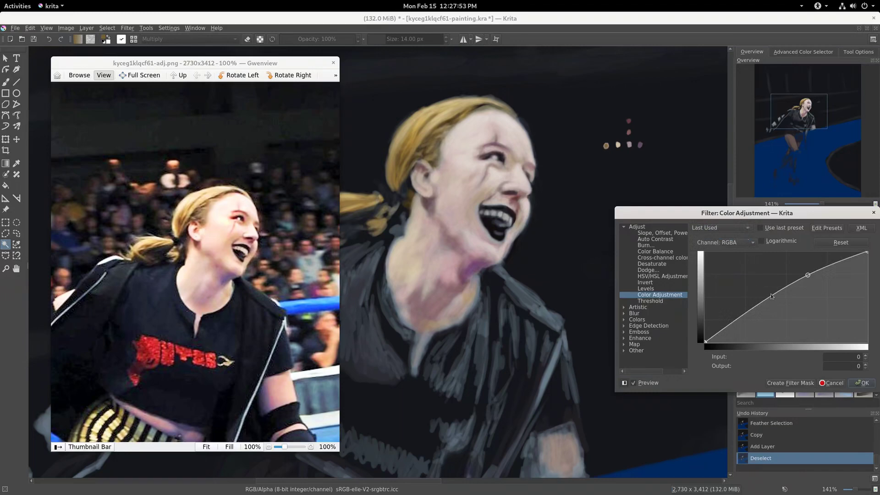
- Try the Saturation channel, then shape a shadow-darkening Lightness curve
{"action": "left_click", "coordinate": [748, 243]}
{"action": "left_click", "coordinate": [739, 298]}
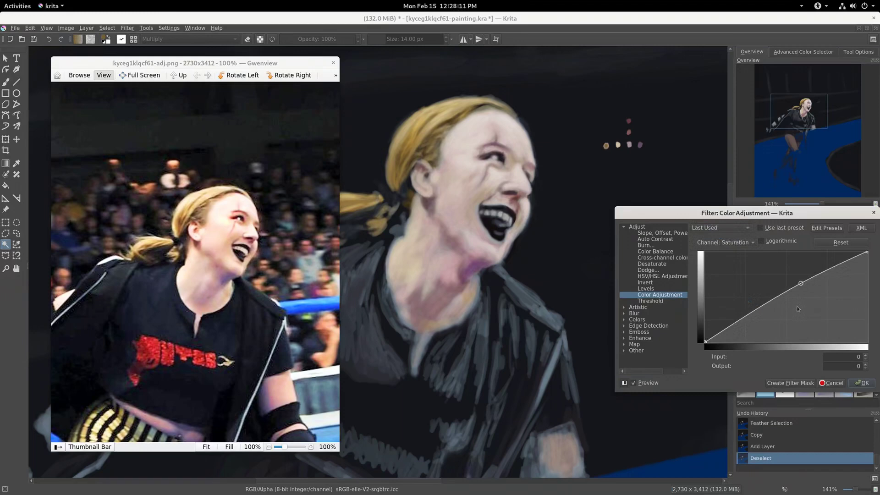
{"action": "left_click", "coordinate": [633, 383]}
{"action": "left_click", "coordinate": [748, 242]}
{"action": "left_click", "coordinate": [736, 216]}
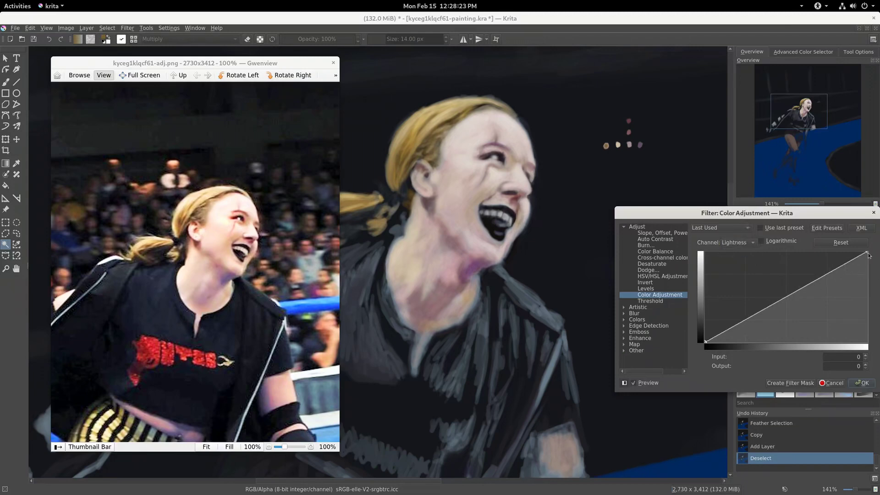
{"action": "left_click", "coordinate": [822, 277]}
{"action": "left_click_drag", "start_coordinate": [751, 315], "coordinate": [758, 324]}
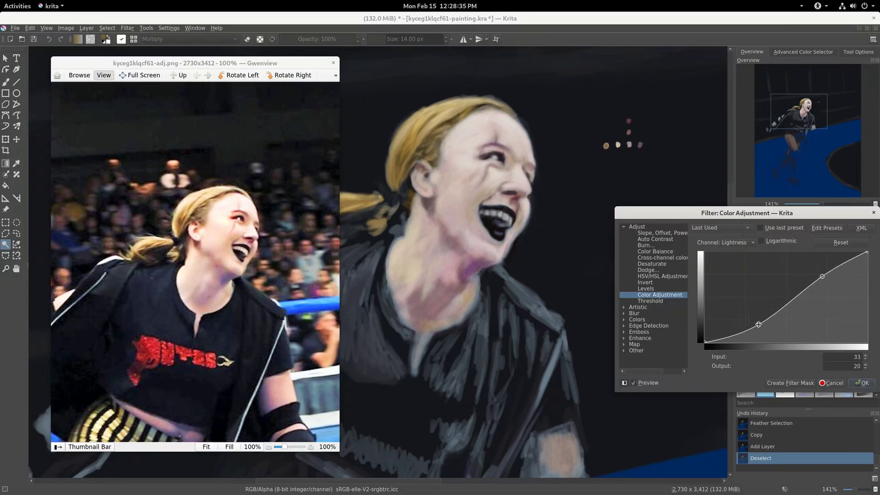
{"action": "left_click_drag", "start_coordinate": [758, 325], "coordinate": [765, 327]}
- Reset the Lightness curve, lower its top end slightly, apply, and compare by toggling visibility
{"action": "left_click", "coordinate": [846, 244]}
{"action": "left_click_drag", "start_coordinate": [867, 251], "coordinate": [867, 263]}
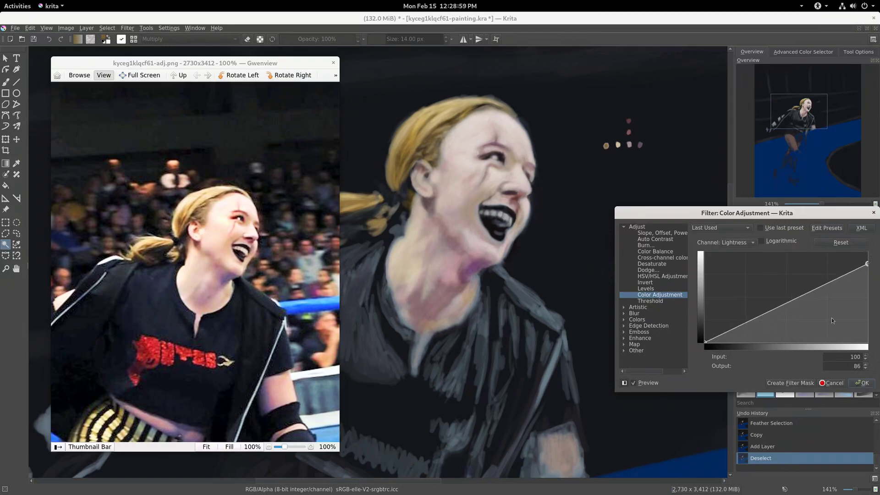
{"action": "left_click", "coordinate": [860, 383]}
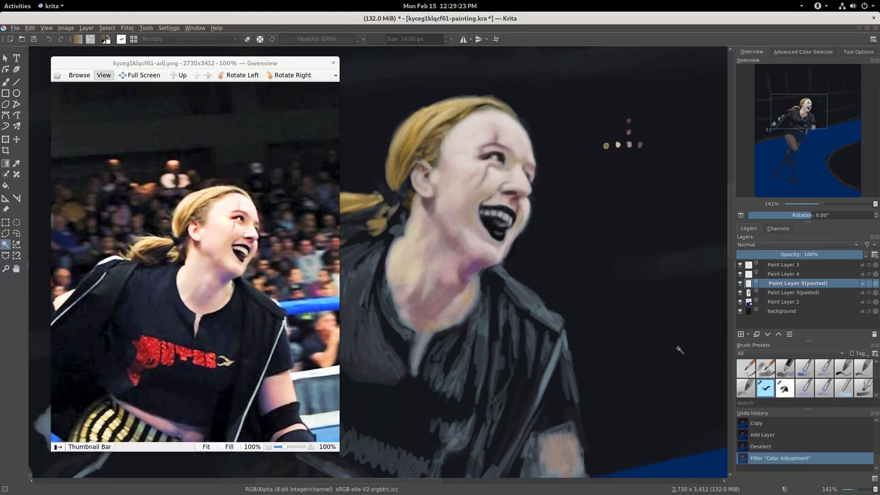
{"action": "left_click", "coordinate": [739, 283]}
- Merge the skin layer down into Paint Layer 3(pasted) and briefly check the curve presets
{"action": "key", "text": "ctrl+e"}
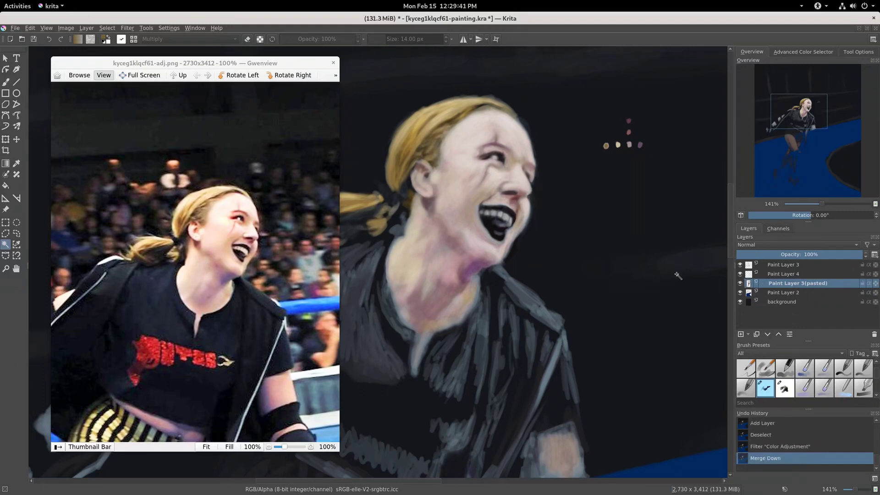
{"action": "key", "text": "ctrl+shift+f"}
{"action": "left_click", "coordinate": [747, 230]}
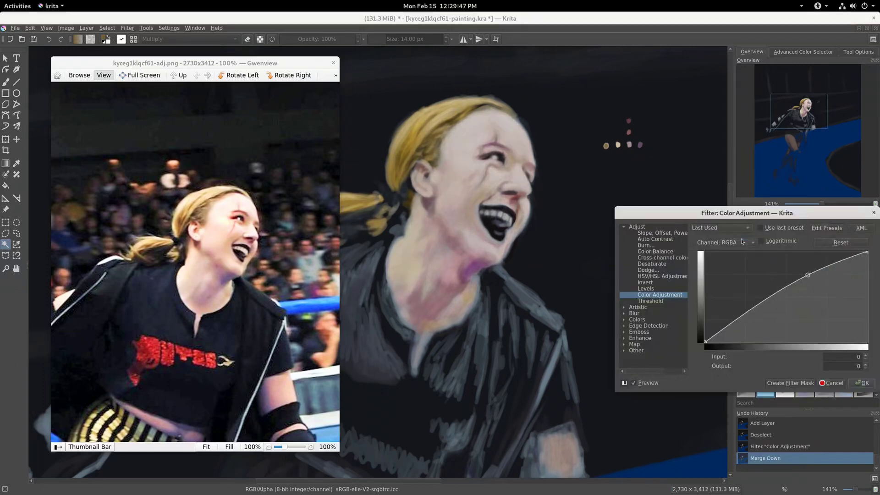
{"action": "left_click", "coordinate": [862, 383]}
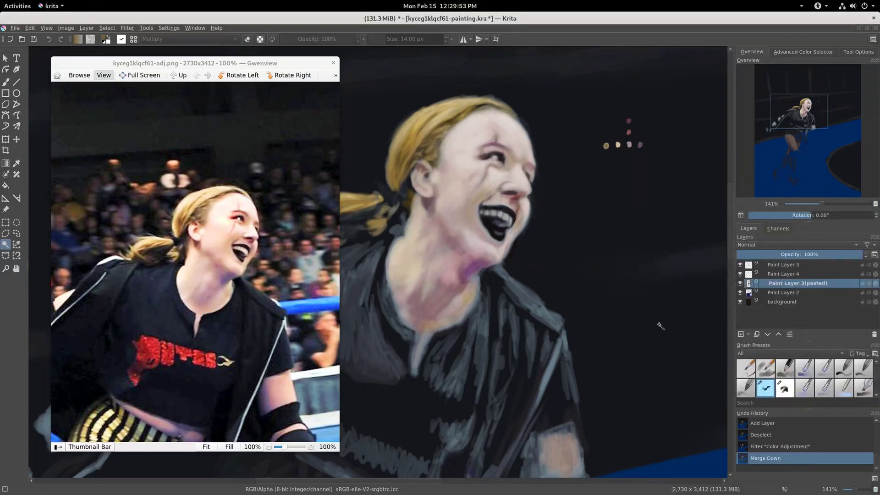
- Apply a gentle two-point darkening curve to the merged layer
{"action": "key", "text": "ctrl+shift+f"}
{"action": "left_click", "coordinate": [823, 278]}
{"action": "left_click", "coordinate": [771, 309]}
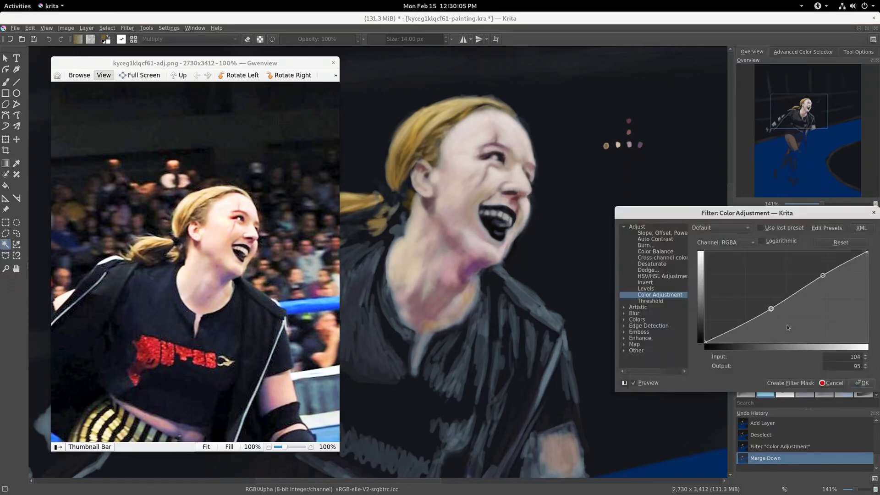
{"action": "left_click", "coordinate": [861, 382]}
{"action": "scroll", "coordinate": [619, 283], "scroll_direction": "down", "scroll_amount": 1}
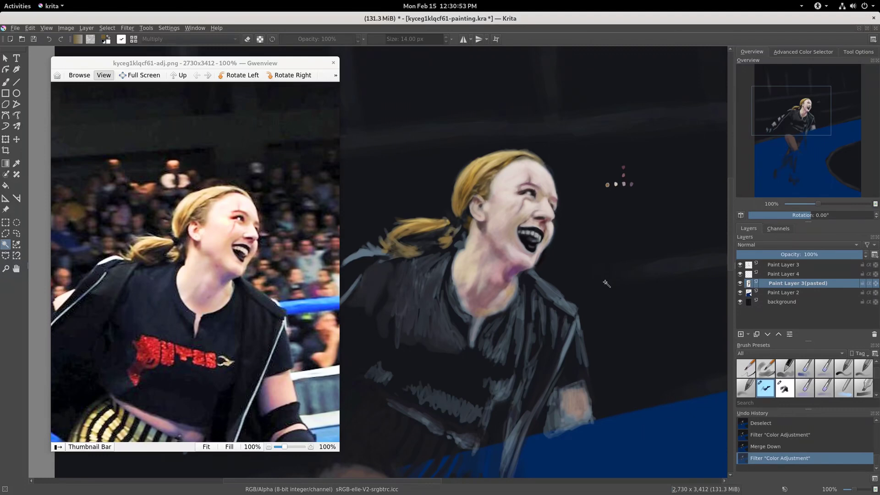
{"action": "key", "text": "ctrl+t"}
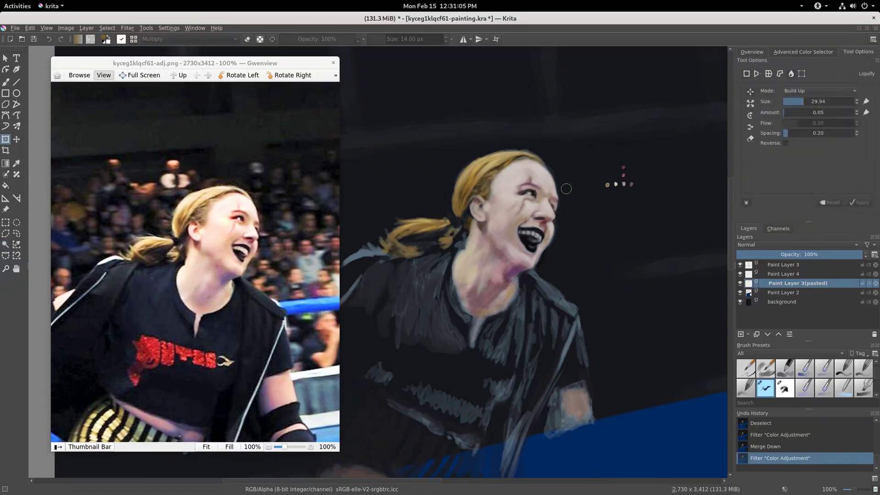
- Push the face edge slightly with liquify and commit the warp
{"action": "left_click_drag", "start_coordinate": [561, 190], "coordinate": [555, 180]}
{"action": "key", "text": "Return"}
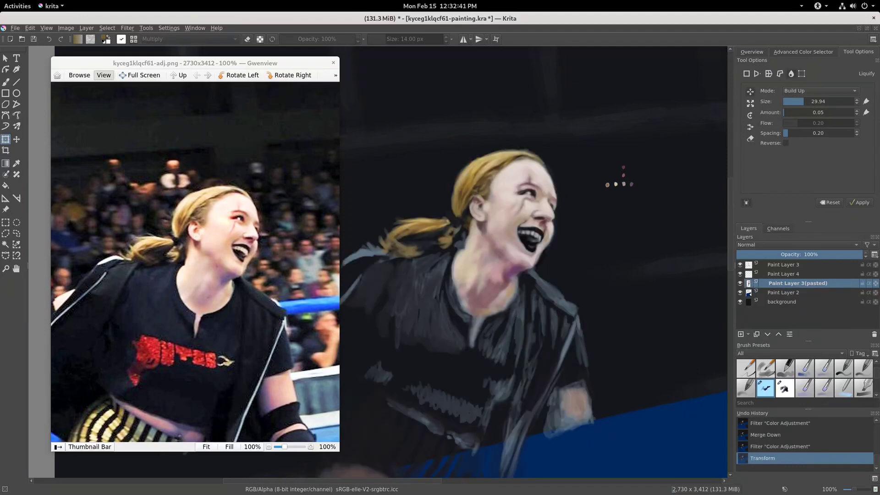
{"action": "key", "text": "b"}
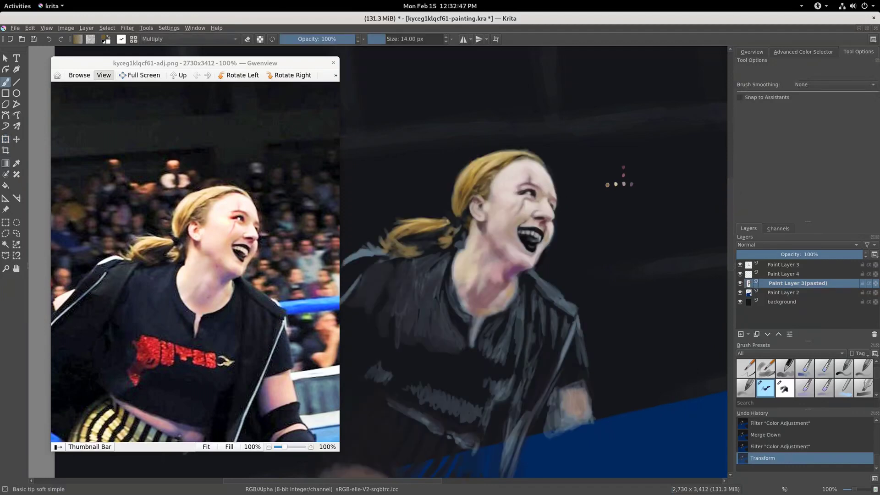
- Set the brush blending to Normal and zoom in on the face
{"action": "key", "text": "alt+shift+n"}
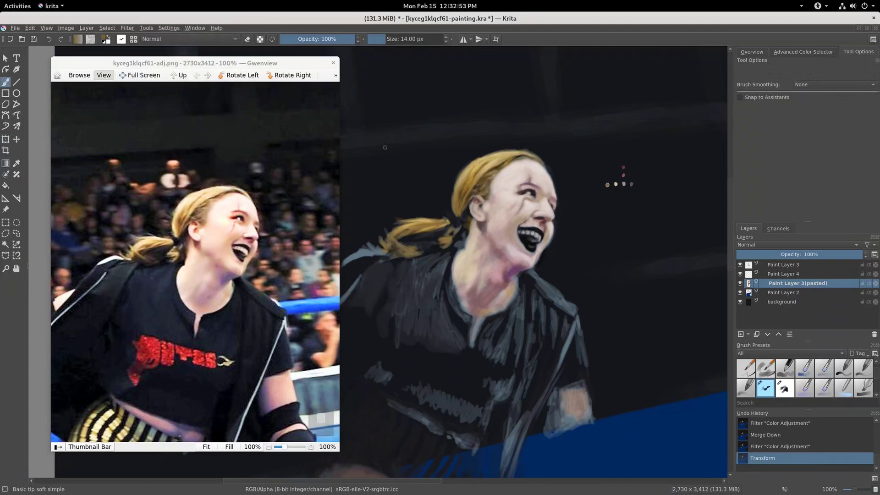
{"action": "scroll", "coordinate": [569, 218], "scroll_direction": "up", "scroll_amount": 3}
{"action": "scroll", "coordinate": [564, 229], "scroll_direction": "up", "scroll_amount": 2}
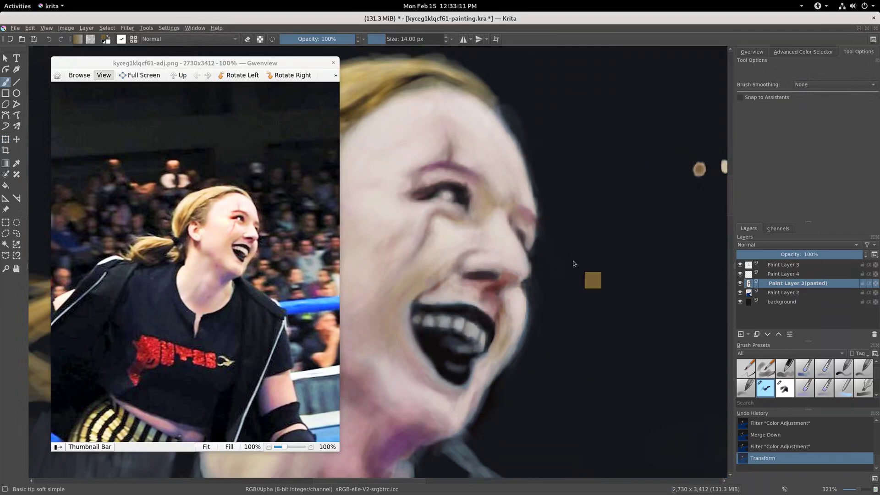
{"action": "key", "text": "ctrl+alt+i"}
{"action": "left_click", "coordinate": [504, 328]}
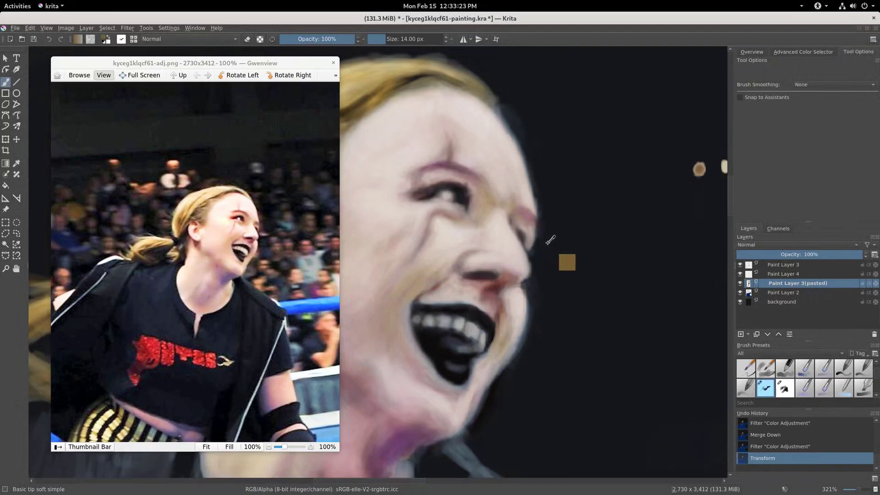
- Paint short touch-up strokes along the cheek with a slightly smaller brush
{"action": "key", "text": "bracketleft"}
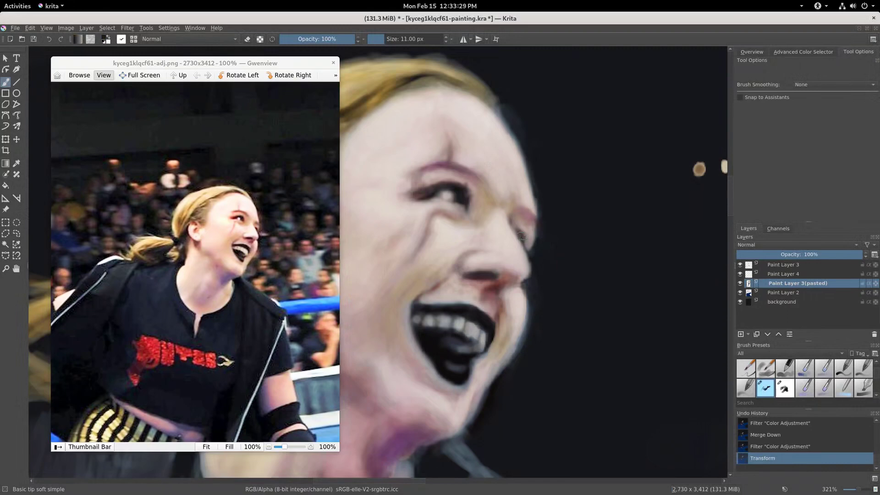
{"action": "mouse_move", "coordinate": [517, 232]}
{"action": "left_mouse_down"}
{"action": "mouse_move", "coordinate": [511, 225]}
{"action": "mouse_move", "coordinate": [518, 232]}
{"action": "left_mouse_up"}
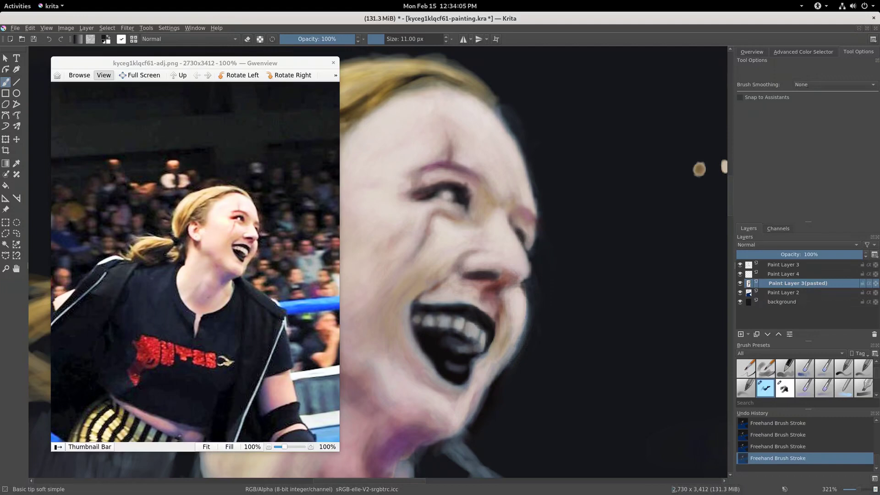
{"action": "key", "text": "e"}
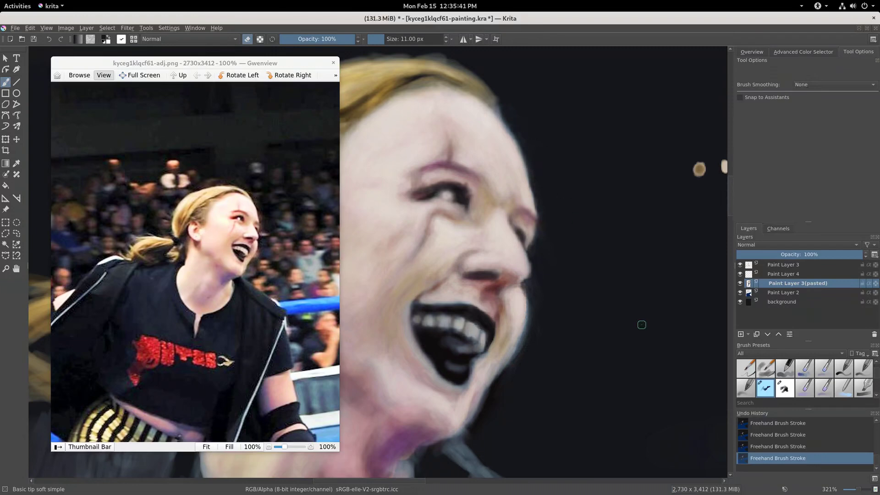
{"action": "scroll", "coordinate": [633, 316], "scroll_direction": "down", "scroll_amount": 3}
{"action": "scroll", "coordinate": [605, 302], "scroll_direction": "down", "scroll_amount": 2}
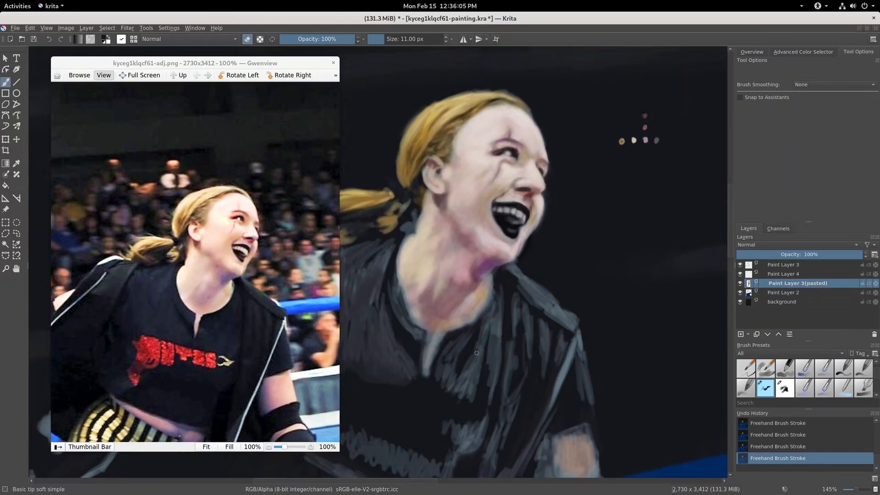
- Paint a lighter grey highlight stroke on the black shirt
{"action": "left_click_drag", "start_coordinate": [518, 371], "coordinate": [582, 327]}
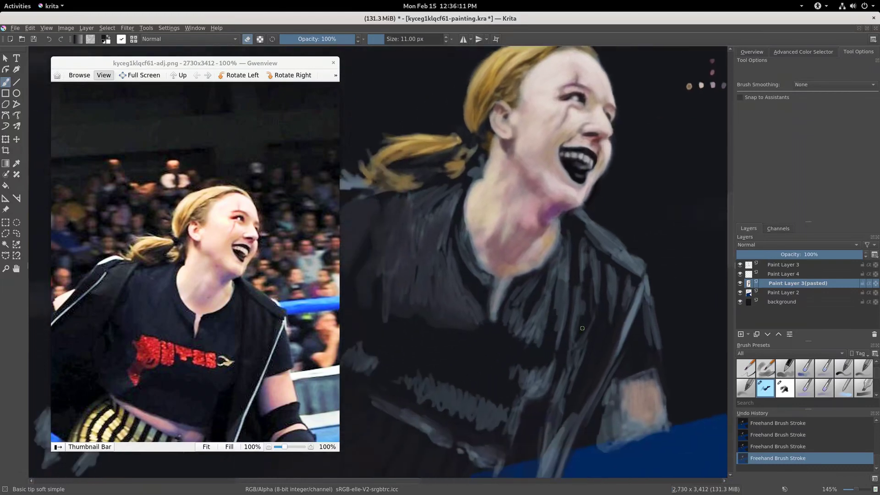
{"action": "key", "text": "e"}
{"action": "left_click_drag", "start_coordinate": [431, 245], "coordinate": [431, 234]}
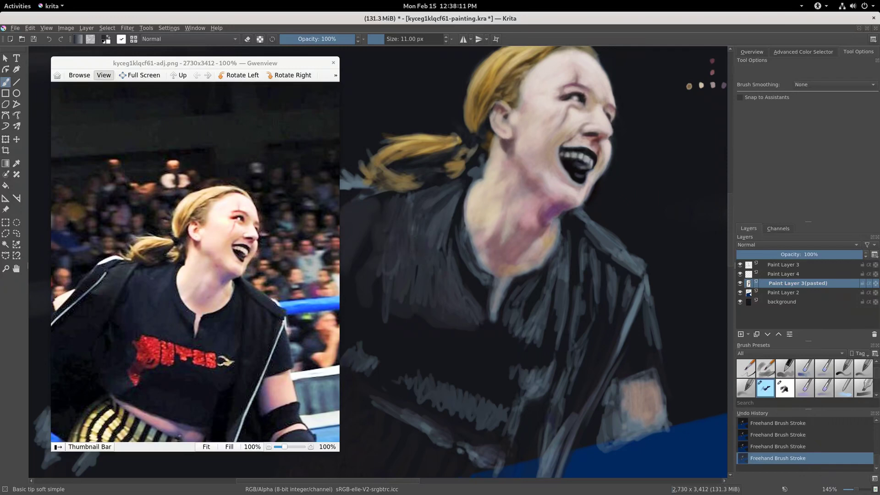
- Enlarge the brush and sample the dark shirt colour
{"action": "key", "text": "bracketright"}
{"action": "key", "text": "bracketright"}
{"action": "key", "text": "bracketright"}
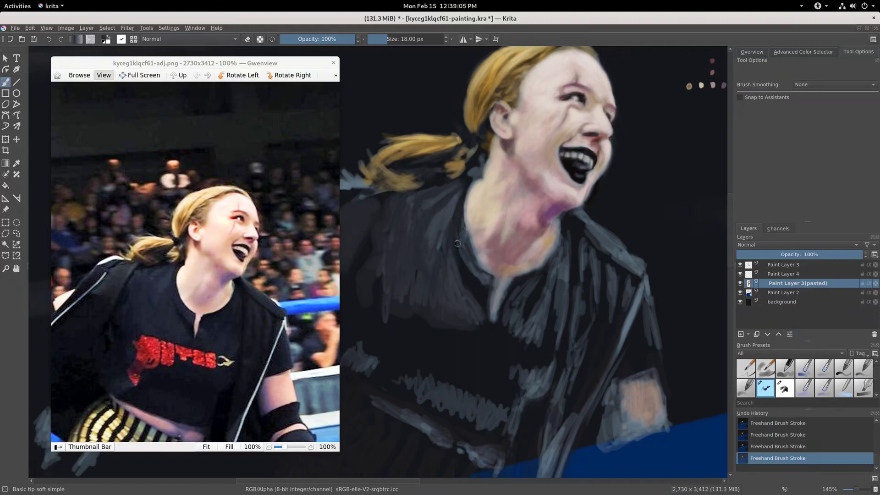
{"action": "left_click", "coordinate": [456, 209], "text": "ctrl"}
{"action": "left_click_drag", "start_coordinate": [458, 207], "coordinate": [465, 188], "text": "ctrl"}
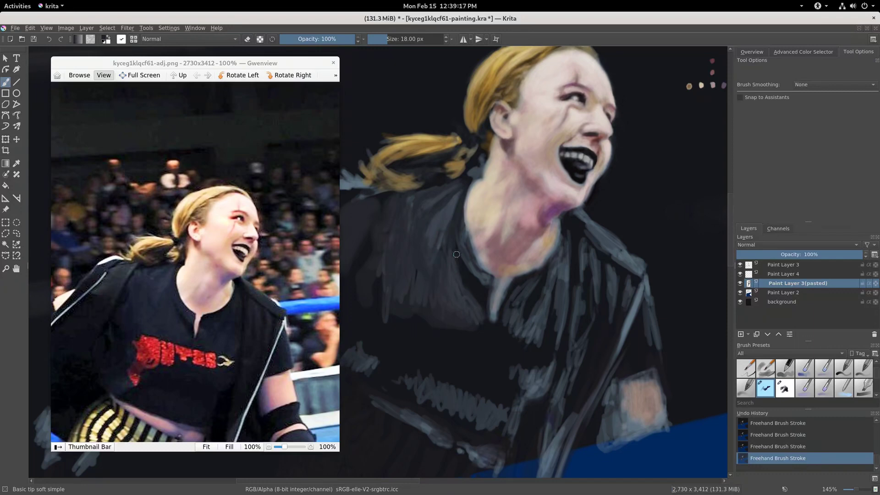
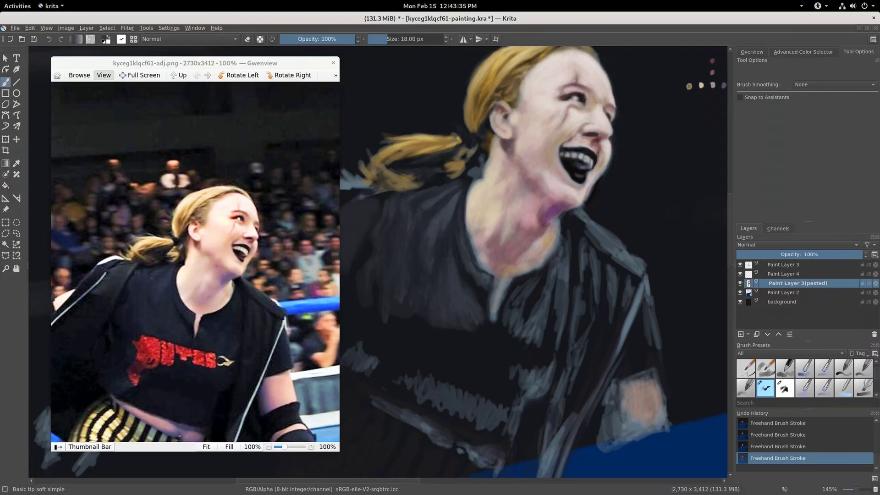
- Sample the lighter skin tone from the neck and paint a lighter streak on it
{"action": "left_click", "coordinate": [490, 226], "text": "ctrl"}
{"action": "left_click", "coordinate": [486, 237], "text": "ctrl"}
{"action": "left_click_drag", "start_coordinate": [495, 288], "coordinate": [495, 276]}
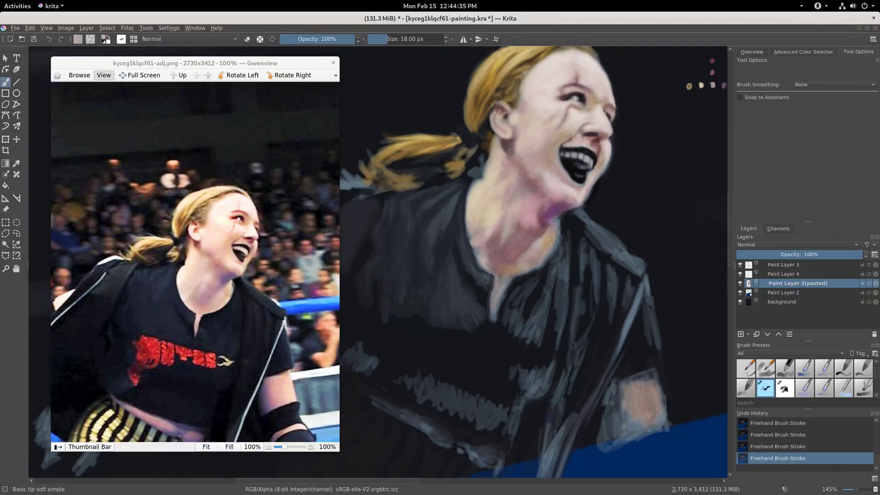
- Try Color blending on the brush, then return it to Normal blending
{"action": "left_click", "coordinate": [193, 39]}
{"action": "left_click", "coordinate": [174, 64]}
{"action": "left_click", "coordinate": [188, 39]}
{"action": "left_click", "coordinate": [156, 24]}
- Enlarge the brush to 41 px, then shrink it to about 26 px
{"action": "key", "text": "bracketright"}
{"action": "key", "text": "bracketright"}
{"action": "key", "text": "bracketright"}
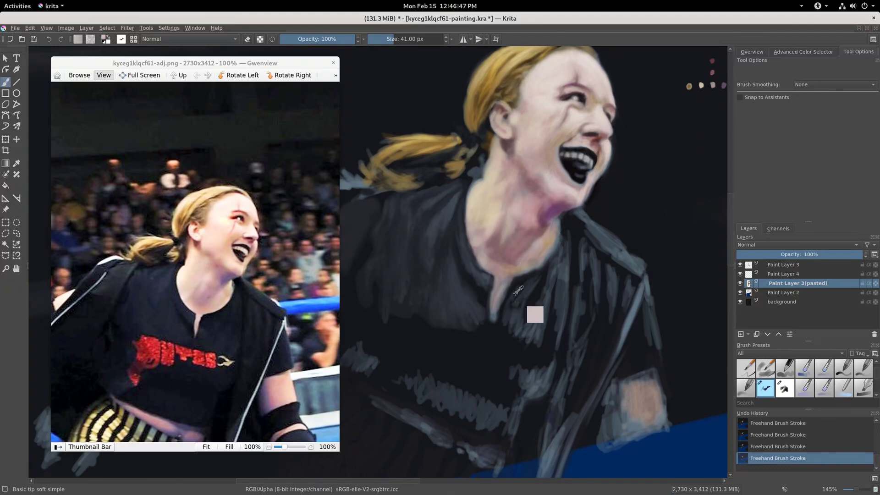
{"action": "mouse_move", "coordinate": [518, 288]}
{"action": "left_mouse_down"}
{"action": "mouse_move", "coordinate": [509, 309]}
{"action": "mouse_move", "coordinate": [509, 290]}
{"action": "left_mouse_up"}
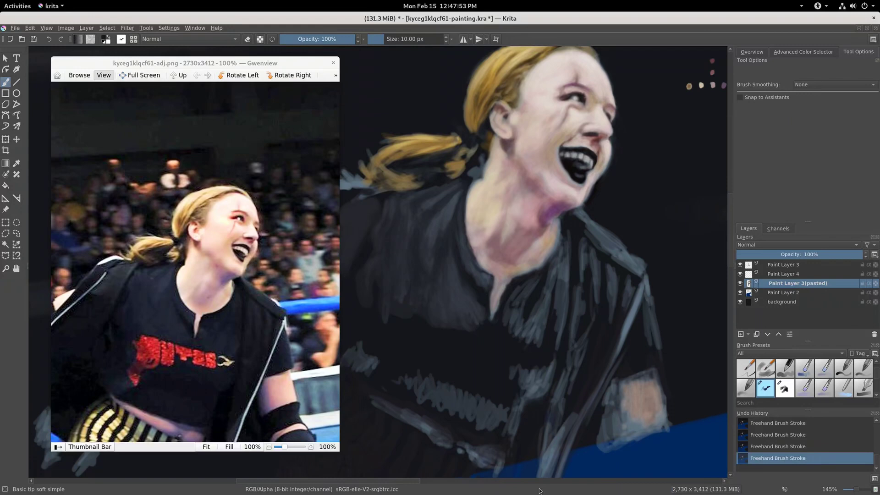
{"action": "left_click", "coordinate": [201, 39]}
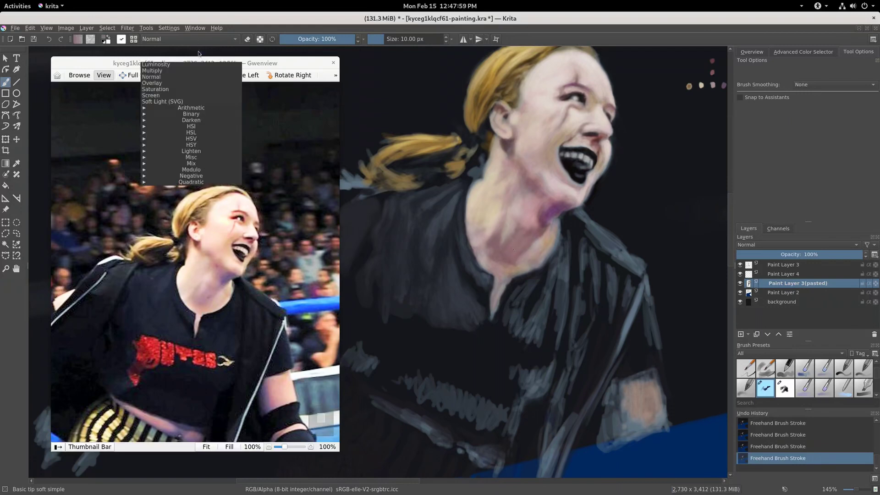
{"action": "left_click", "coordinate": [203, 35]}
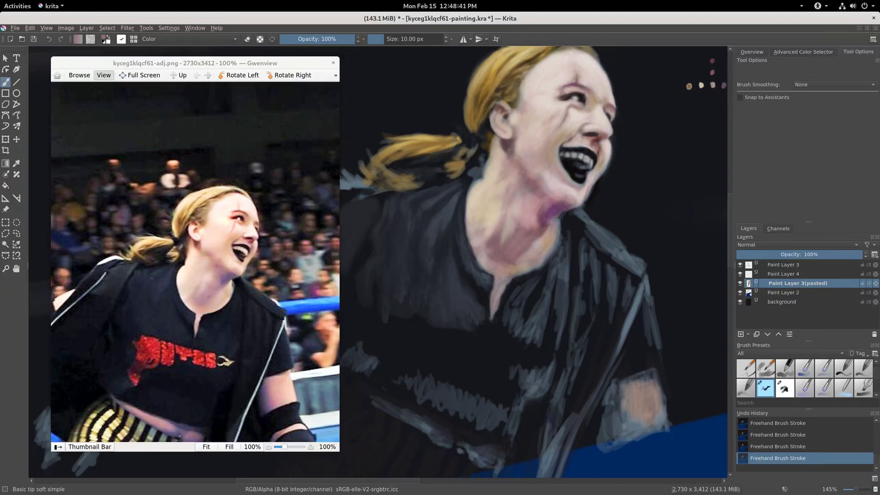
{"action": "left_click", "coordinate": [188, 39]}
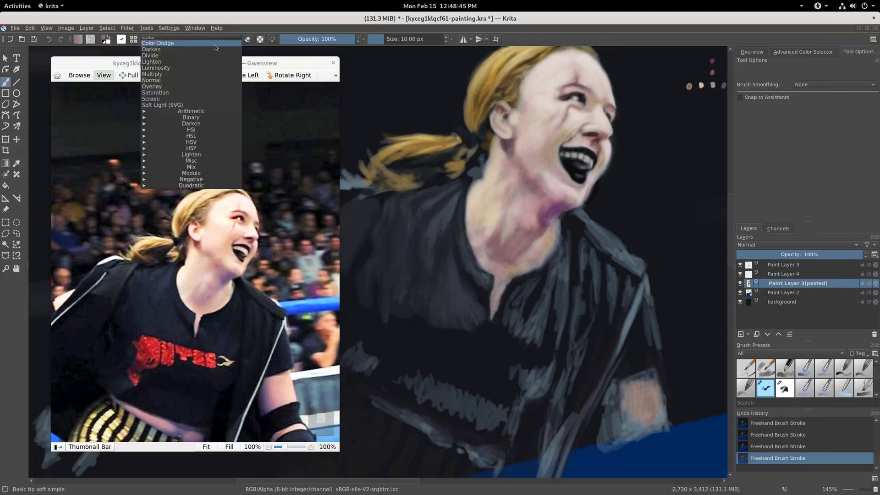
{"action": "left_click", "coordinate": [202, 81]}
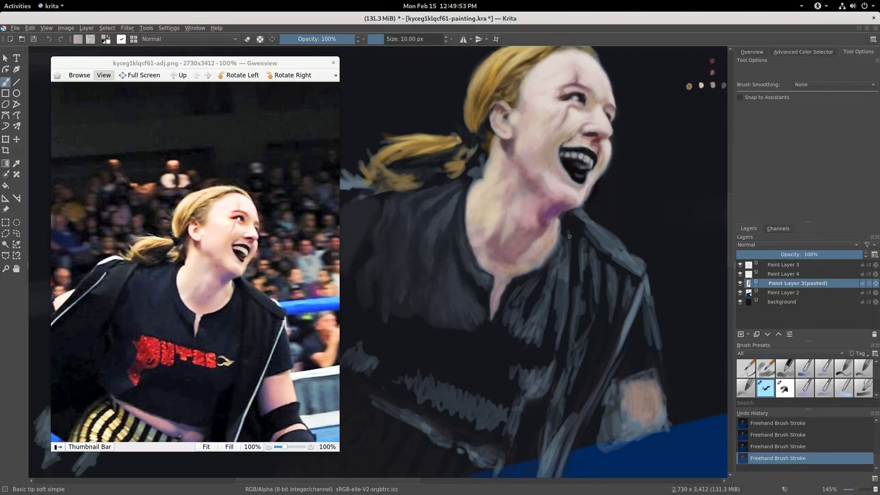
{"action": "left_click_drag", "start_coordinate": [569, 236], "coordinate": [578, 236]}
- Switch to the soft multiply brush preset and size it to 22 px
{"action": "key", "text": "period"}
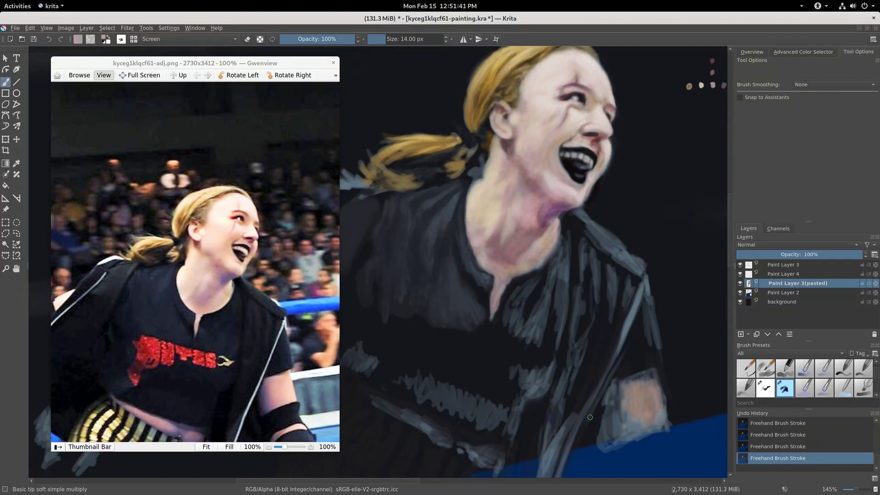
{"action": "key", "text": "bracketright"}
{"action": "key", "text": "bracketright"}
{"action": "key", "text": "bracketright"}
{"action": "key", "text": "bracketleft"}
{"action": "key", "text": "bracketleft"}
- Set Normal blending, sample a dark colour from the painting, and shrink the brush to 15 px
{"action": "left_click", "coordinate": [220, 39]}
{"action": "left_click", "coordinate": [183, 76]}
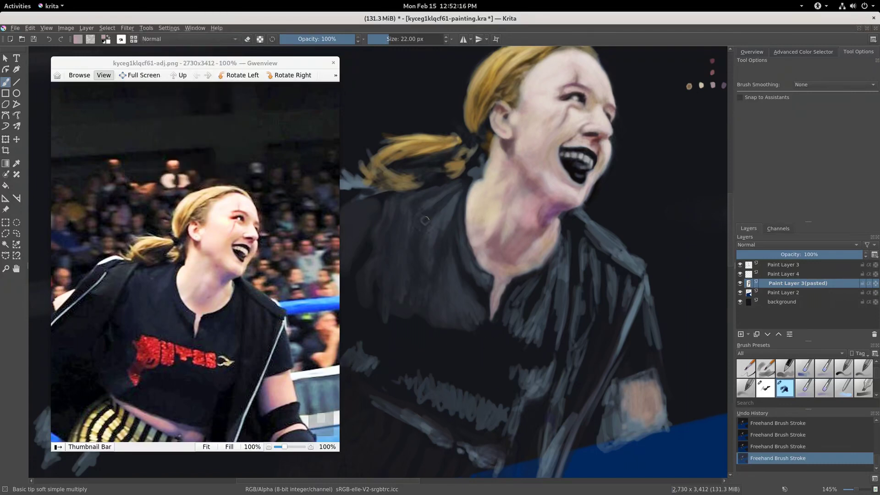
{"action": "left_click", "coordinate": [469, 183], "text": "ctrl"}
{"action": "key", "text": "bracketleft"}
{"action": "key", "text": "bracketleft"}
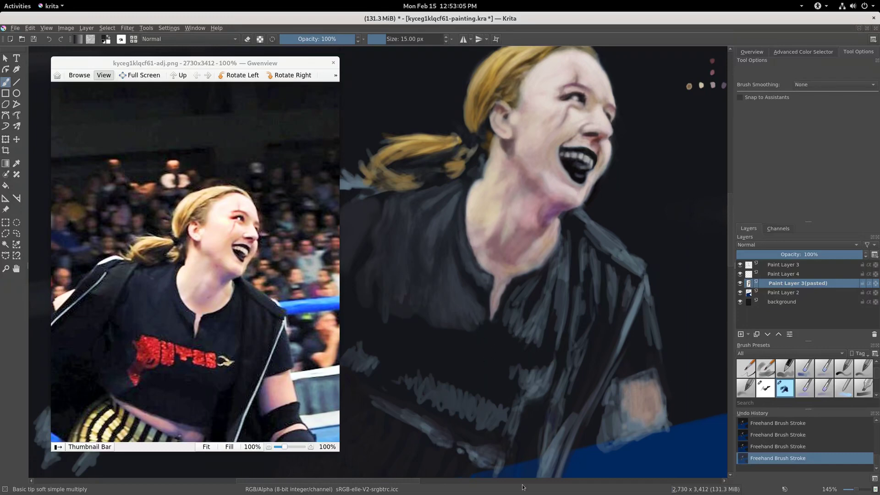
{"action": "scroll", "coordinate": [618, 318], "scroll_direction": "down", "scroll_amount": 3}
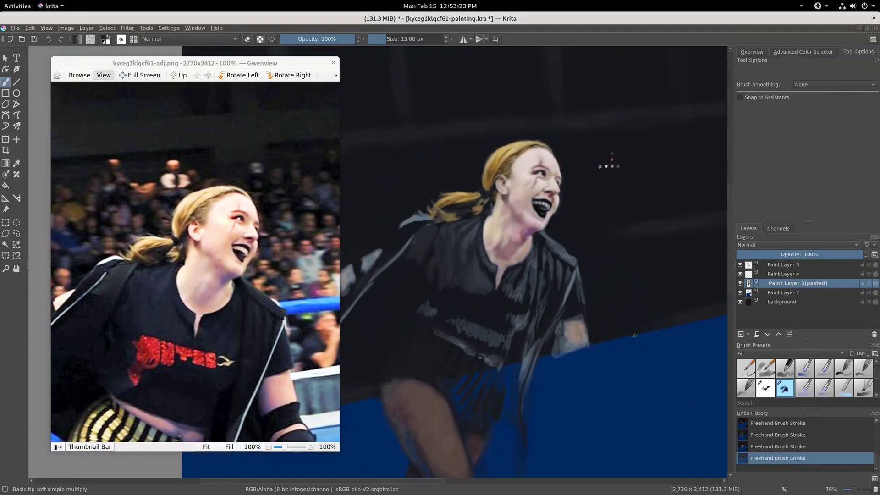
- Use the plain soft brush in Screen blending, sampling a tan from the face, then a grey near the shoulder
{"action": "left_click", "coordinate": [197, 38]}
{"action": "left_click", "coordinate": [238, 97]}
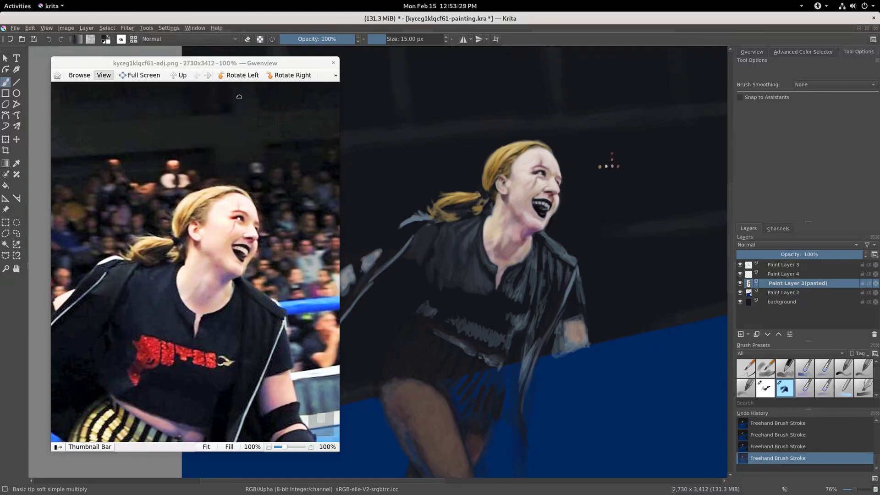
{"action": "key", "text": "slash"}
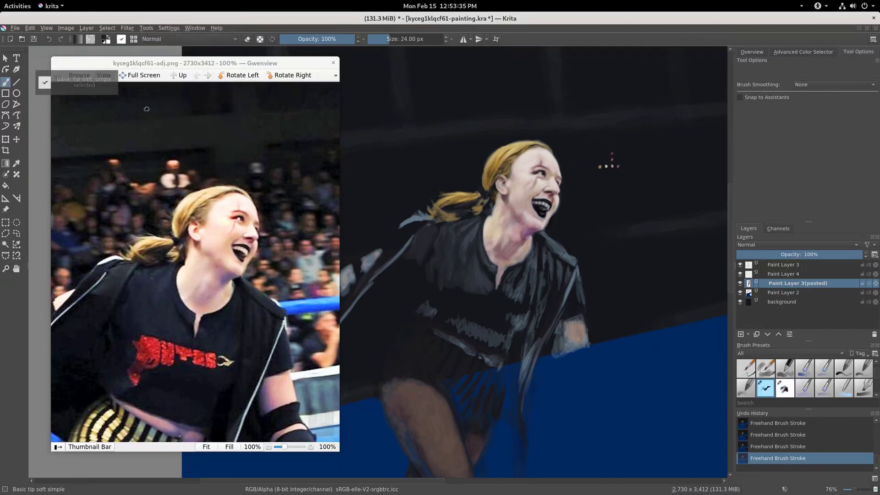
{"action": "left_click", "coordinate": [197, 39]}
{"action": "left_click", "coordinate": [197, 96]}
{"action": "left_click", "coordinate": [533, 170], "text": "ctrl"}
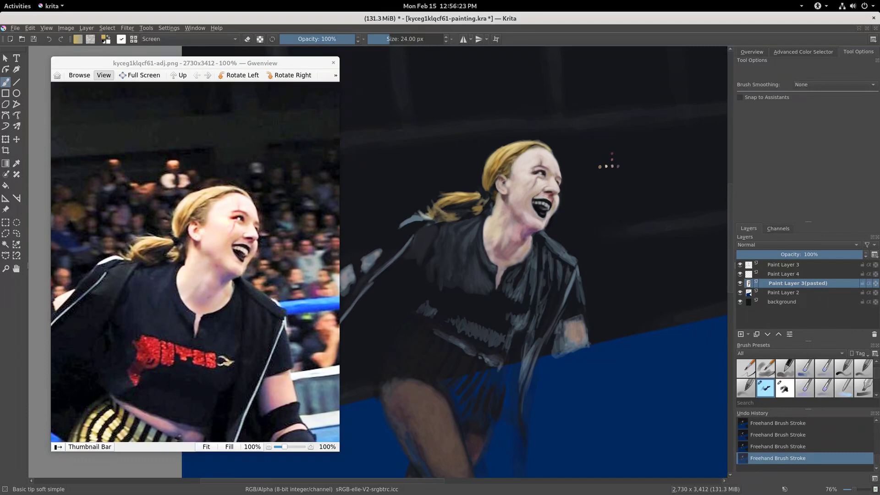
{"action": "left_click", "coordinate": [425, 224], "text": "ctrl"}
- Paint a faint light stroke across the jacket, then switch back to the soft multiply brush
{"action": "left_click_drag", "start_coordinate": [611, 309], "coordinate": [657, 210]}
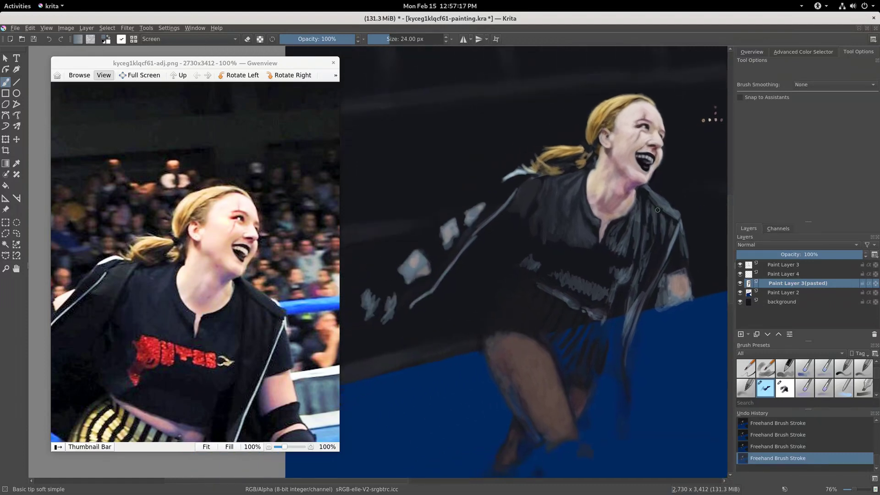
{"action": "scroll", "coordinate": [197, 229], "scroll_direction": "up", "scroll_amount": 2}
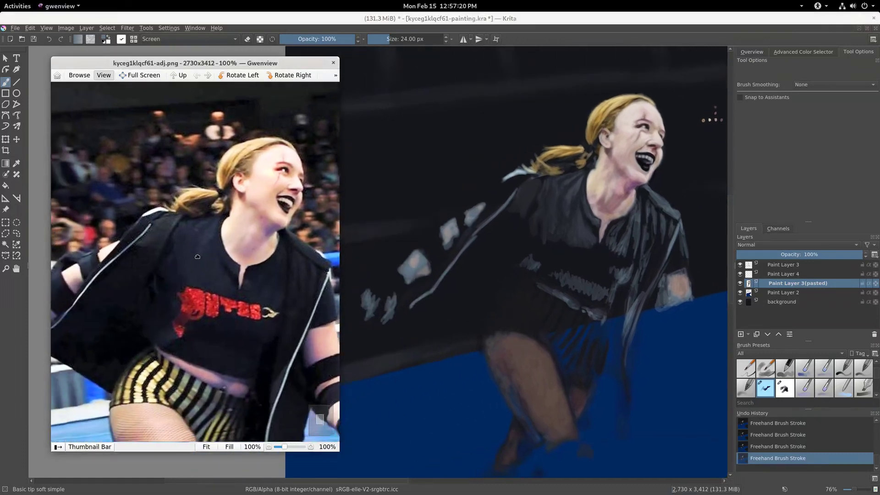
{"action": "left_click", "coordinate": [516, 191]}
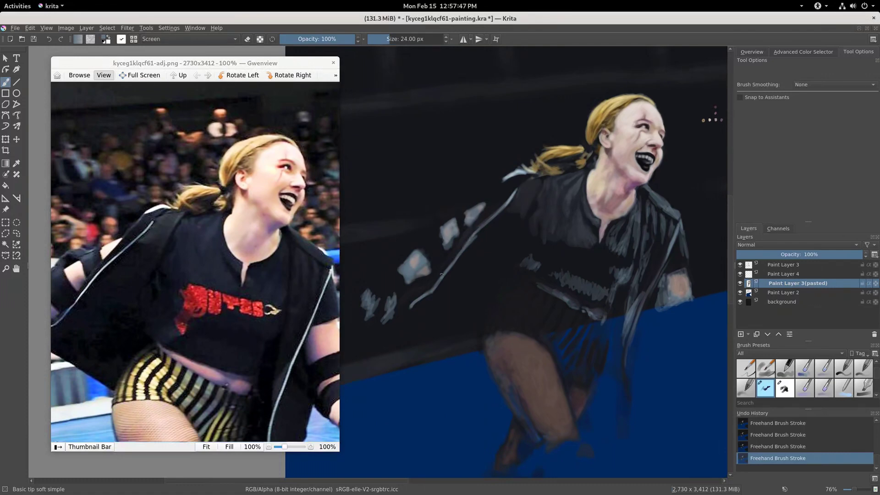
{"action": "left_click_drag", "start_coordinate": [454, 265], "coordinate": [463, 248]}
{"action": "key", "text": "slash"}
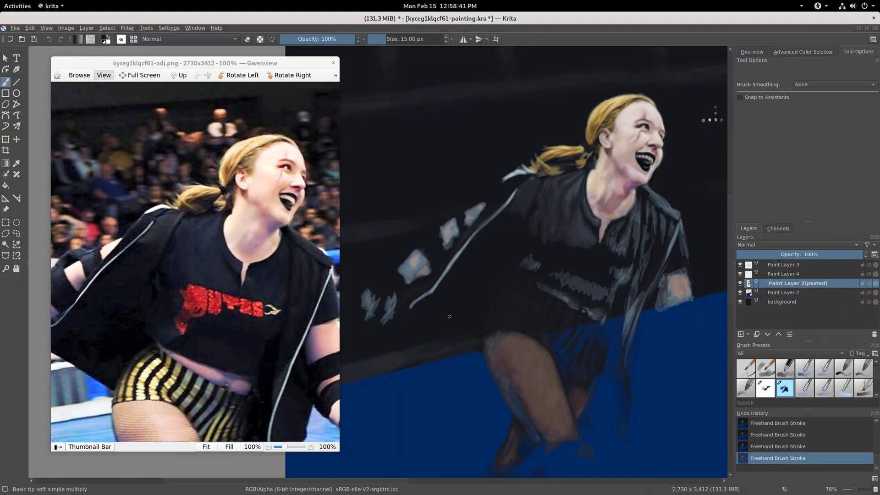
{"action": "left_click_drag", "start_coordinate": [183, 275], "coordinate": [238, 247]}
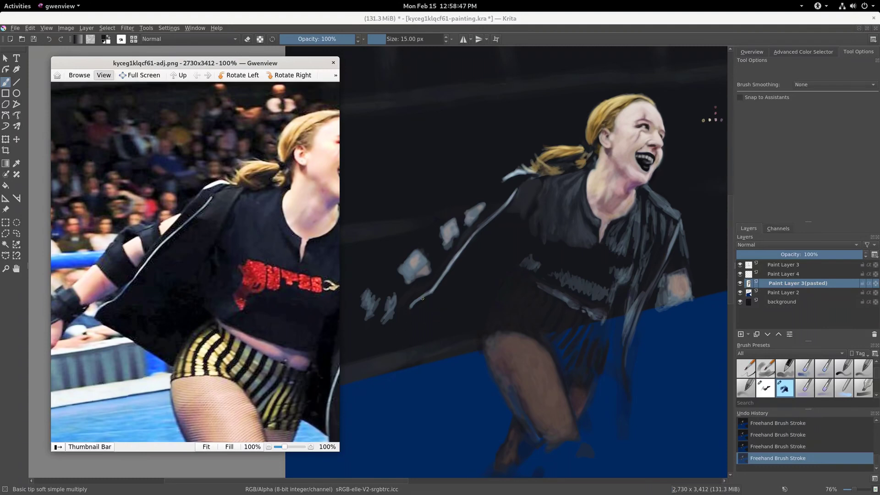
- Zoom the reference photo out to the full figure and recentre the painted figure on the canvas
{"action": "left_click", "coordinate": [430, 296]}
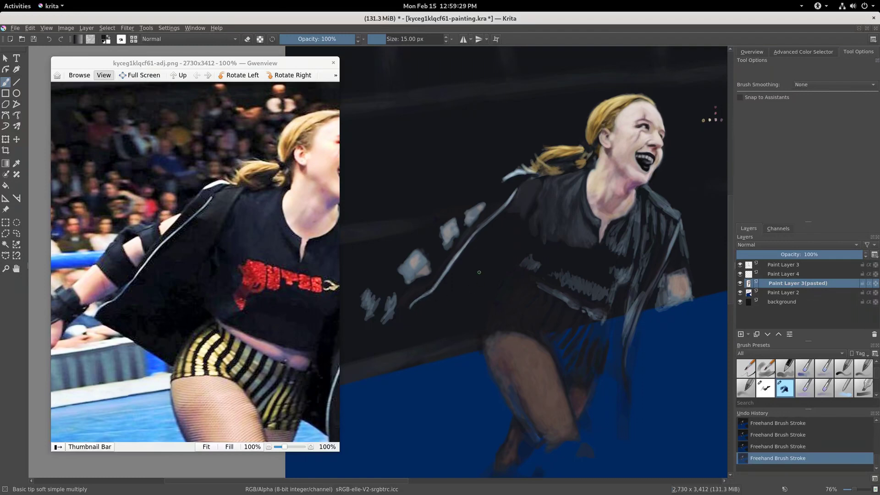
{"action": "left_click", "coordinate": [244, 314]}
{"action": "scroll", "coordinate": [244, 314], "scroll_direction": "down", "scroll_amount": 2, "text": "ctrl"}
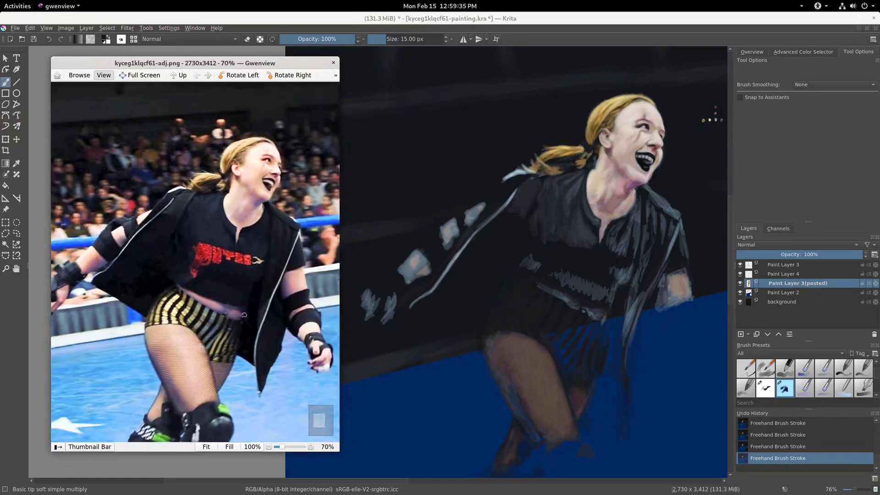
{"action": "left_click_drag", "start_coordinate": [558, 297], "coordinate": [516, 308]}
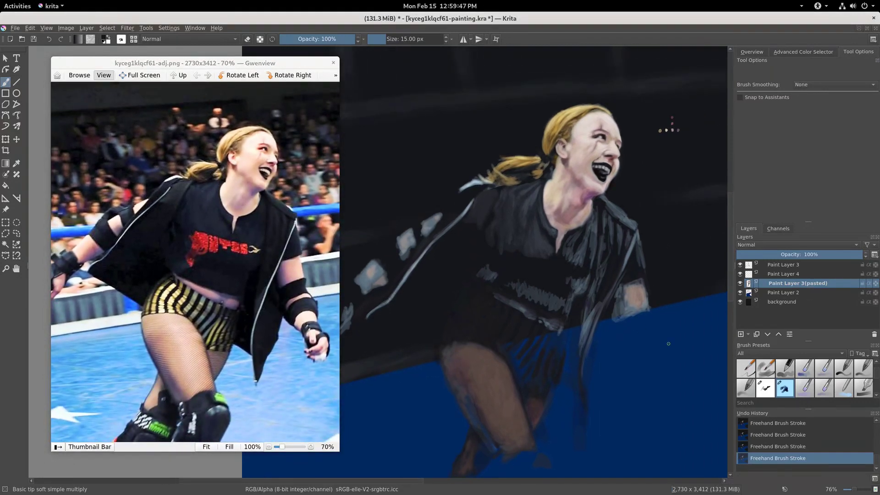